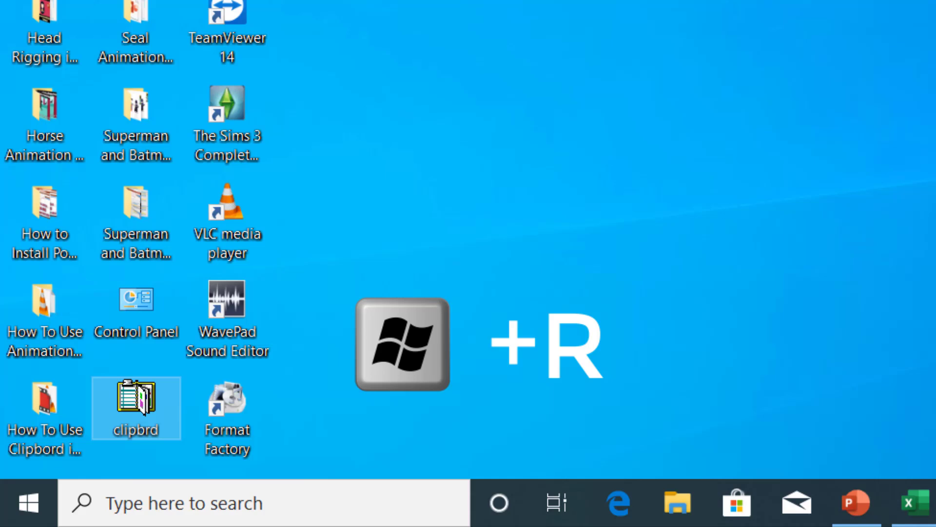
# - Run winver from the Run dialog to show Windows 10 Version 1903 (OS Build 18970.1005)
pyautogui.press('super+r')
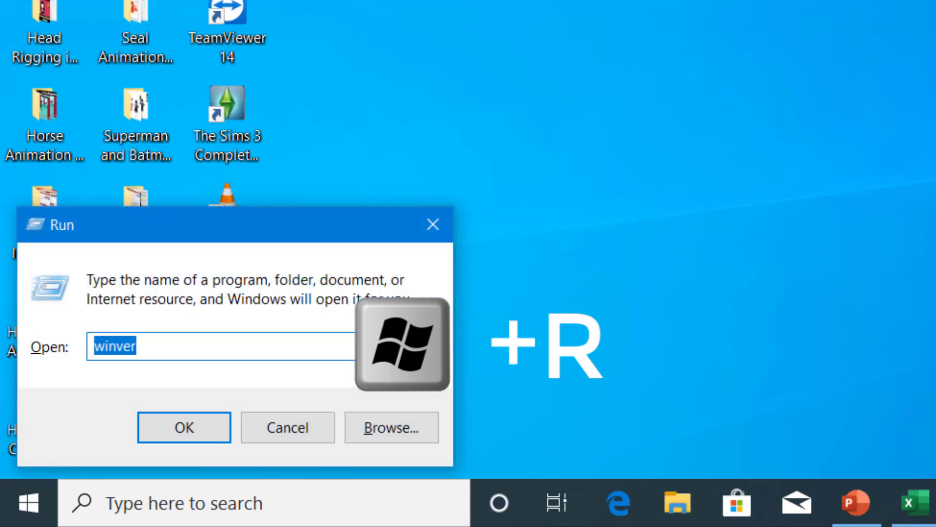
pyautogui.write('win')
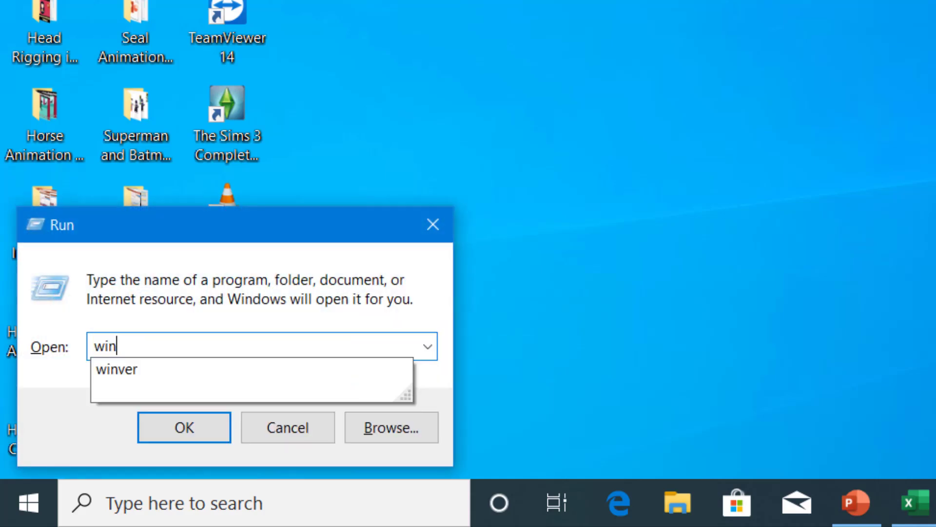
pyautogui.write('ver')
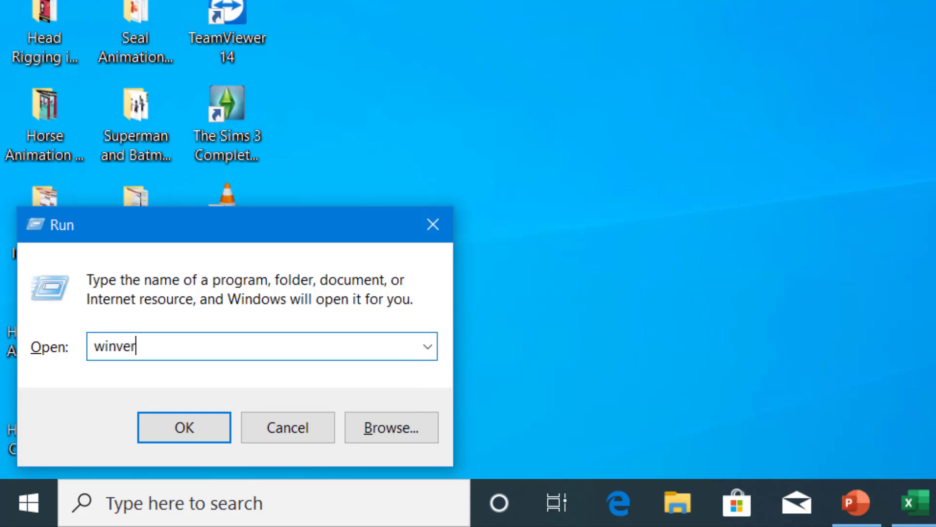
pyautogui.press('Return')
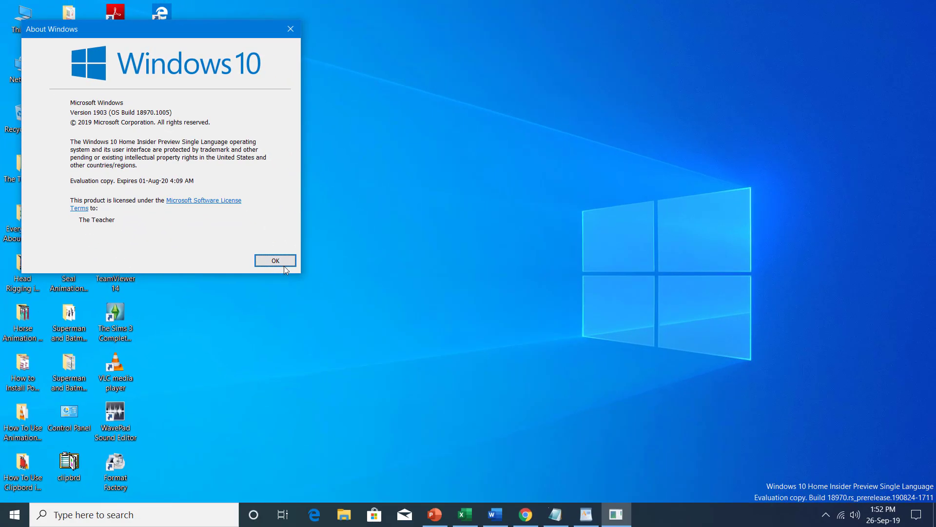
# - Close About Windows, launch an empty ClipBook Viewer from the clipbrd icon, and minimise it
pyautogui.click(276, 261)
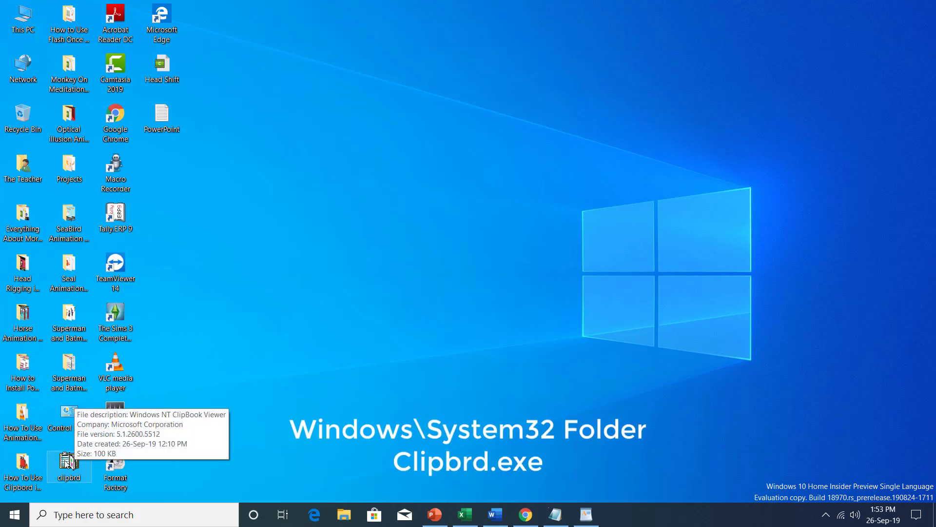
pyautogui.doubleClick(72, 463)
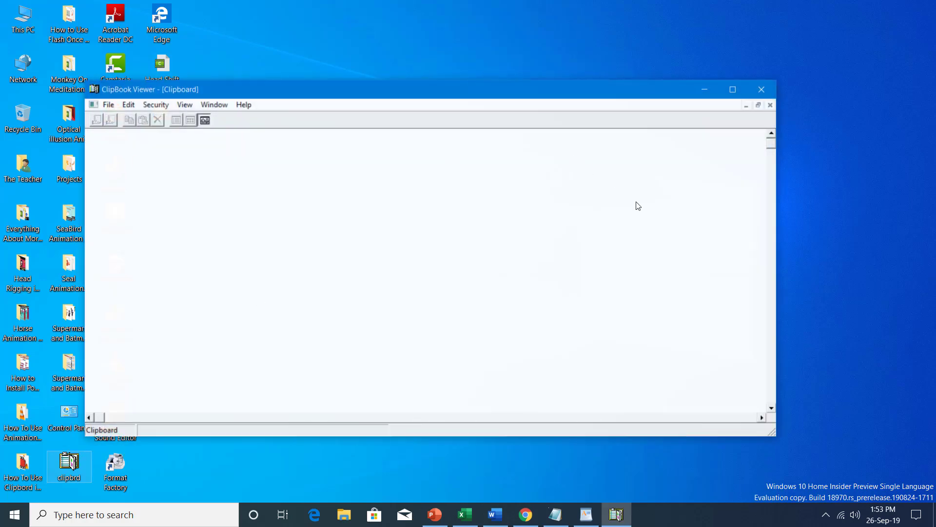
pyautogui.click(706, 90)
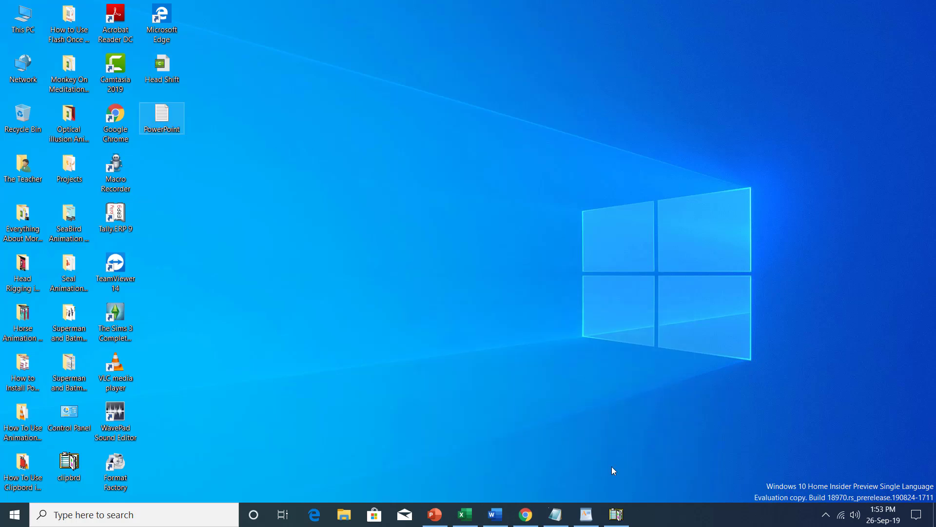
# - Copy the Office Clipboard article's opening paragraph from Chrome into the untitled Notepad document
pyautogui.click(526, 515)
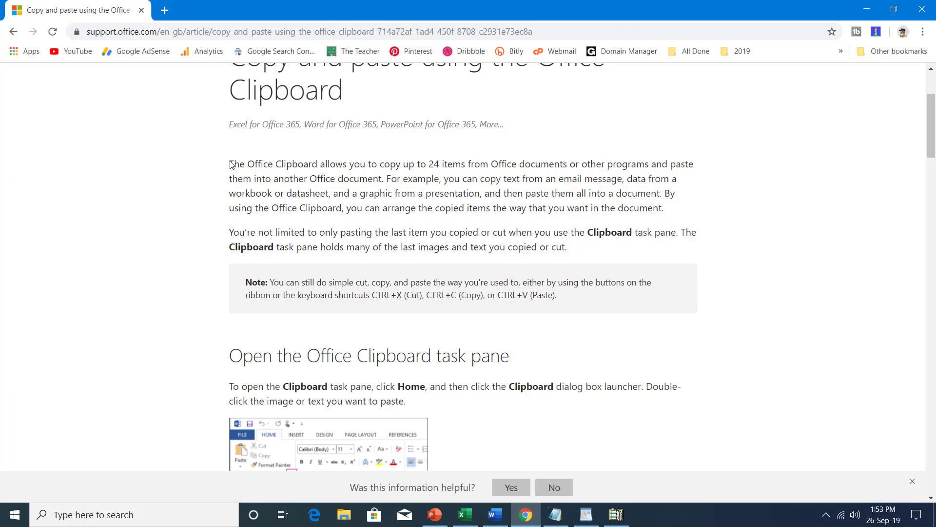
pyautogui.moveTo(229, 164); pyautogui.dragTo(664, 210)
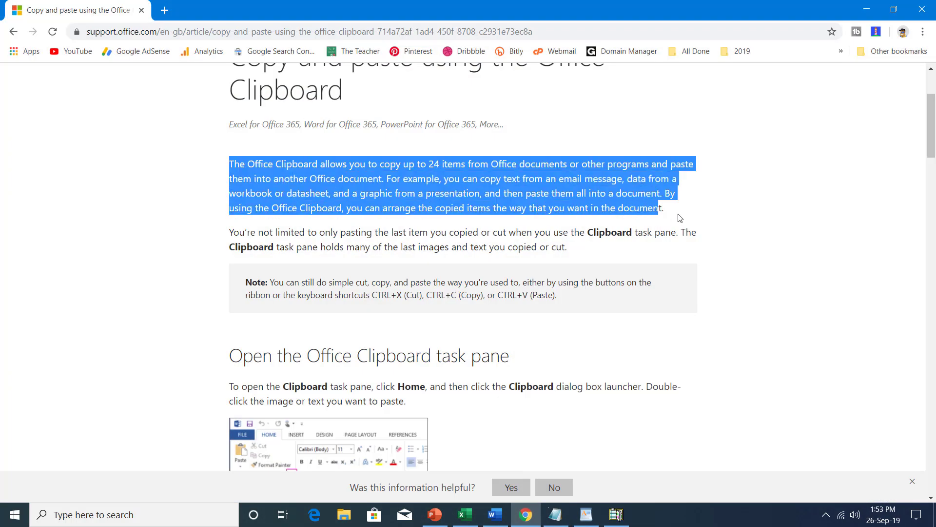
pyautogui.rightClick(438, 176)
pyautogui.click(460, 186)
pyautogui.click(556, 515)
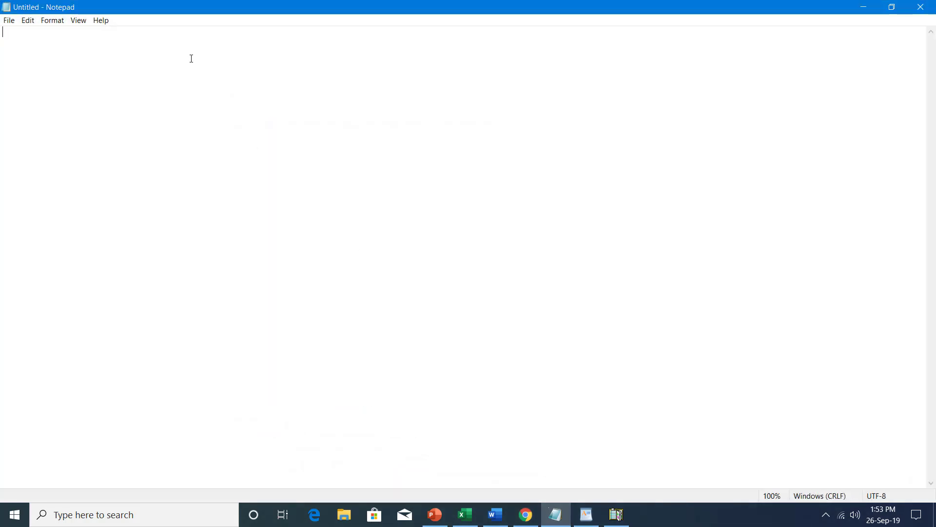
pyautogui.click(28, 20)
pyautogui.click(40, 72)
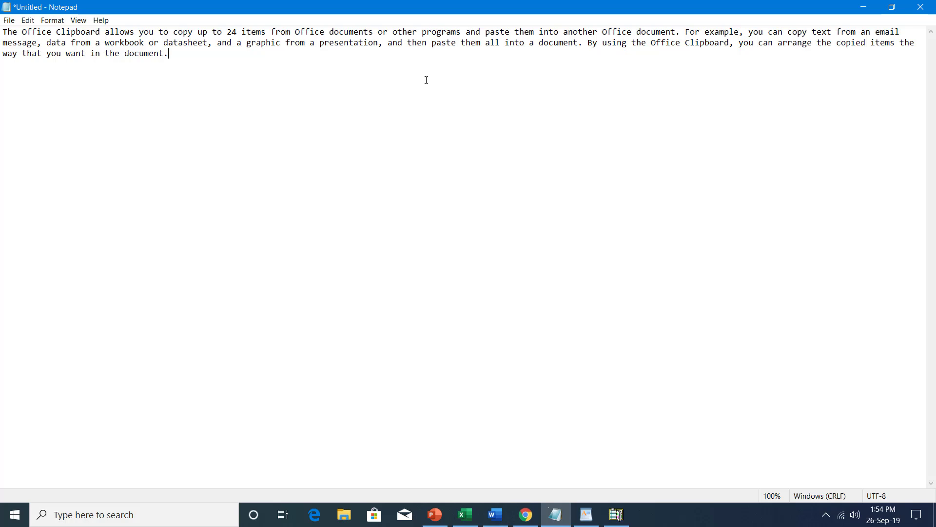
pyautogui.click(526, 515)
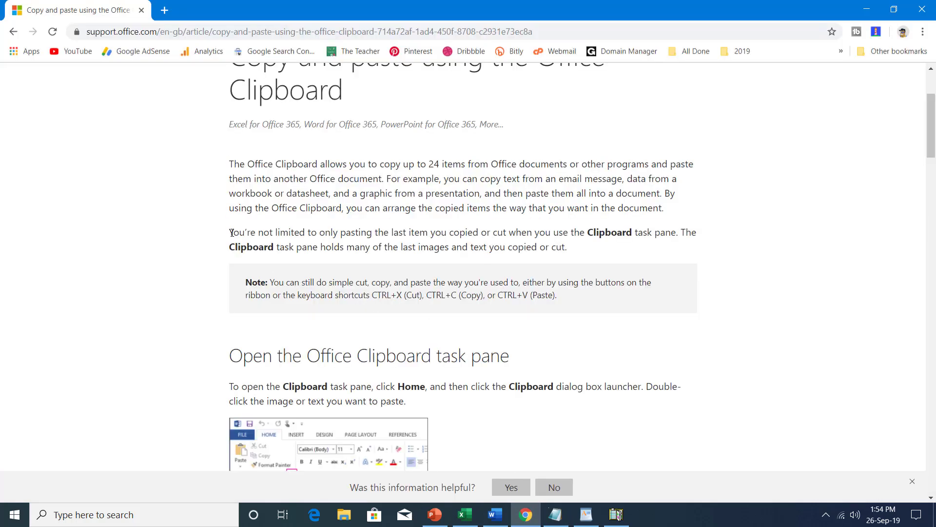
# - Paste the second paragraph, beginning "You're not limited to only pasting the last item…", below the first in Notepad
pyautogui.moveTo(231, 232); pyautogui.dragTo(600, 250)
pyautogui.rightClick(482, 240)
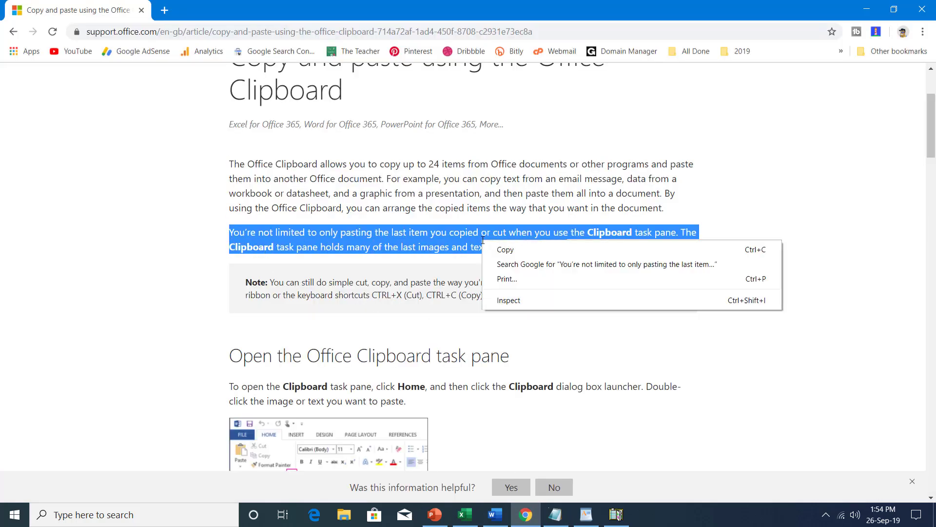
pyautogui.click(519, 251)
pyautogui.click(556, 514)
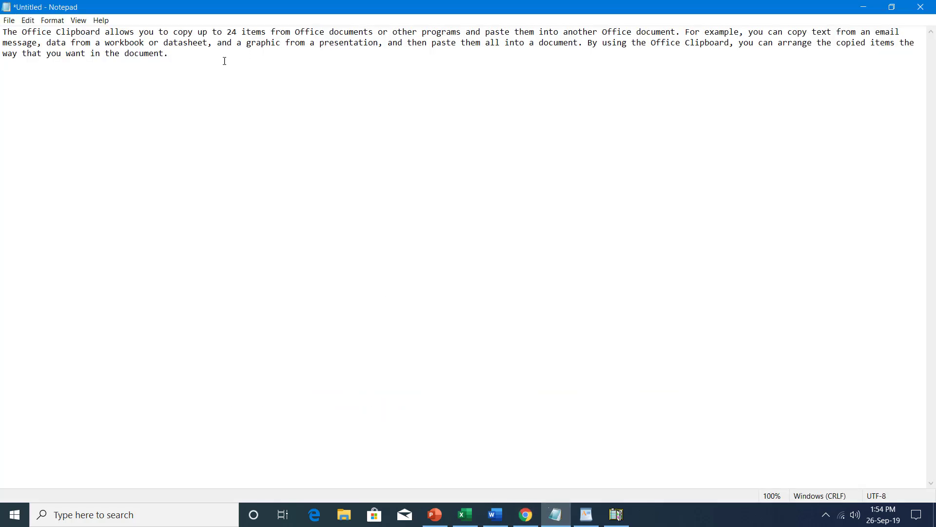
pyautogui.click(28, 20)
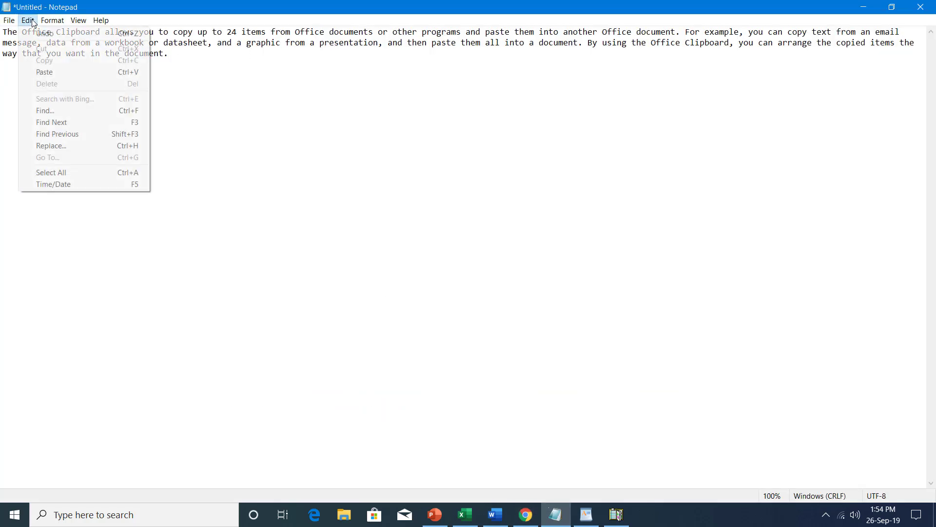
pyautogui.click(53, 73)
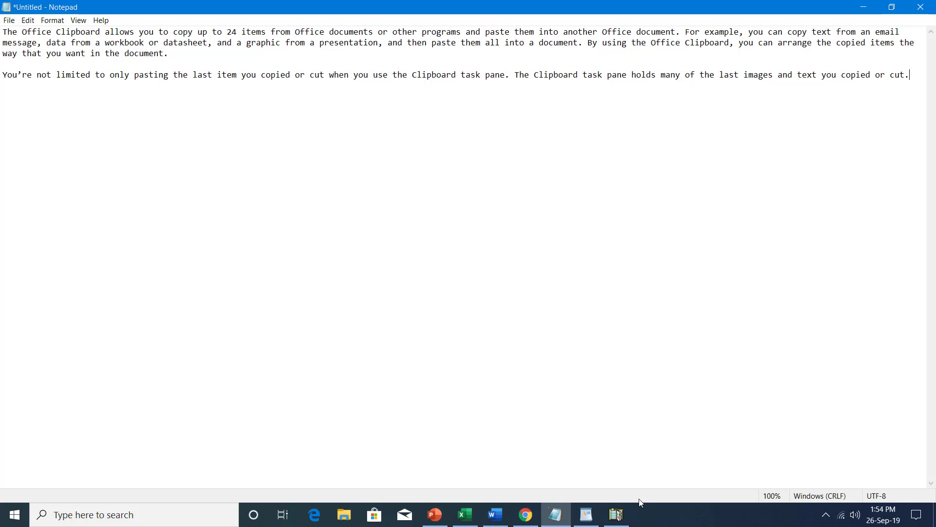
# - Copy the article's first paragraph in Chrome again
pyautogui.click(525, 514)
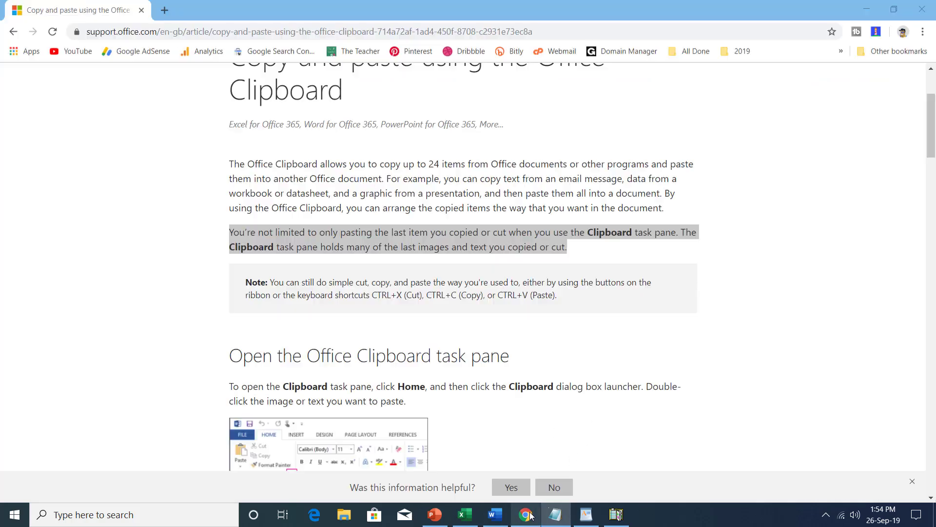
pyautogui.moveTo(228, 163); pyautogui.dragTo(692, 214)
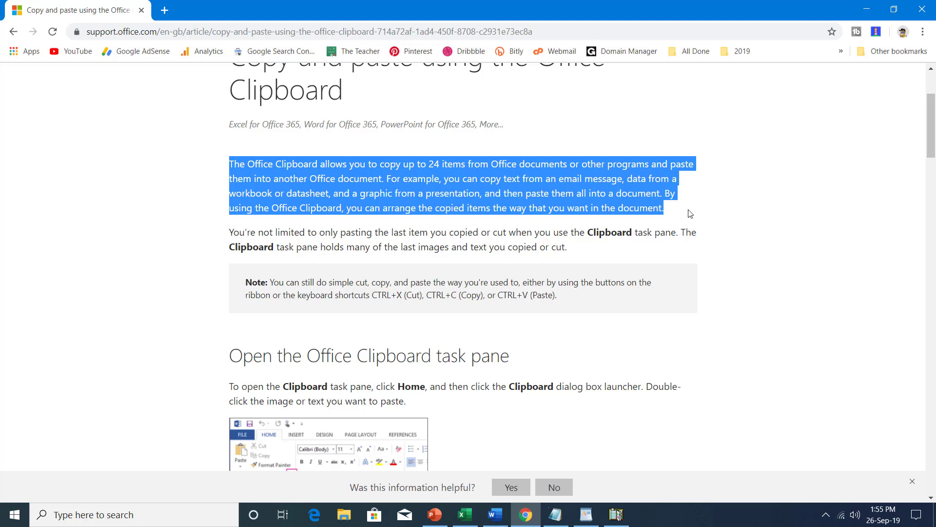
pyautogui.rightClick(467, 170)
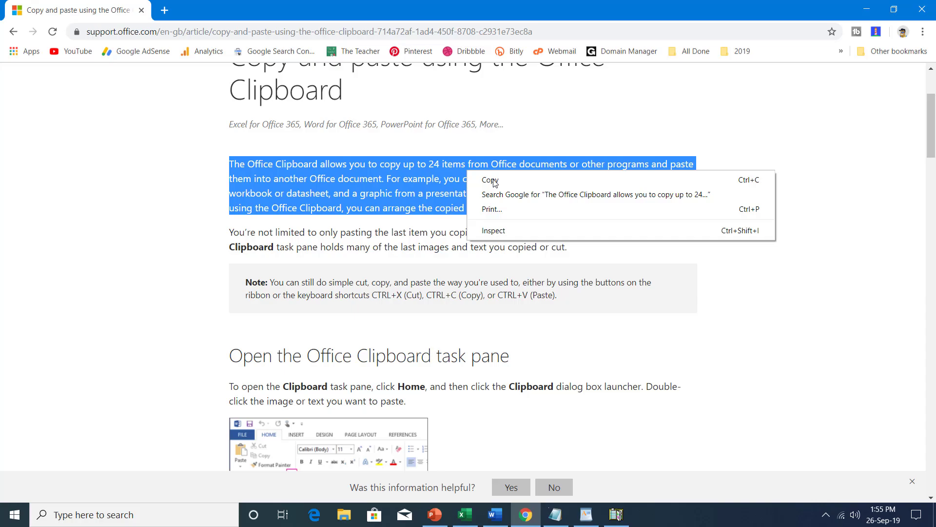
pyautogui.click(493, 181)
# - Check in a maximised ClipBook Viewer that it holds the paragraph, then minimise it
pyautogui.press('super+d')
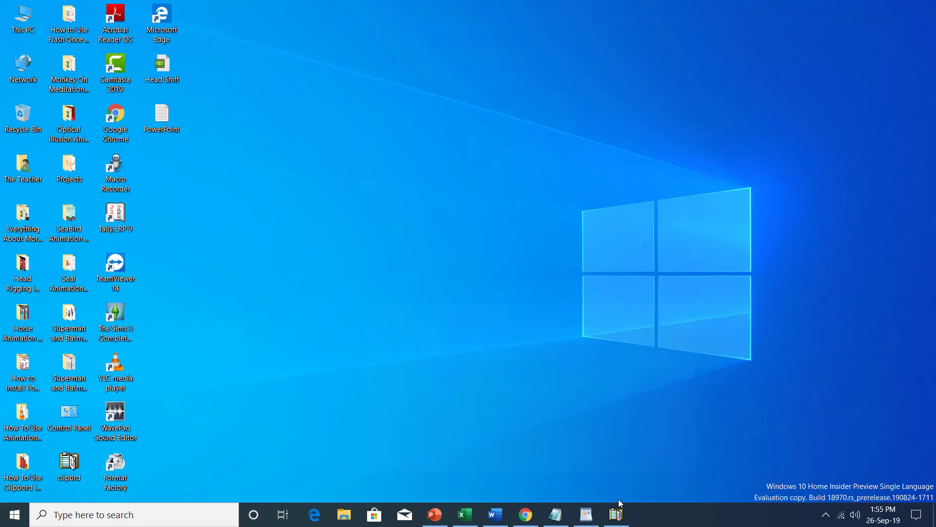
pyautogui.click(623, 520)
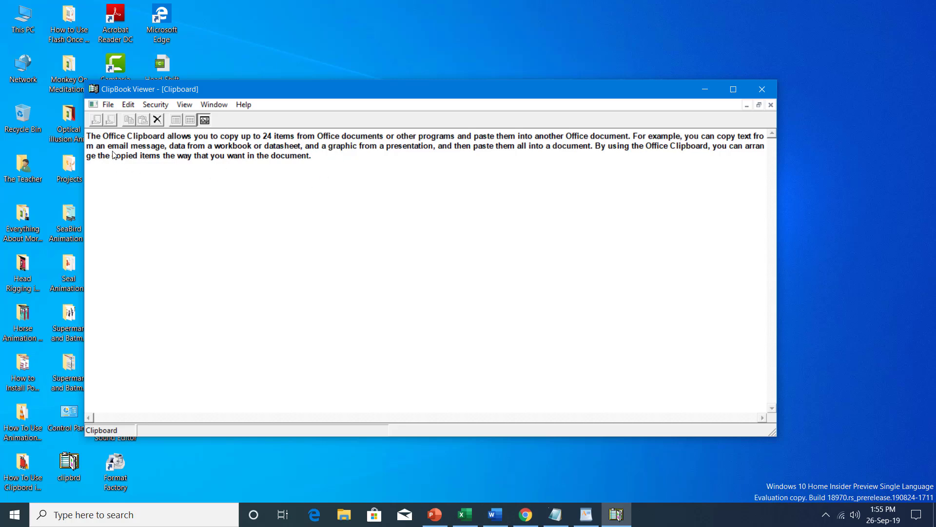
pyautogui.click(733, 89)
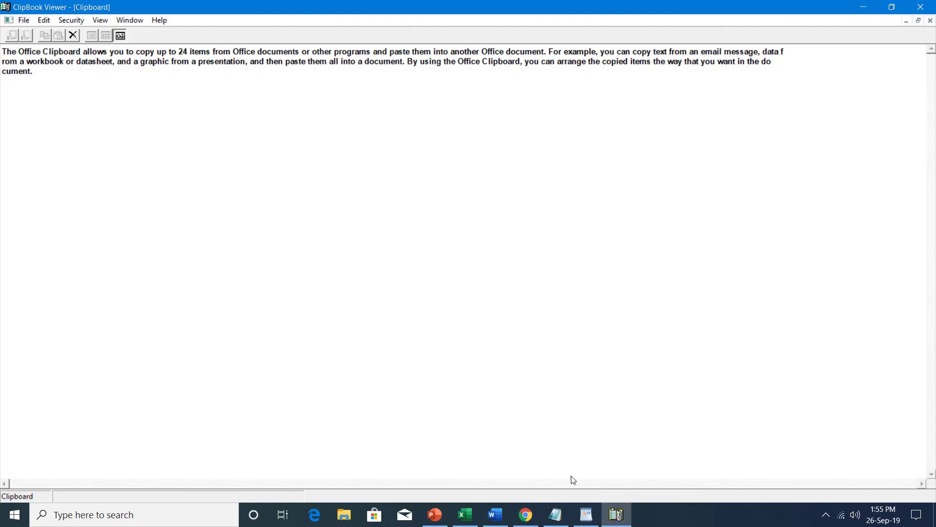
pyautogui.click(625, 524)
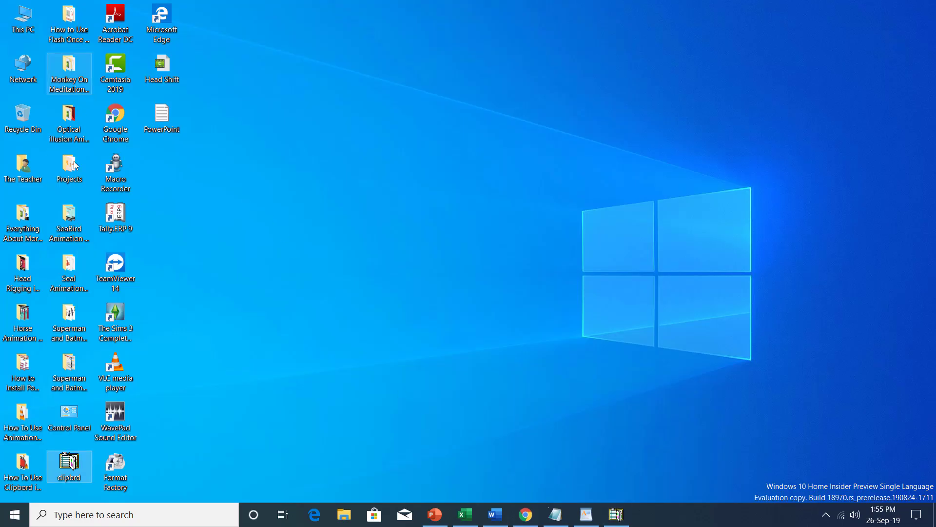
# - Copy the Allemande_Sting audio file from the SeaBird Animation in PowerPoint 2016 folder
pyautogui.click(69, 222)
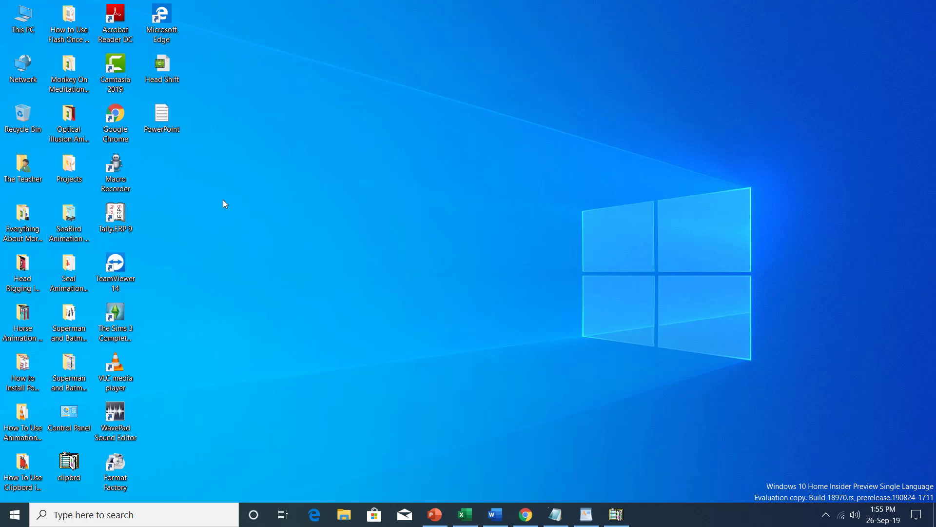
pyautogui.press('Return')
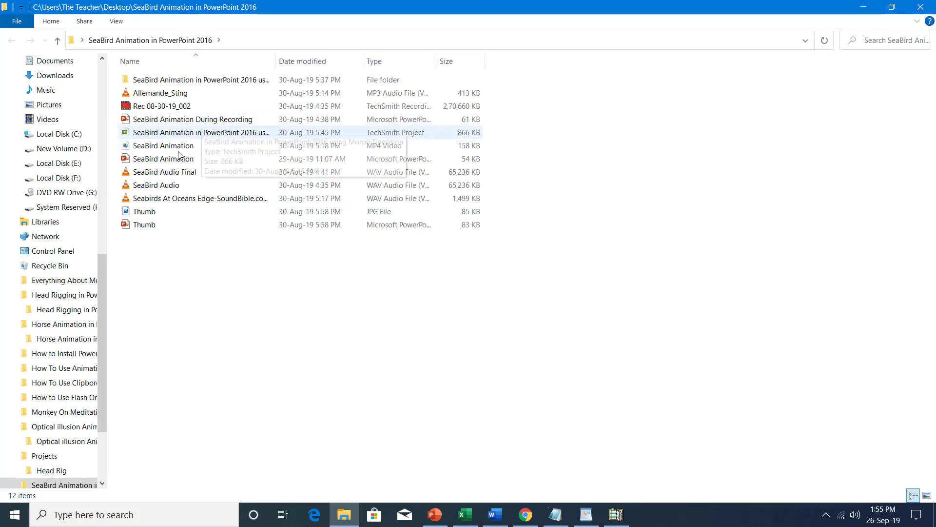
pyautogui.click(159, 189)
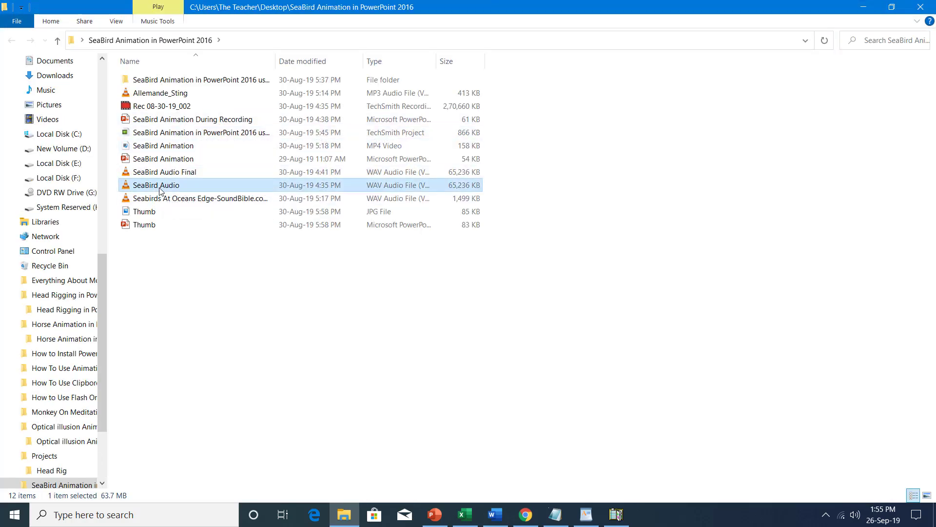
pyautogui.click(160, 122)
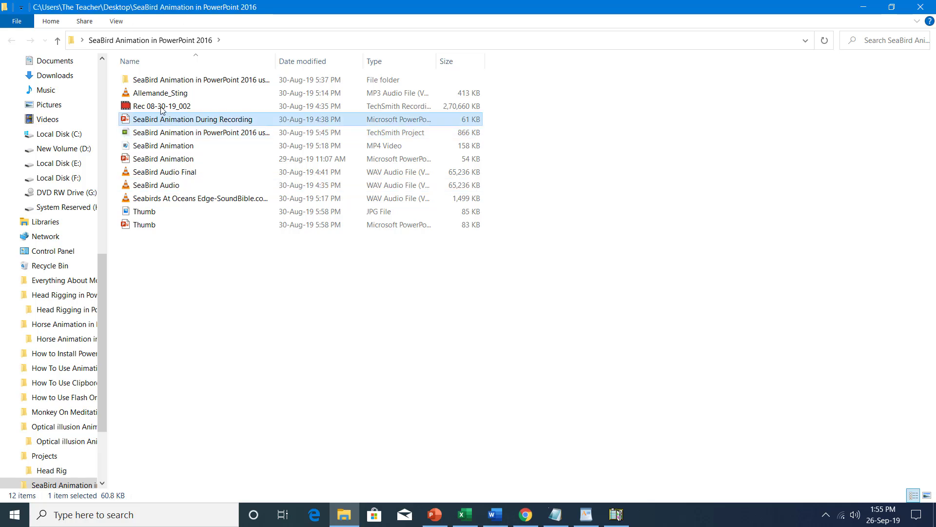
pyautogui.click(162, 108)
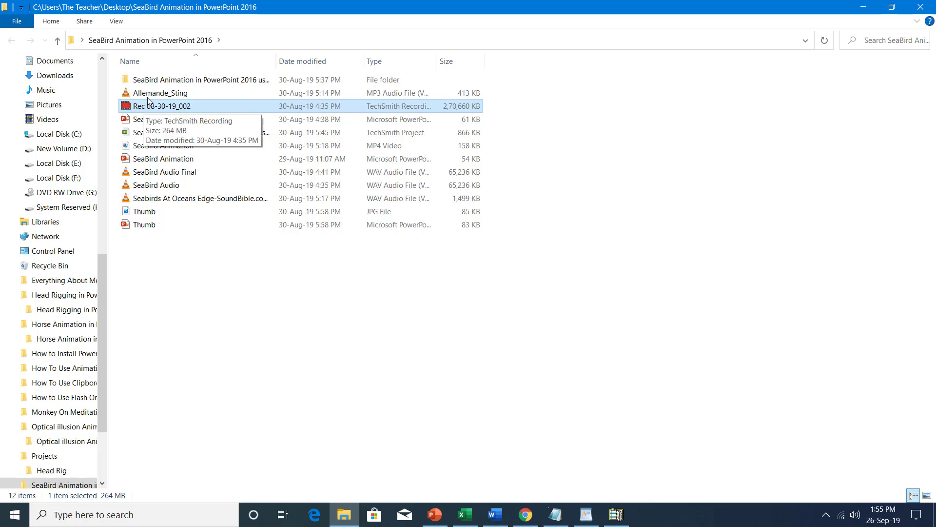
pyautogui.click(158, 95)
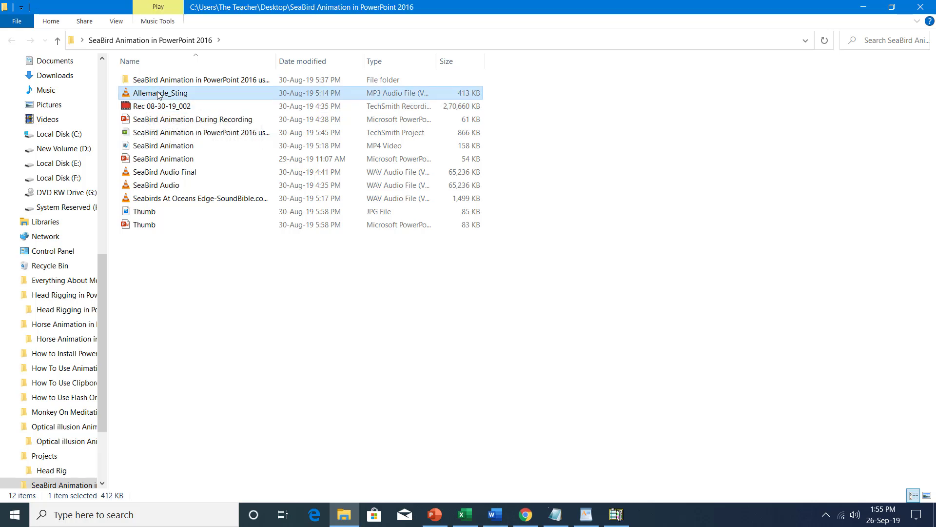
pyautogui.rightClick(158, 96)
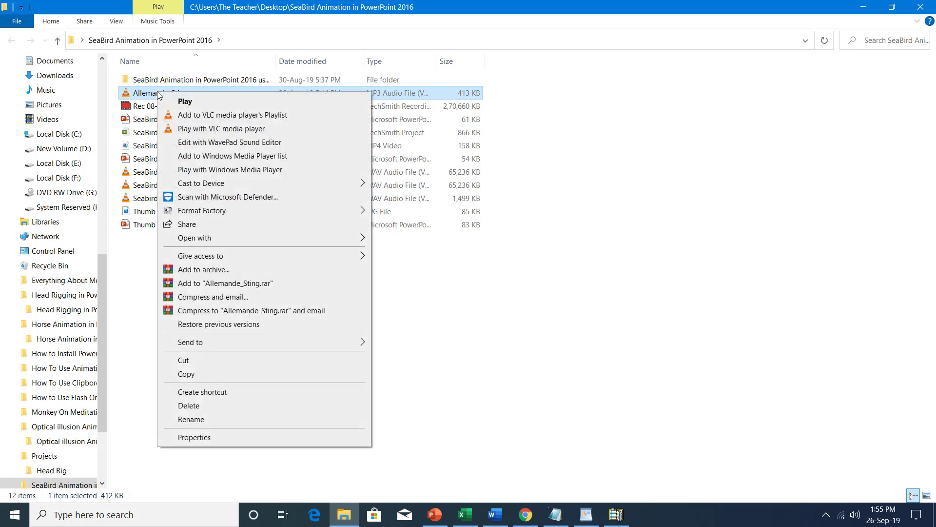
pyautogui.click(201, 374)
# - Paste Allemande_Sting into the Seal Animationn Using Morph Transition folder
pyautogui.click(616, 515)
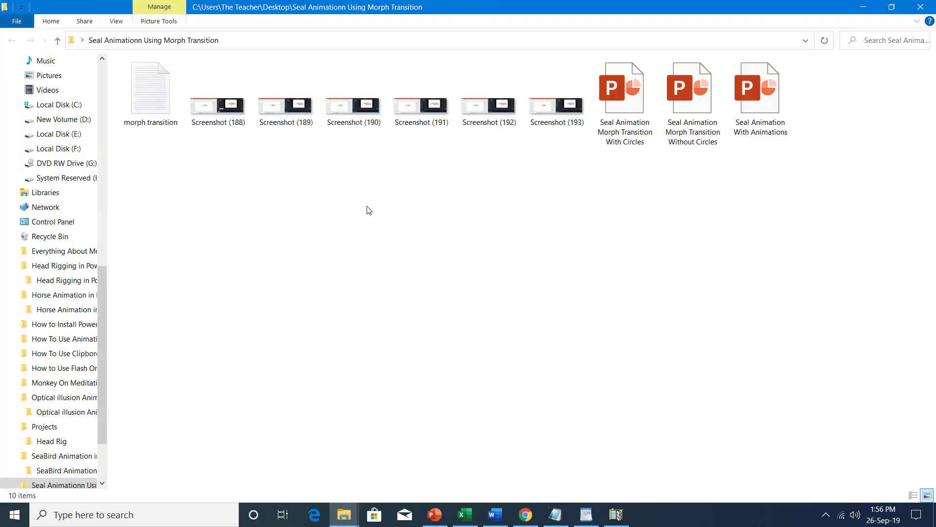
pyautogui.rightClick(367, 206)
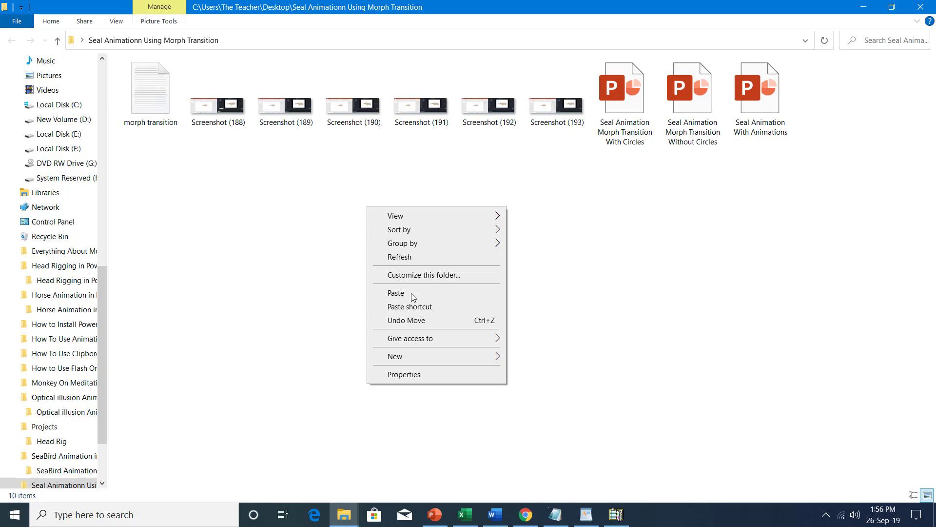
pyautogui.click(616, 515)
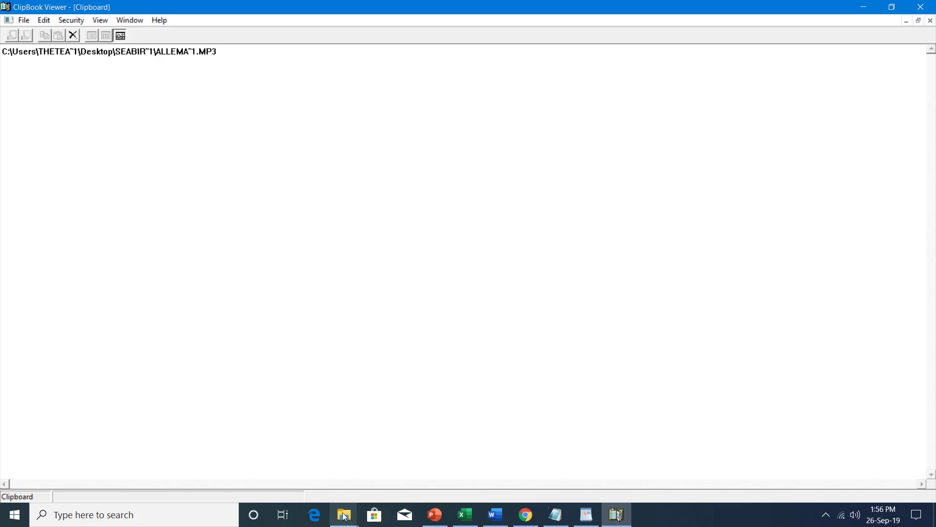
pyautogui.moveTo(344, 514)
pyautogui.click(404, 463)
pyautogui.rightClick(397, 194)
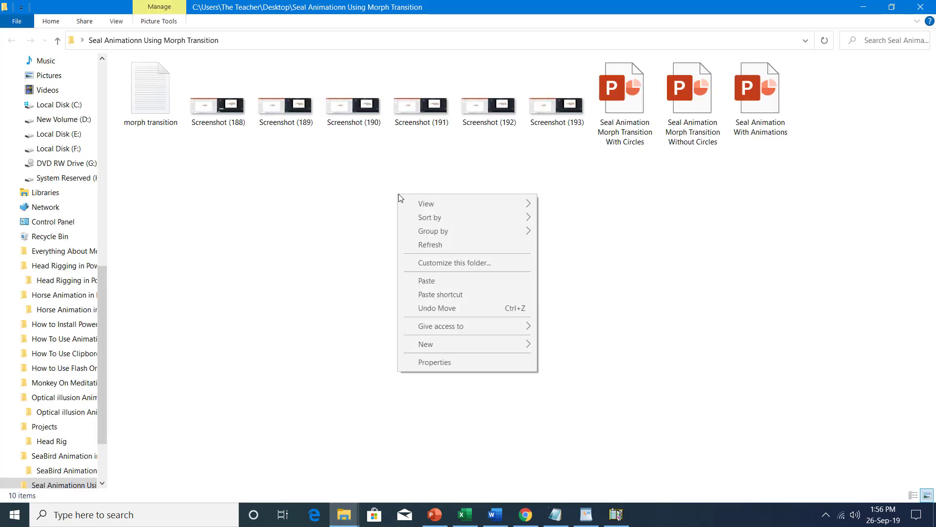
pyautogui.click(426, 278)
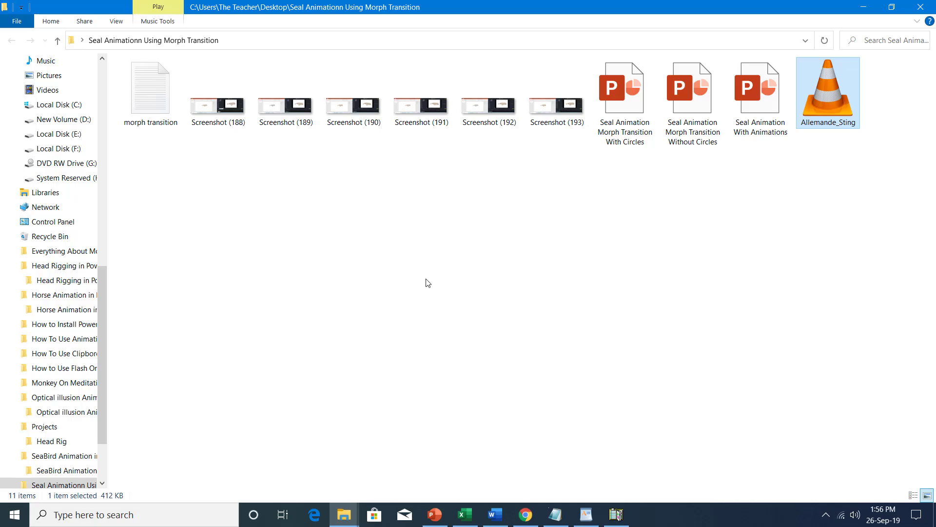
pyautogui.press('super+d')
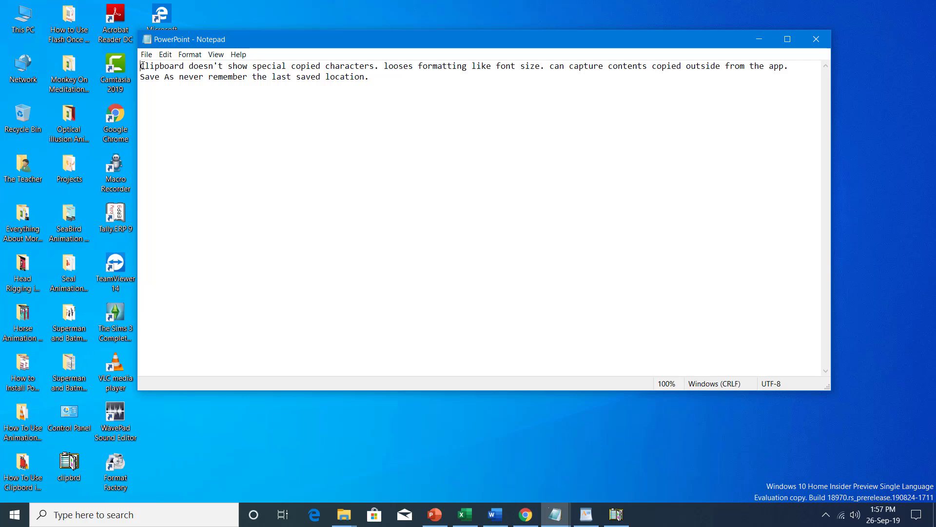
# - Copy both Notepad note lines; confirm Paste is unavailable in the Superman and Batman Animation folder
pyautogui.moveTo(140, 65); pyautogui.dragTo(430, 86)
pyautogui.click(165, 54)
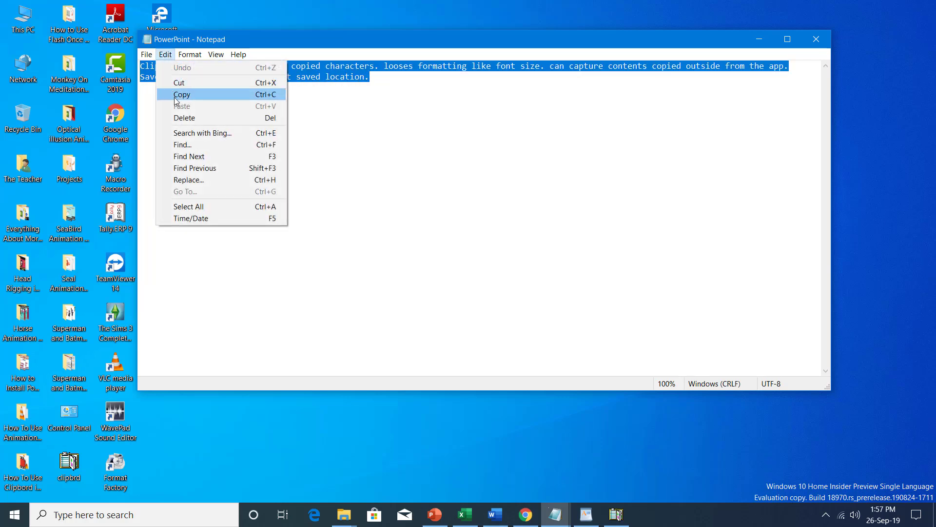
pyautogui.click(178, 94)
pyautogui.click(759, 41)
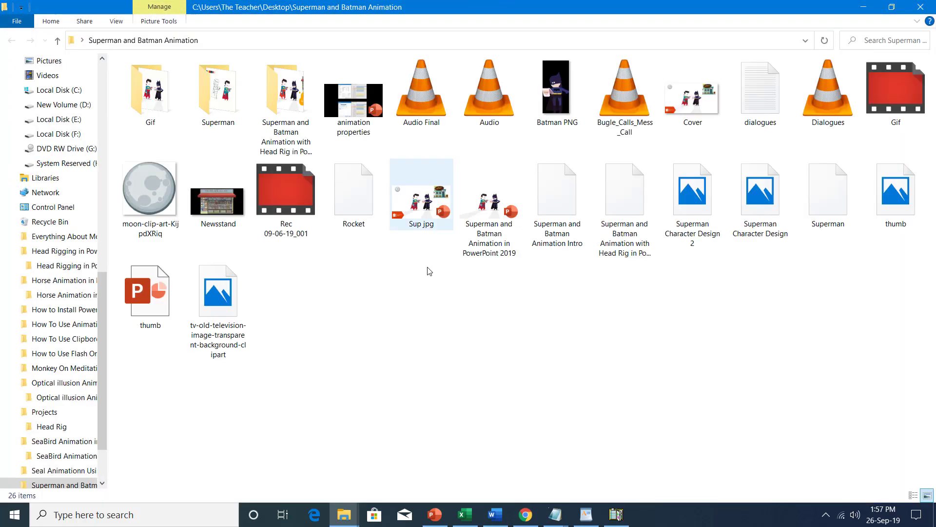
pyautogui.rightClick(403, 262)
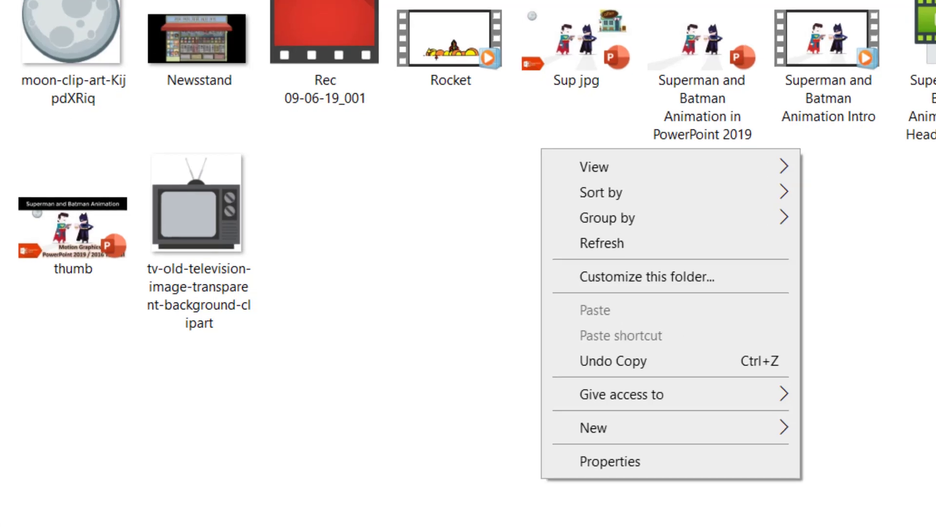
pyautogui.click(688, 314)
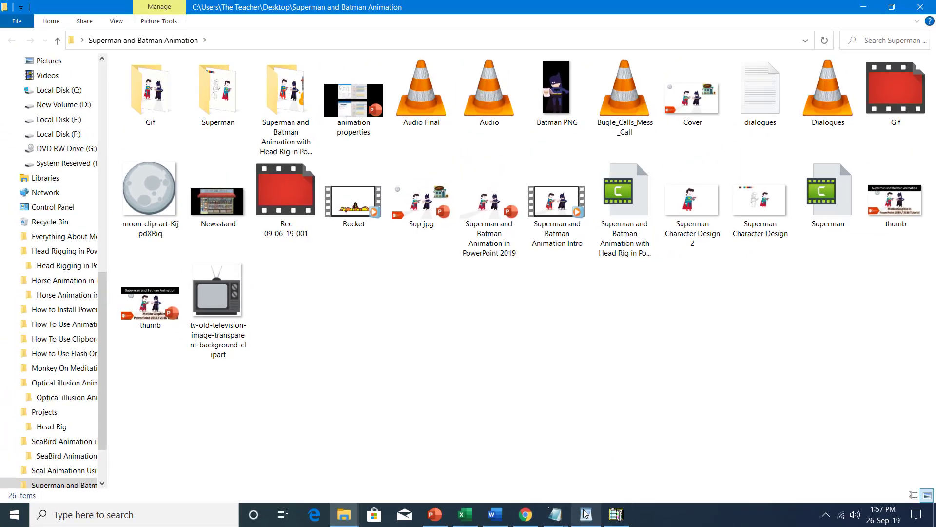
pyautogui.moveTo(555, 514)
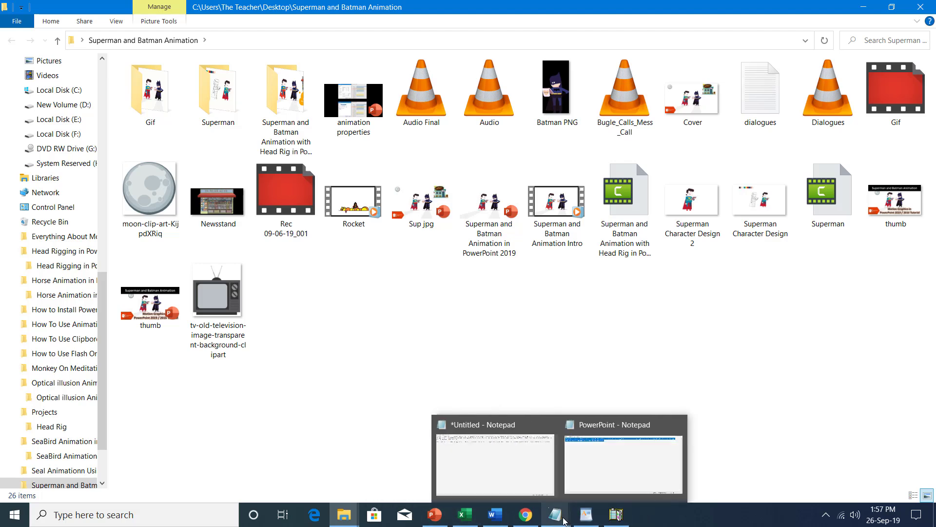
# - Paste the notes as Keep Text Only into Presentation1's title placeholder, then minimise PowerPoint
pyautogui.click(434, 515)
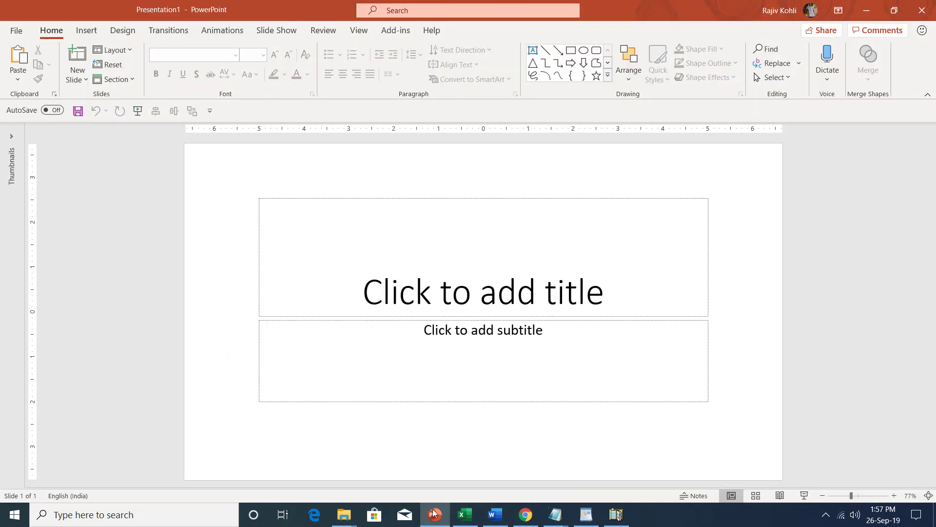
pyautogui.click(476, 276)
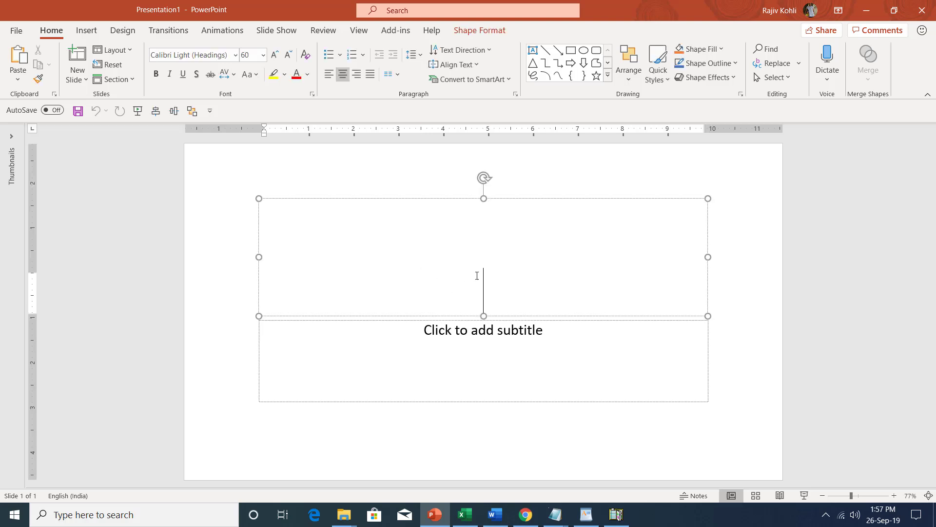
pyautogui.rightClick(521, 284)
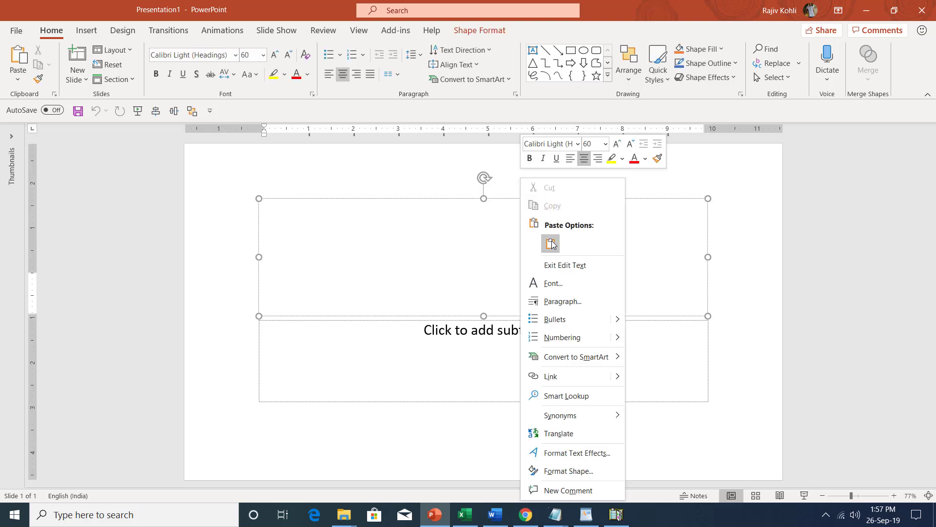
pyautogui.click(550, 243)
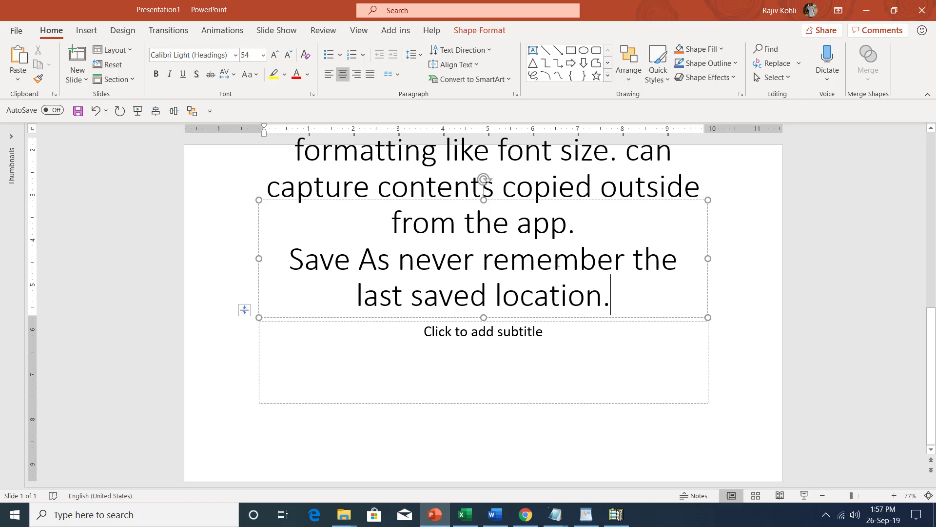
pyautogui.click(867, 10)
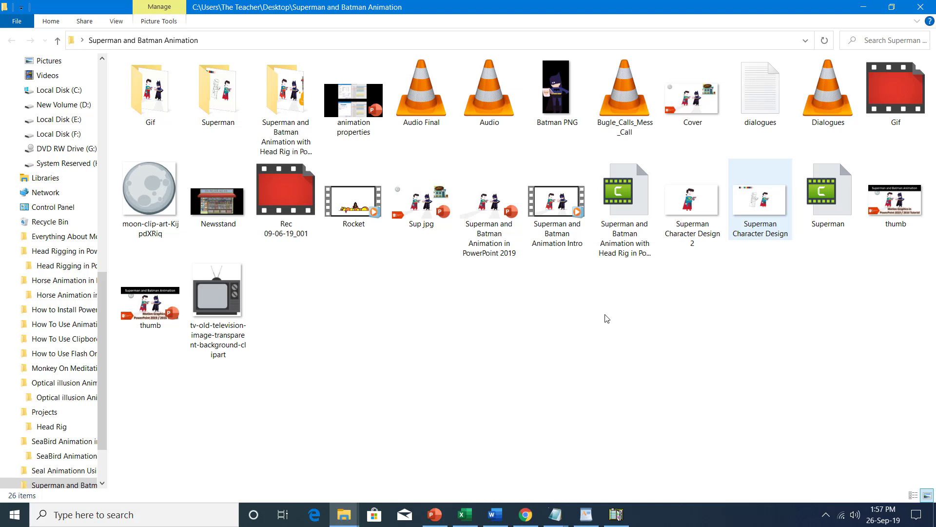
# - Paste the two note lines into A1:A2 of Excel's Book1, then view ClipBook Viewer's matching text
pyautogui.click(465, 514)
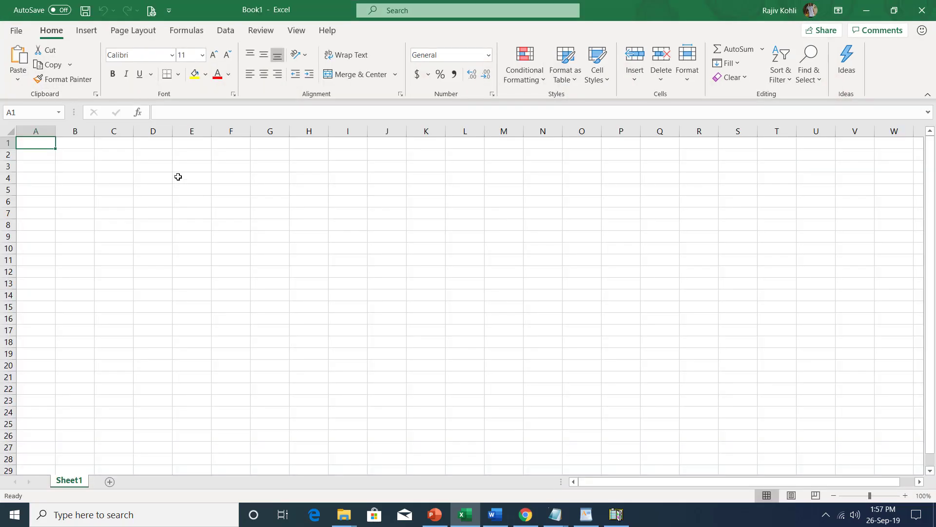
pyautogui.click(15, 57)
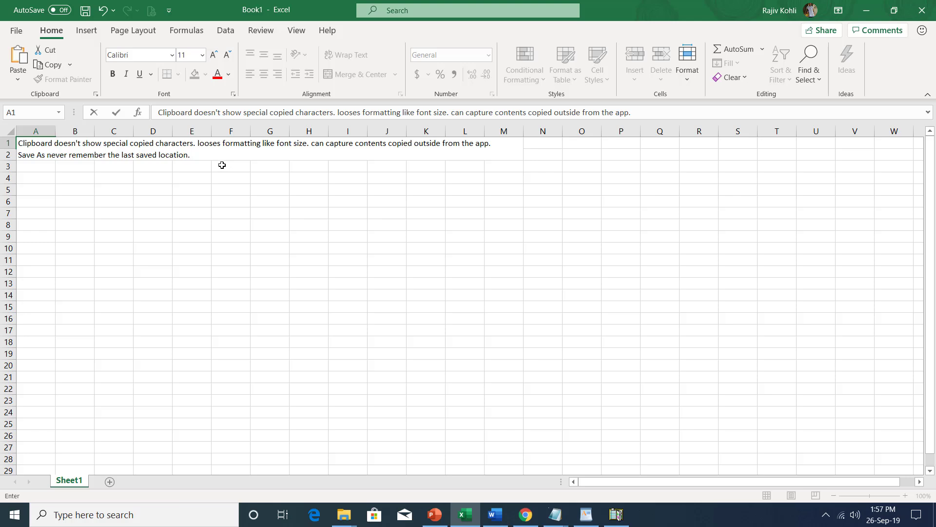
pyautogui.press('Escape')
pyautogui.click(616, 515)
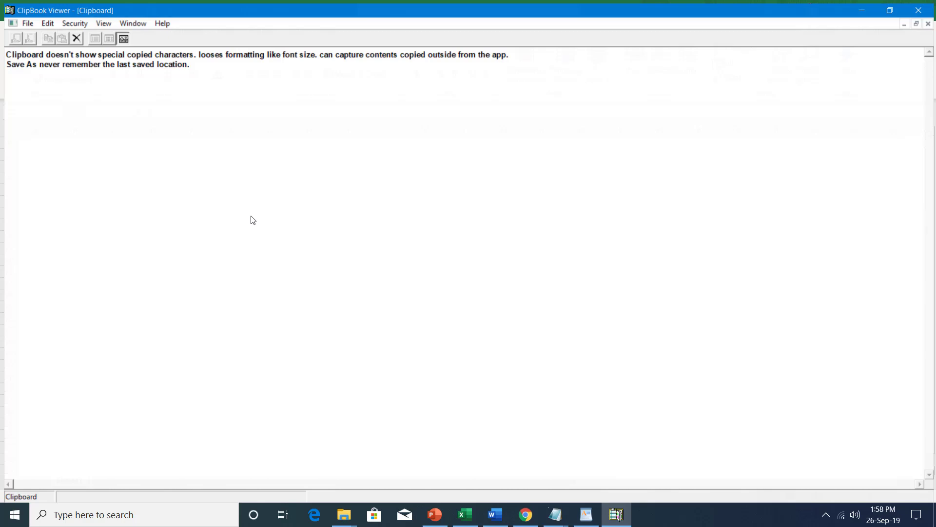
# - Copy the heading "Open the Office Clipboard task pane" from the Chrome article
pyautogui.click(526, 514)
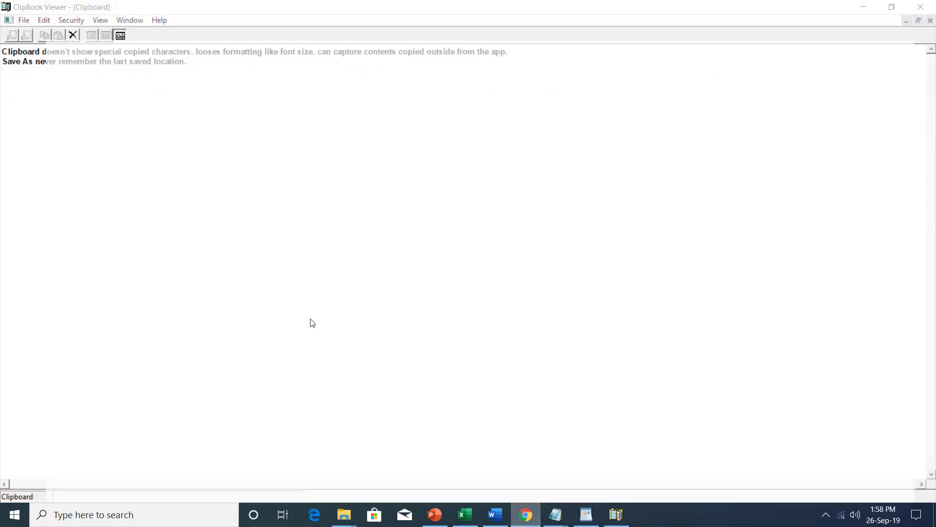
pyautogui.moveTo(231, 350); pyautogui.dragTo(607, 356)
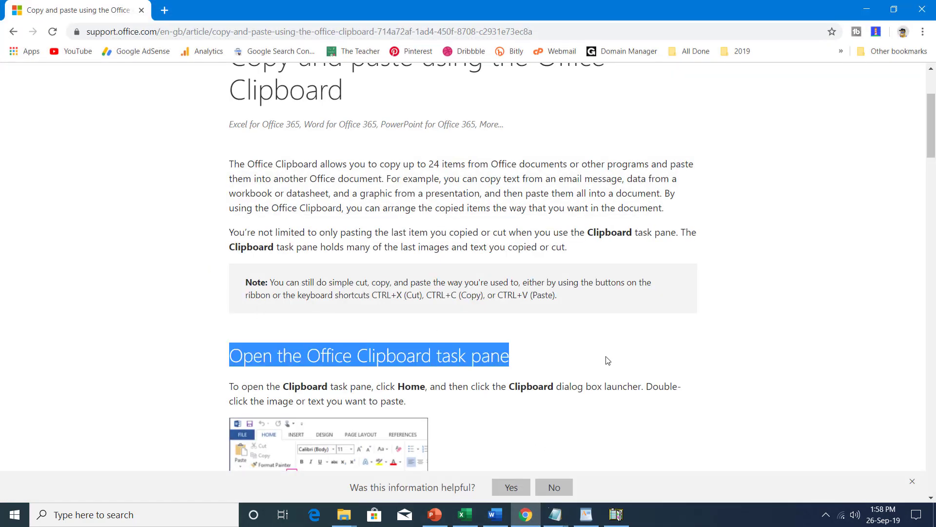
pyautogui.rightClick(488, 366)
pyautogui.click(534, 363)
# - Save the clipboard contents from ClipBook Viewer as the .CLP file Demo
pyautogui.click(617, 515)
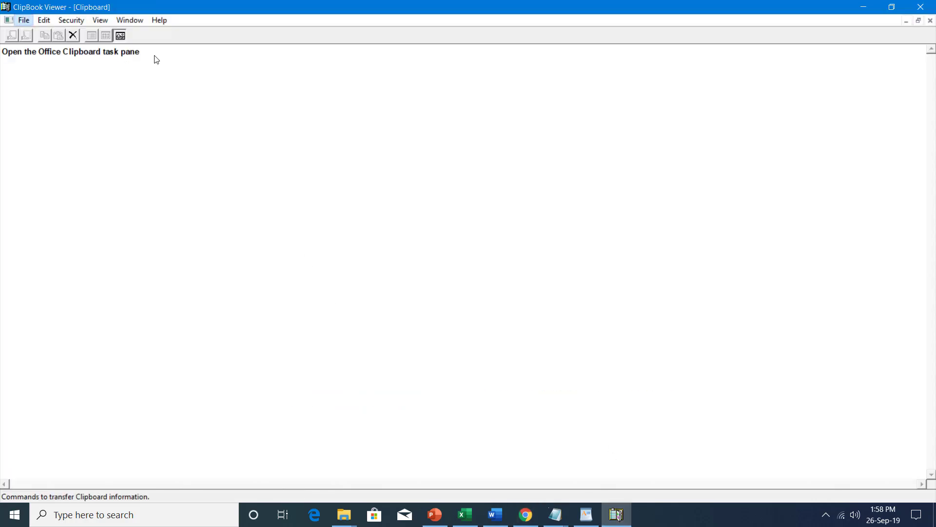
pyautogui.click(24, 21)
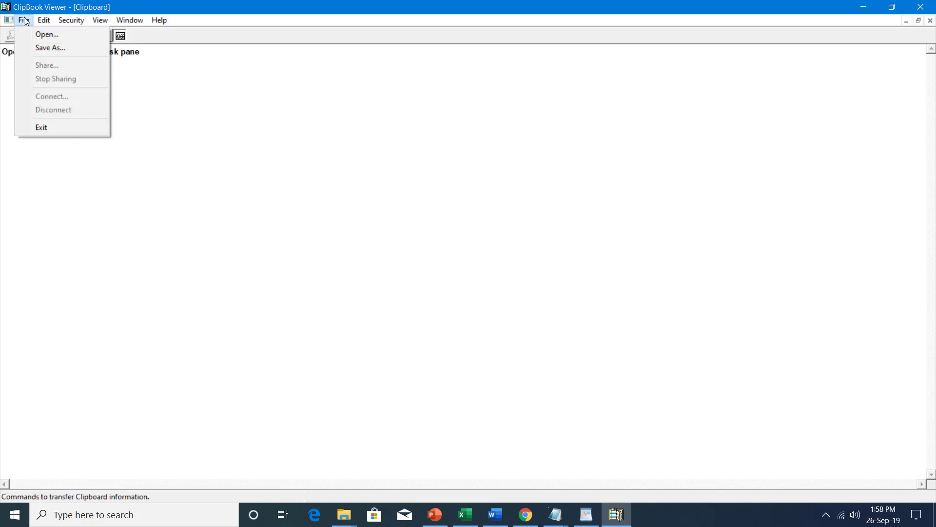
pyautogui.click(43, 48)
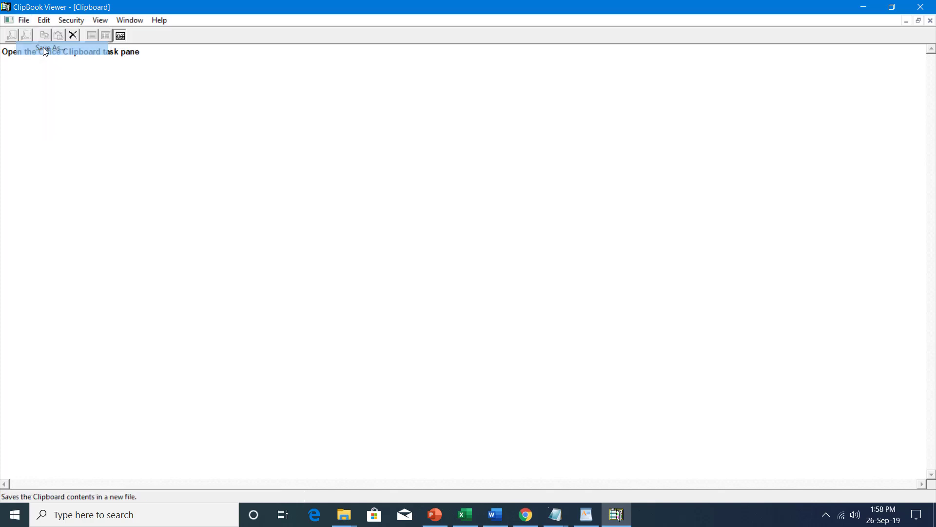
pyautogui.moveTo(156, 38); pyautogui.dragTo(354, 46)
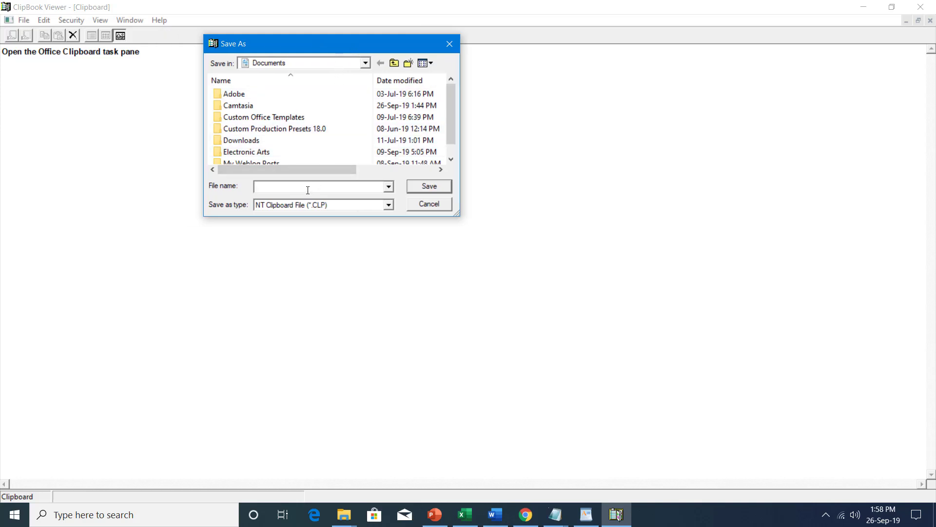
pyautogui.write('Dem')
pyautogui.write('o')
pyautogui.click(429, 186)
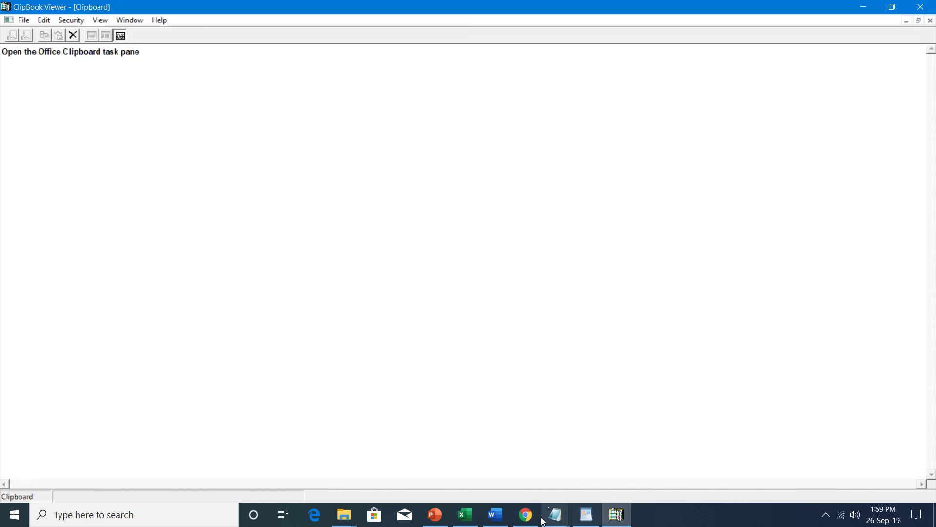
pyautogui.click(524, 514)
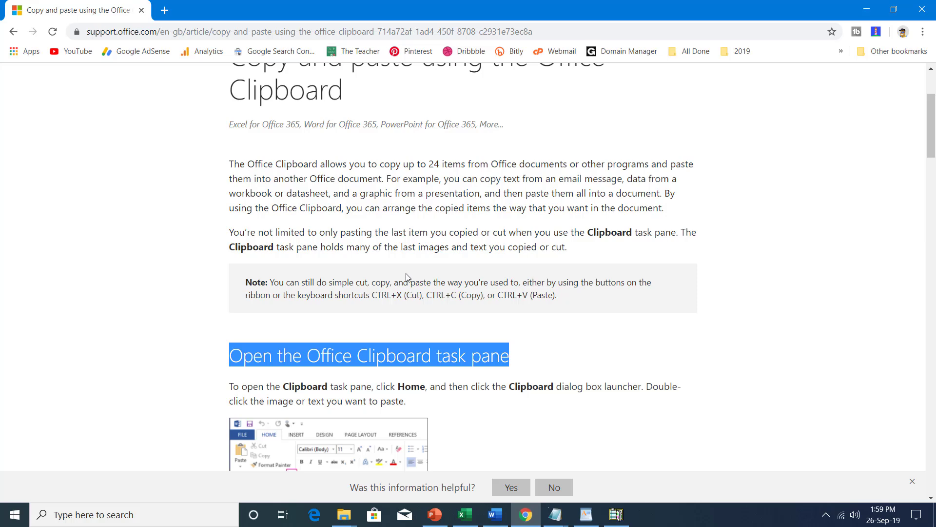
# - Select the Chrome article's first paragraph and view it in ClipBook Viewer
pyautogui.scroll(-3, 487, 390)
pyautogui.scroll(2, 382, 330)
pyautogui.scroll(2, 258, 249)
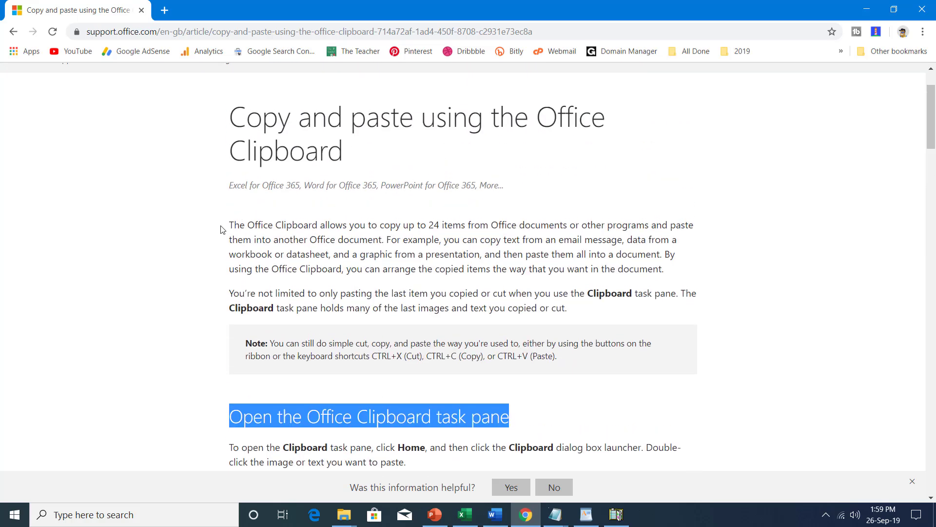
pyautogui.moveTo(220, 229); pyautogui.dragTo(719, 269)
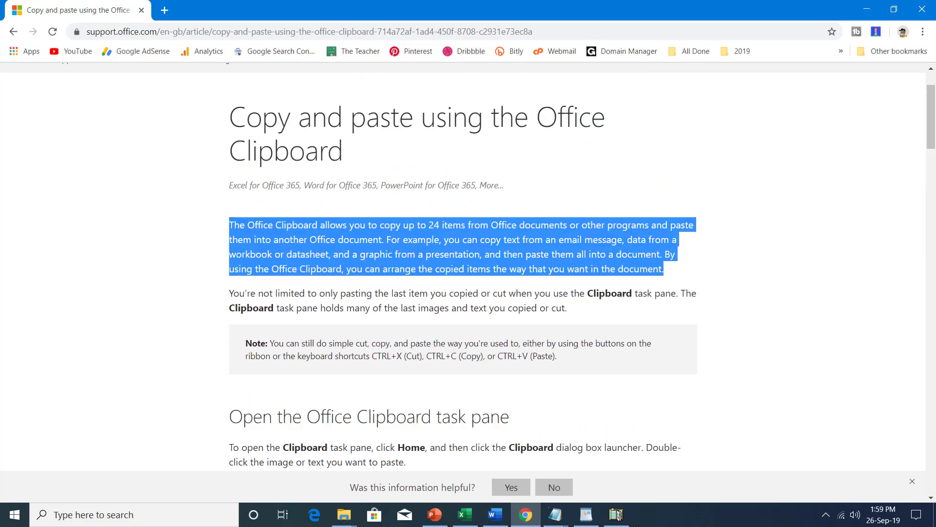
pyautogui.click(616, 514)
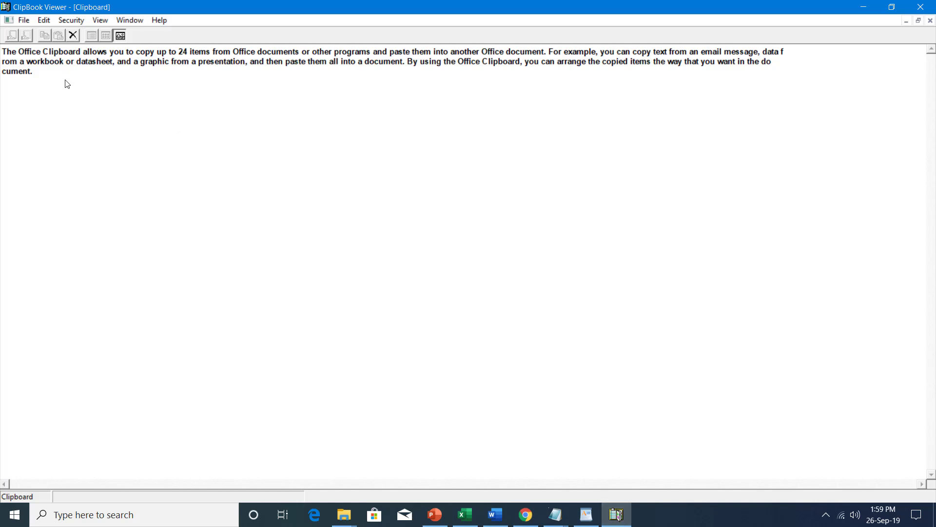
# - Load Demo.CLP so the clipboard holds 'Open the Office Clipboard task pane'
pyautogui.click(24, 20)
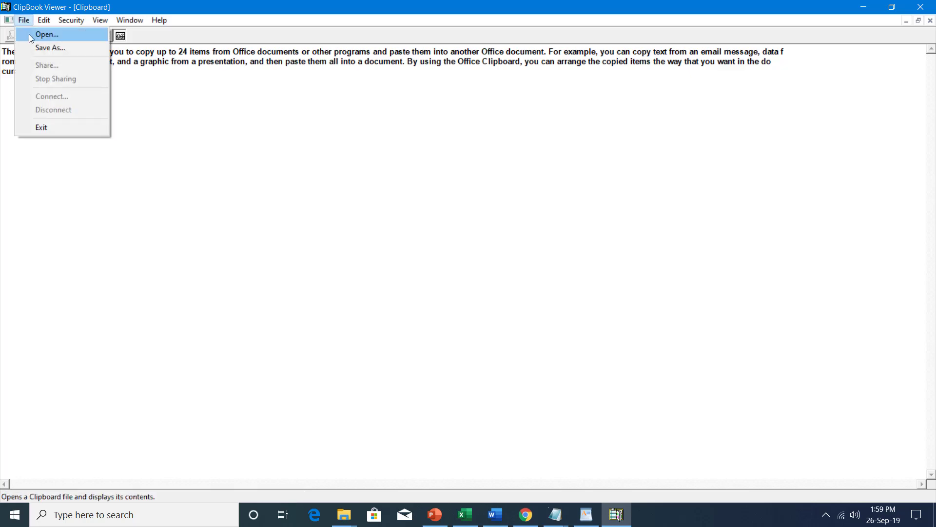
pyautogui.click(28, 34)
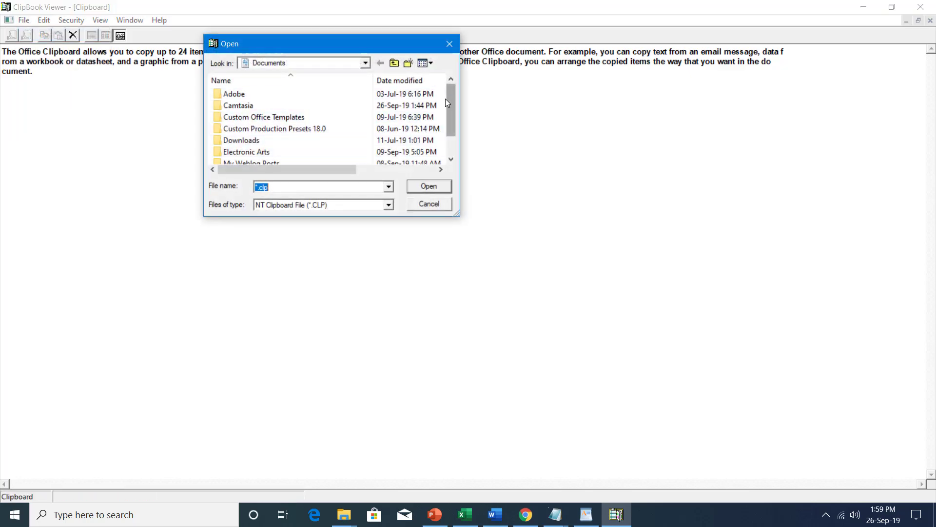
pyautogui.moveTo(451, 107); pyautogui.dragTo(450, 147)
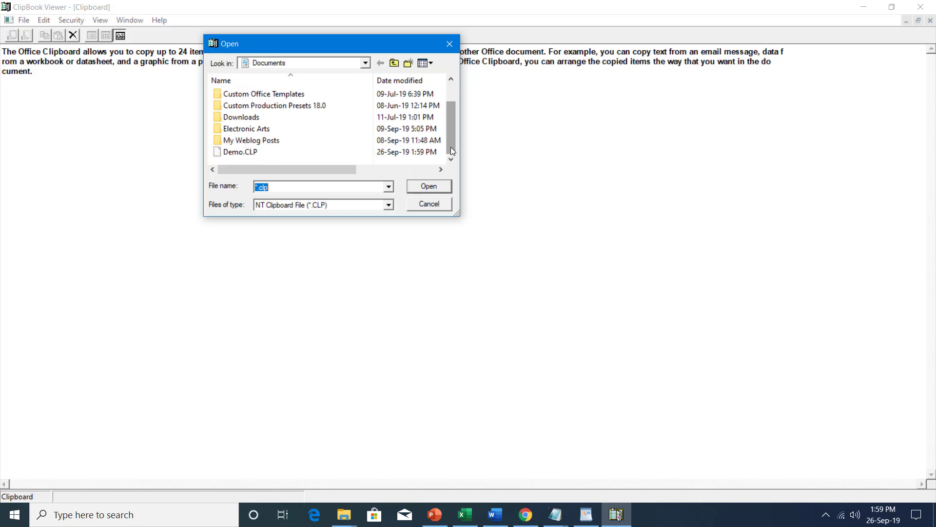
pyautogui.click(243, 152)
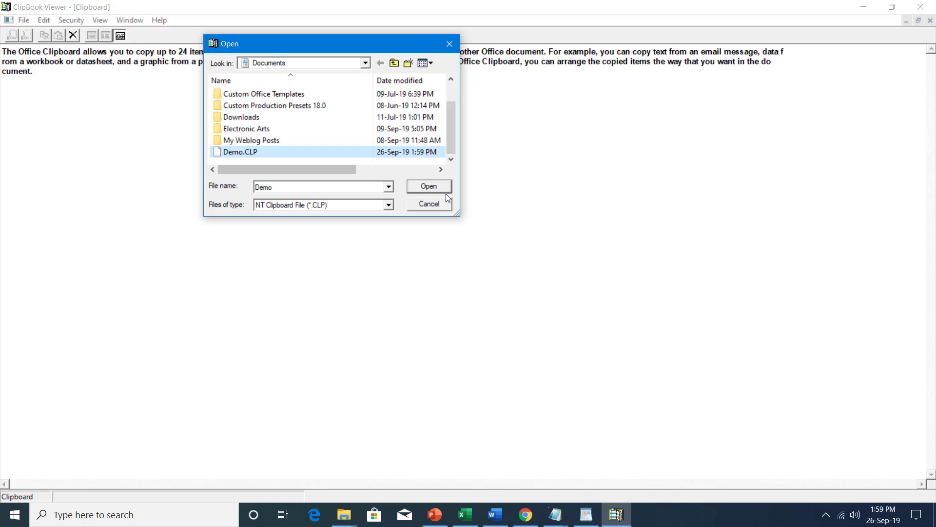
pyautogui.click(429, 187)
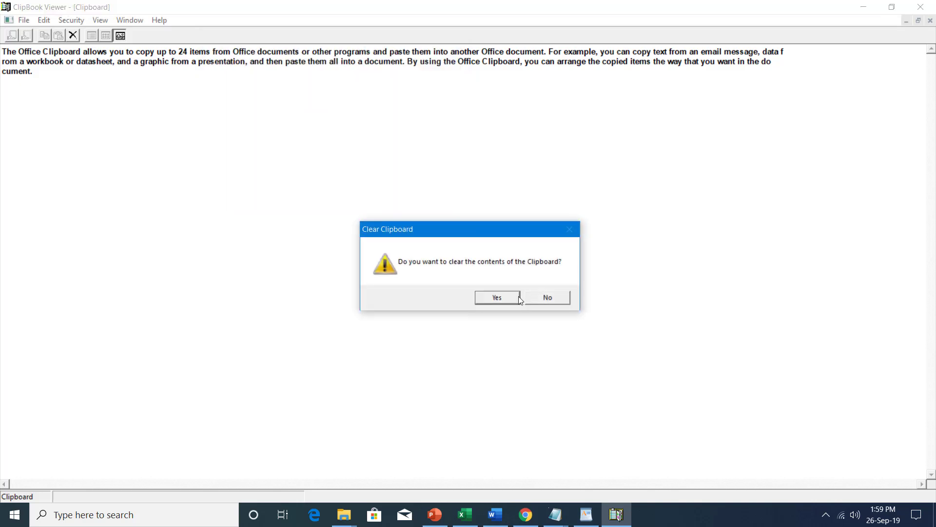
pyautogui.click(504, 297)
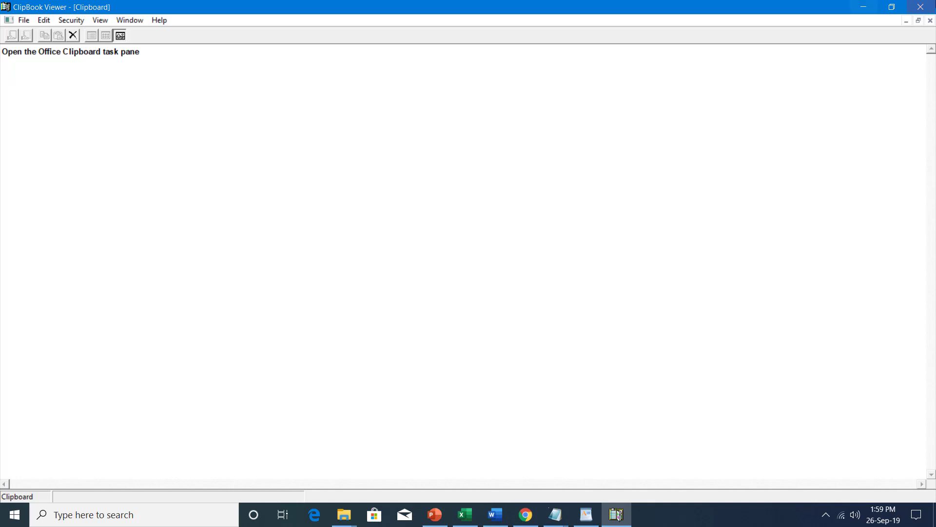
# - Close ClipBook Viewer, minimize Chrome, Excel and File Explorer, and check clipboard history with Win+V
pyautogui.click(931, 7)
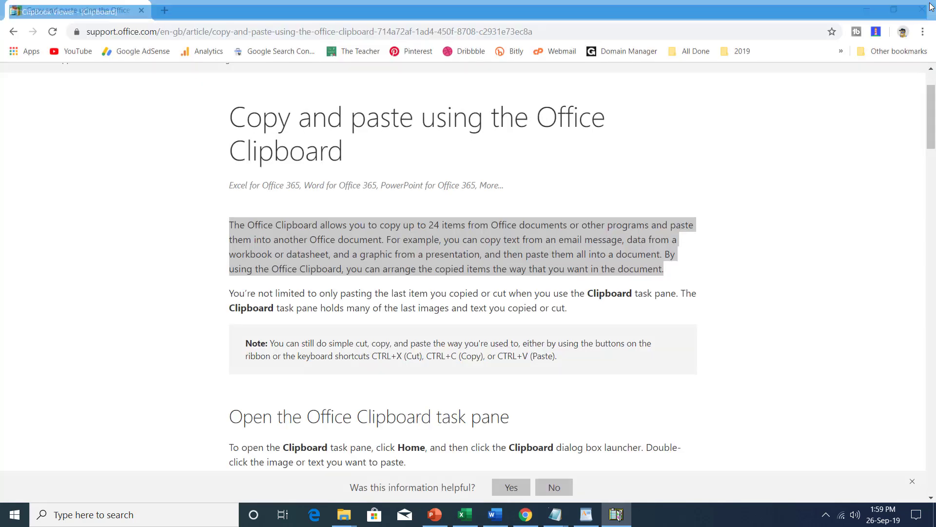
pyautogui.click(868, 10)
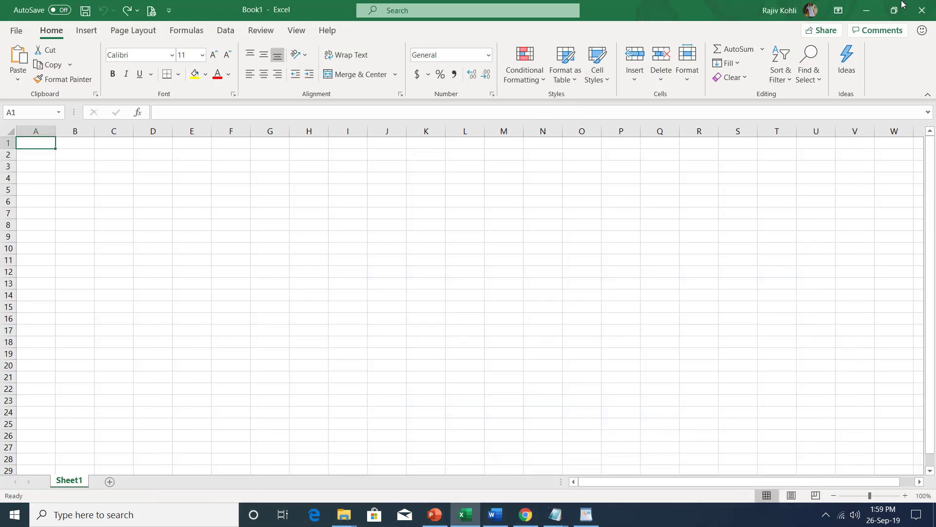
pyautogui.click(868, 11)
pyautogui.click(868, 14)
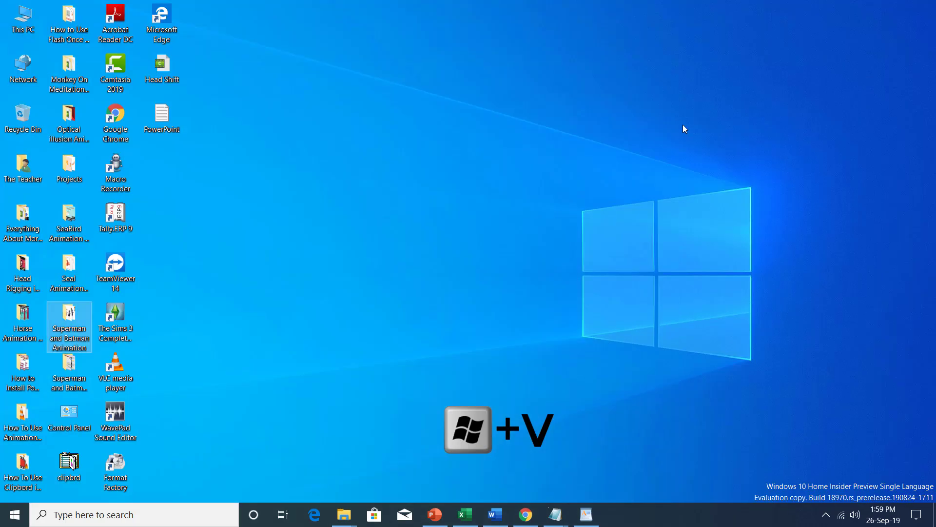
pyautogui.press('super+v')
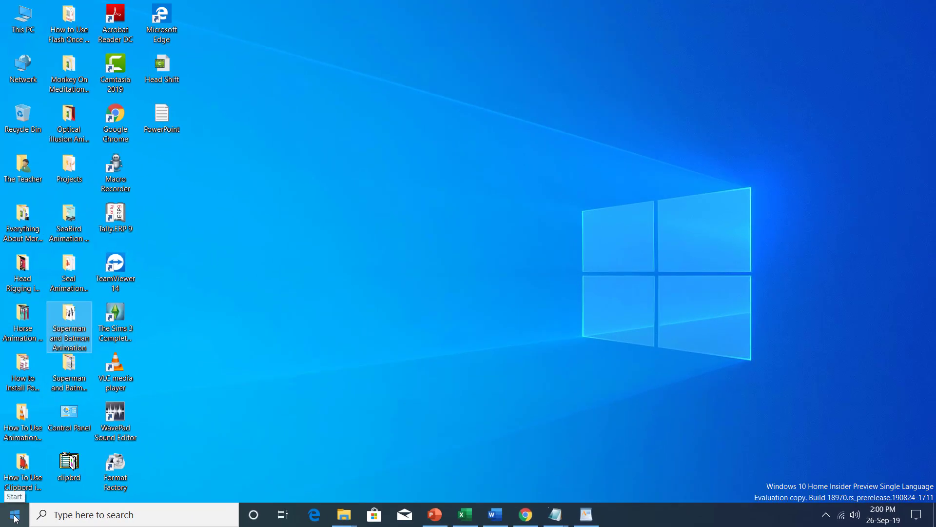
# - Switch Clipboard history On under Settings > System > Clipboard, then minimize Settings
pyautogui.click(15, 514)
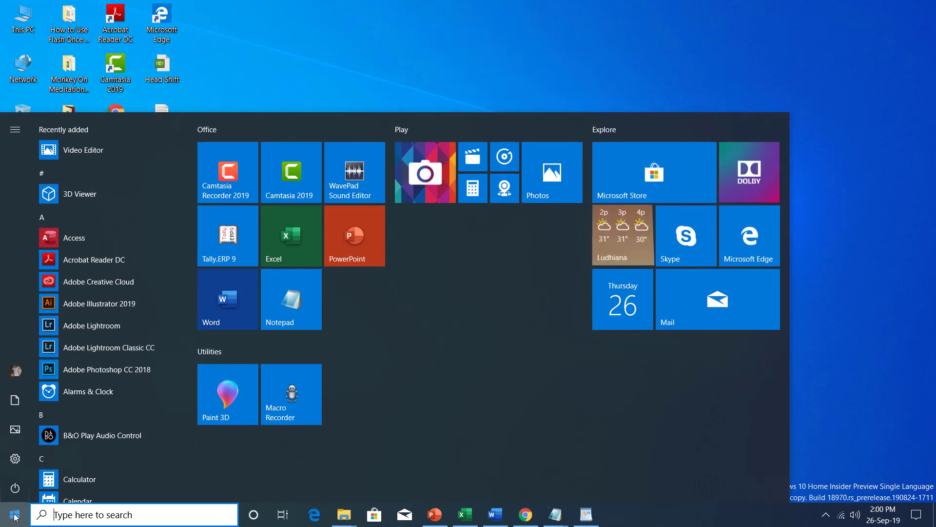
pyautogui.click(20, 460)
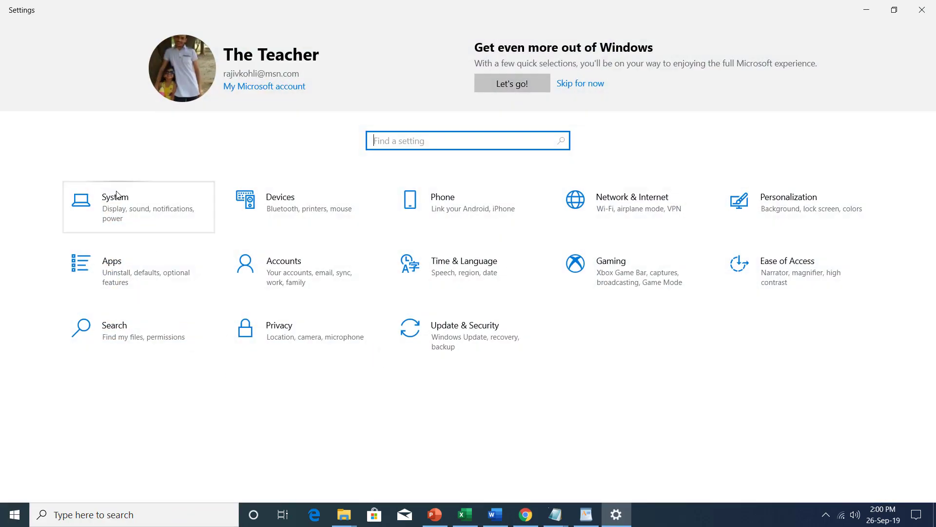
pyautogui.click(110, 201)
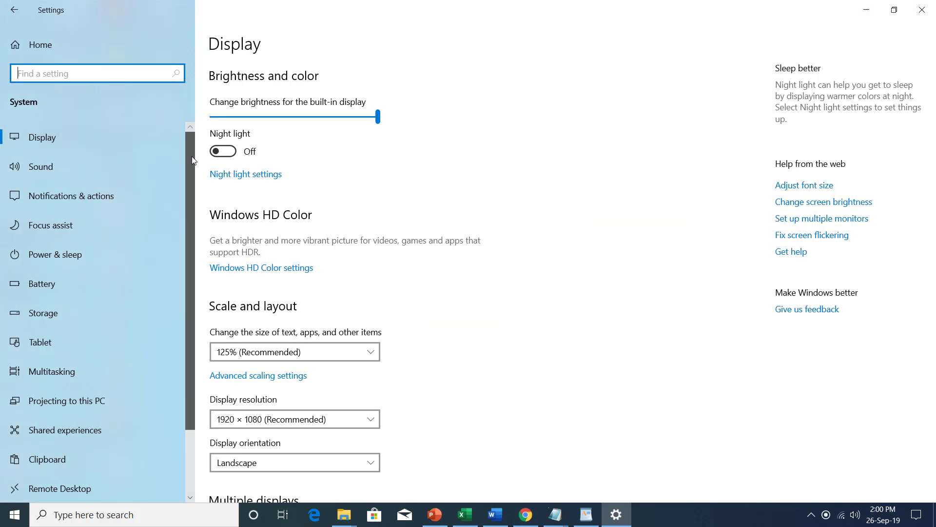
pyautogui.moveTo(191, 156); pyautogui.dragTo(180, 258)
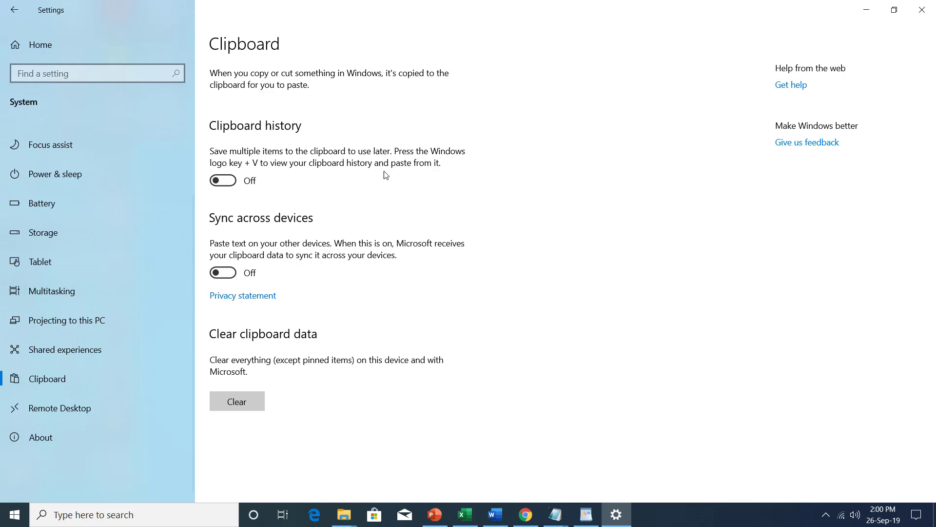
pyautogui.click(233, 184)
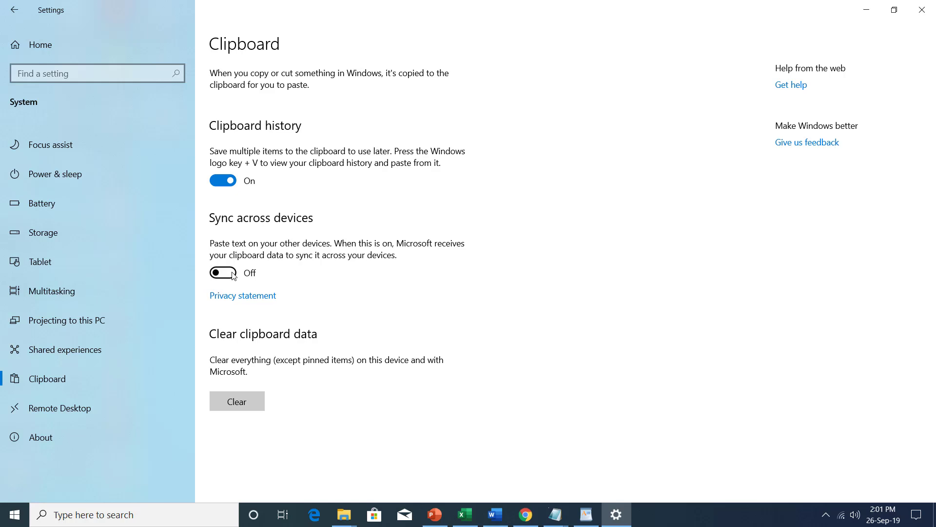
pyautogui.click(617, 516)
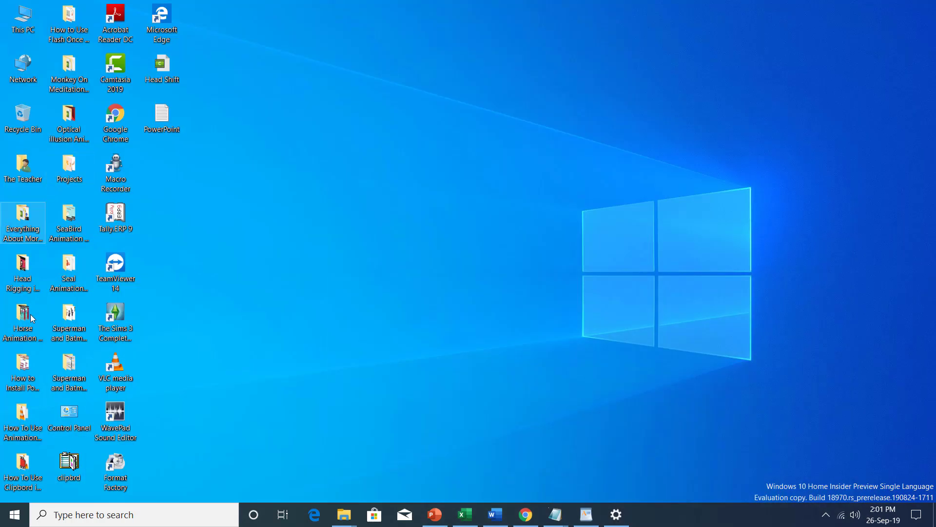
pyautogui.doubleClick(69, 413)
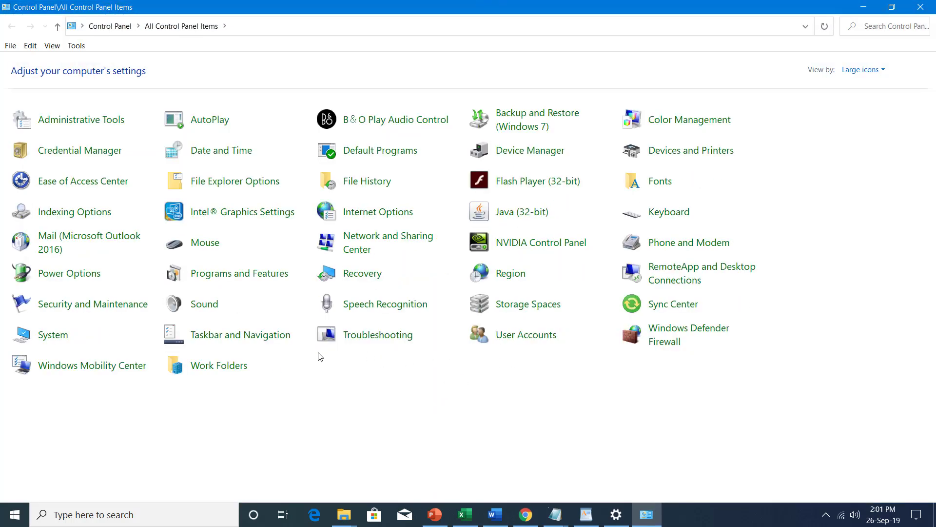
pyautogui.click(538, 336)
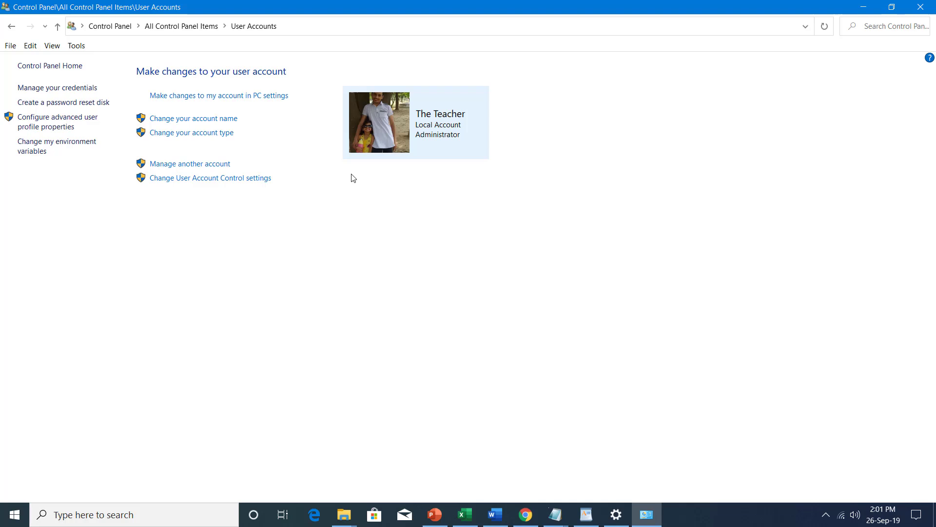
pyautogui.hotkey('alt', 'F4')
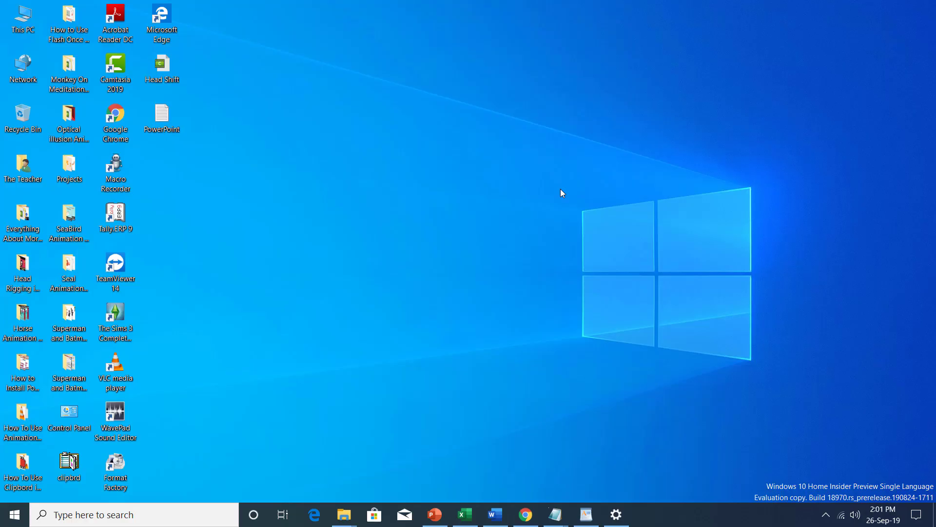
# - Toggle Sync across devices on and back off on the Clipboard page, then close Settings
pyautogui.click(616, 514)
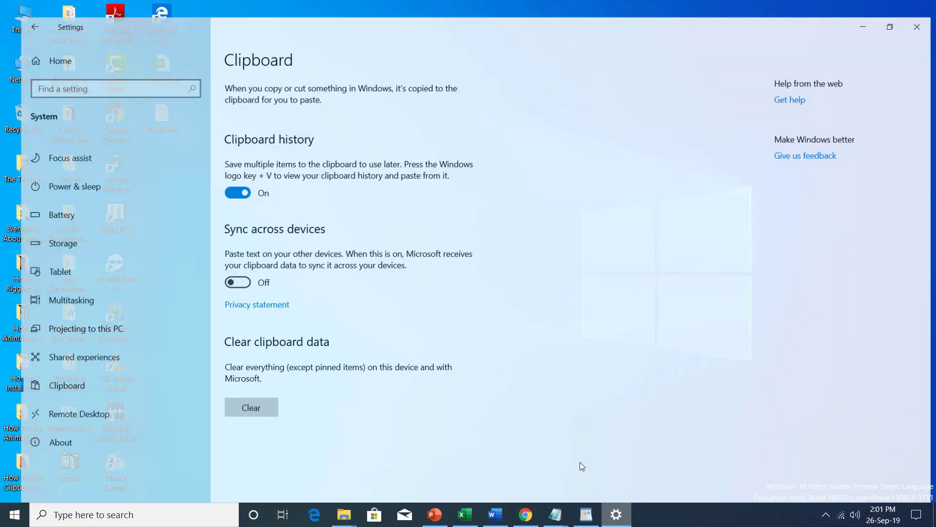
pyautogui.click(231, 272)
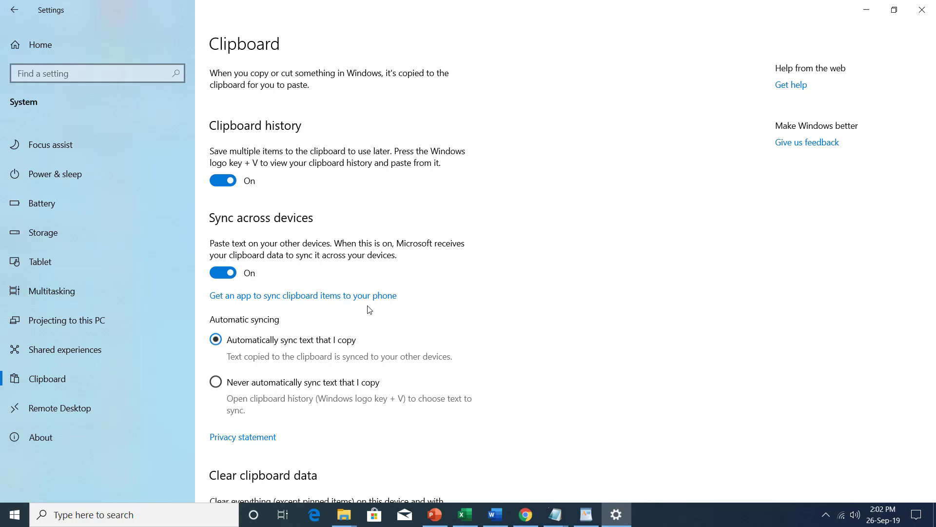
pyautogui.click(222, 274)
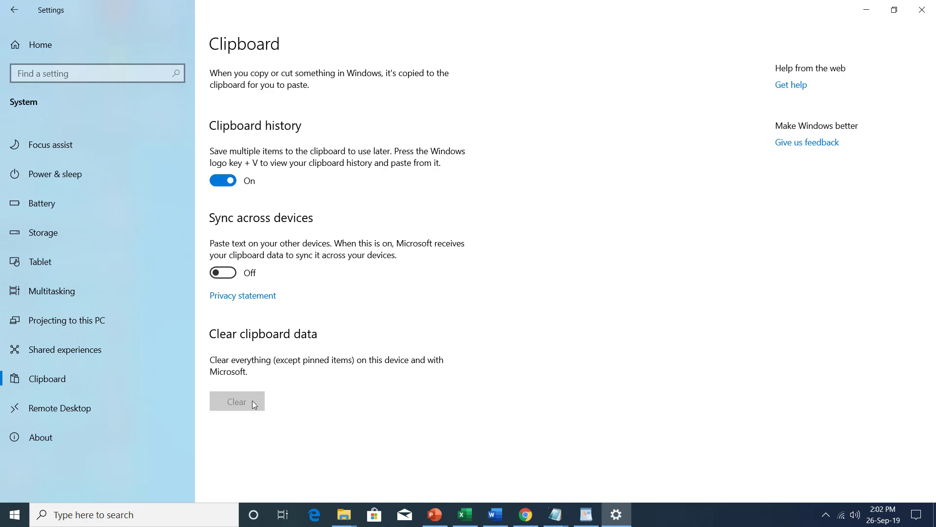
pyautogui.click(922, 10)
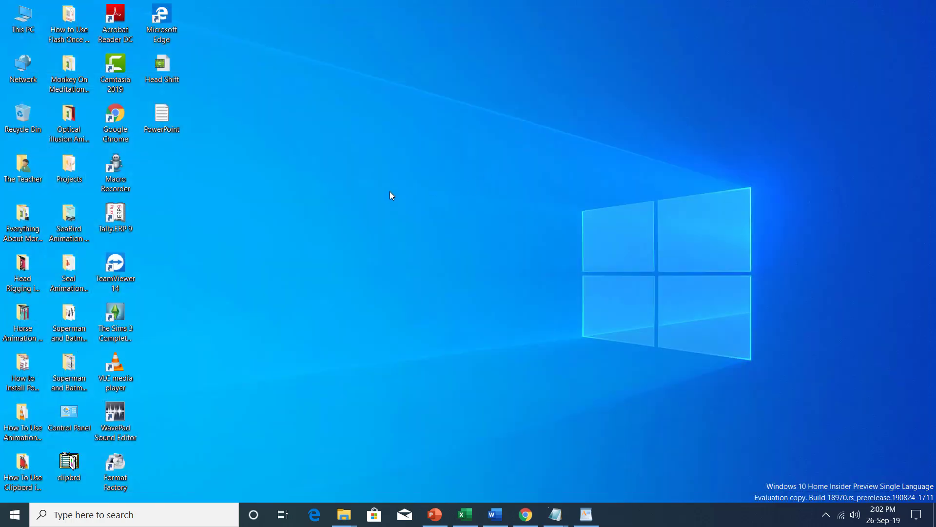
# - Copy the Chrome article's paragraph about Clipboard pane entries
pyautogui.press('super+v')
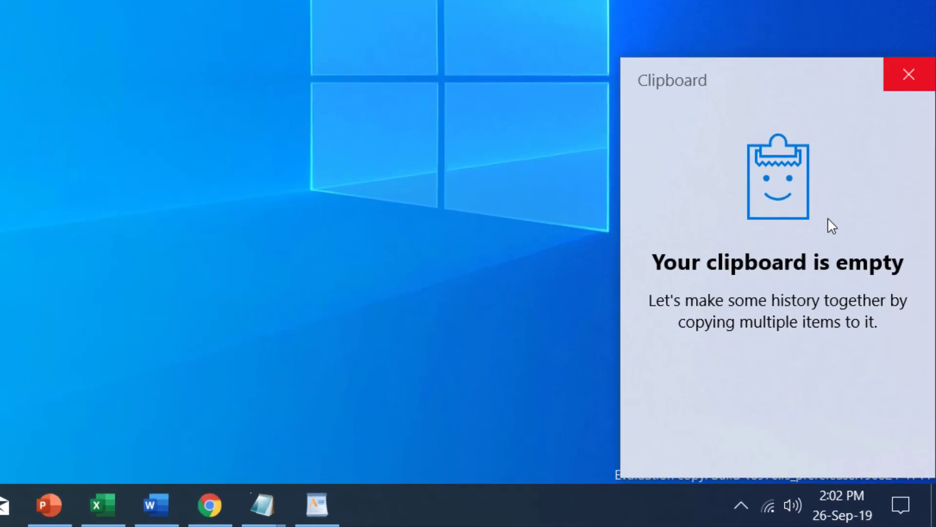
pyautogui.click(215, 503)
pyautogui.click(530, 518)
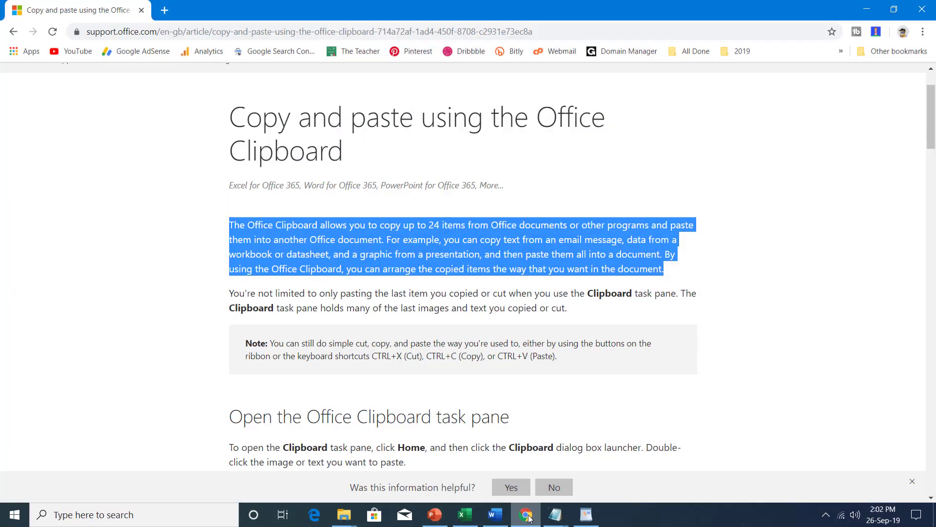
pyautogui.scroll(-2, 921, 205)
pyautogui.scroll(-4, 921, 206)
pyautogui.scroll(-6, 920, 206)
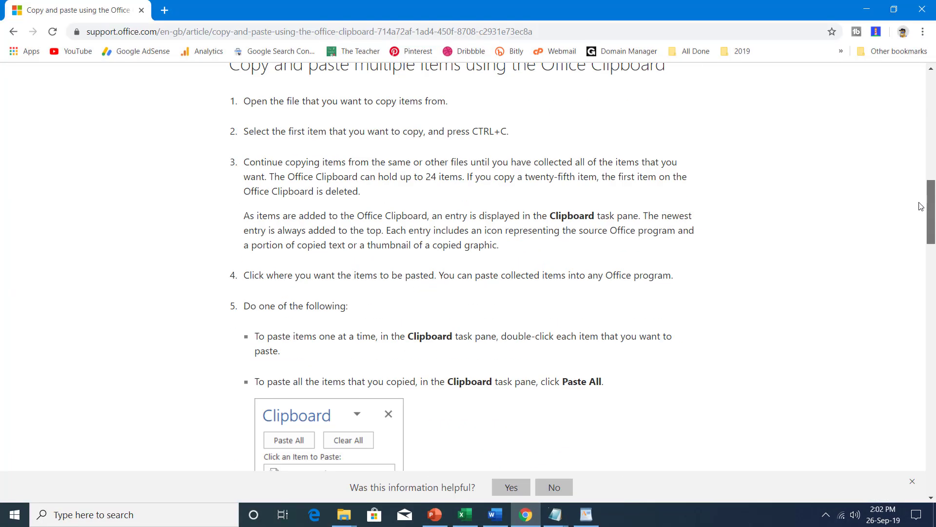
pyautogui.moveTo(244, 222); pyautogui.dragTo(551, 254)
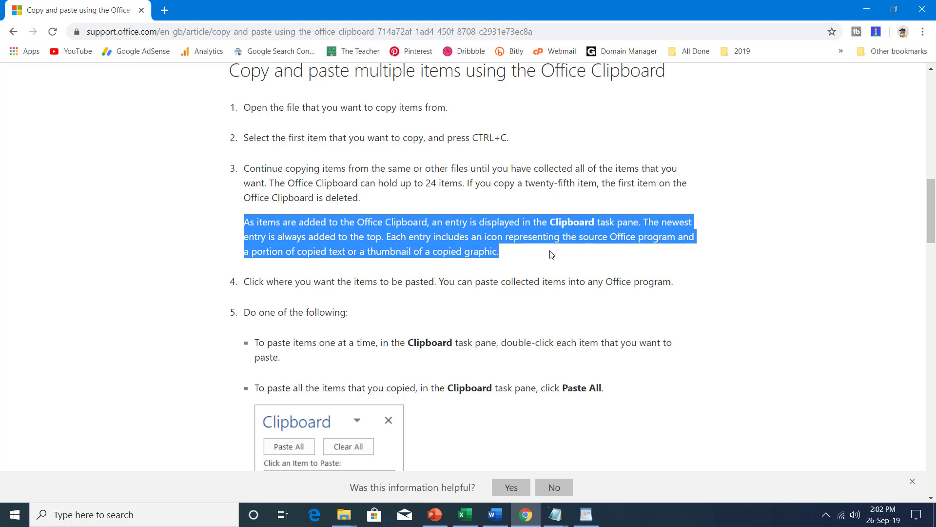
pyautogui.rightClick(479, 248)
pyautogui.click(493, 253)
# - Delete that entry from clipboard history and copy the paragraph again
pyautogui.press('super+v')
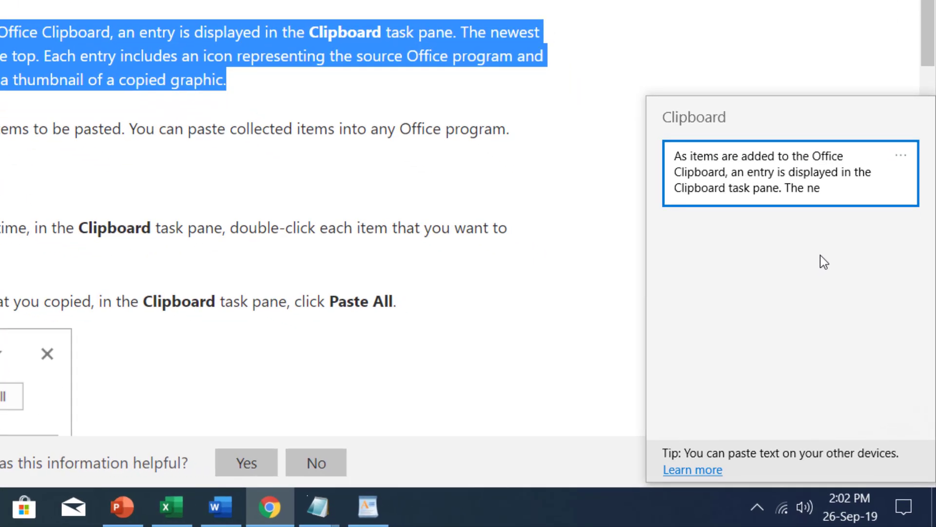
pyautogui.click(904, 155)
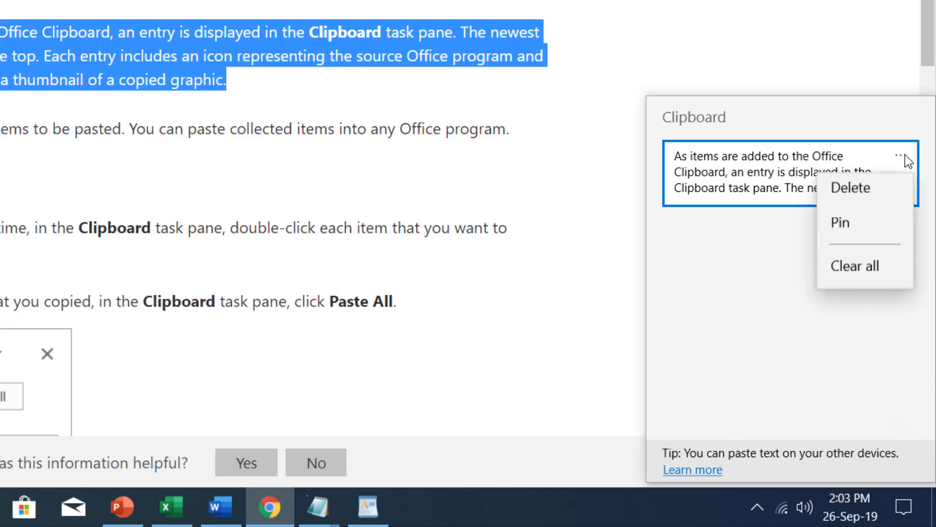
pyautogui.click(871, 195)
pyautogui.press('Escape')
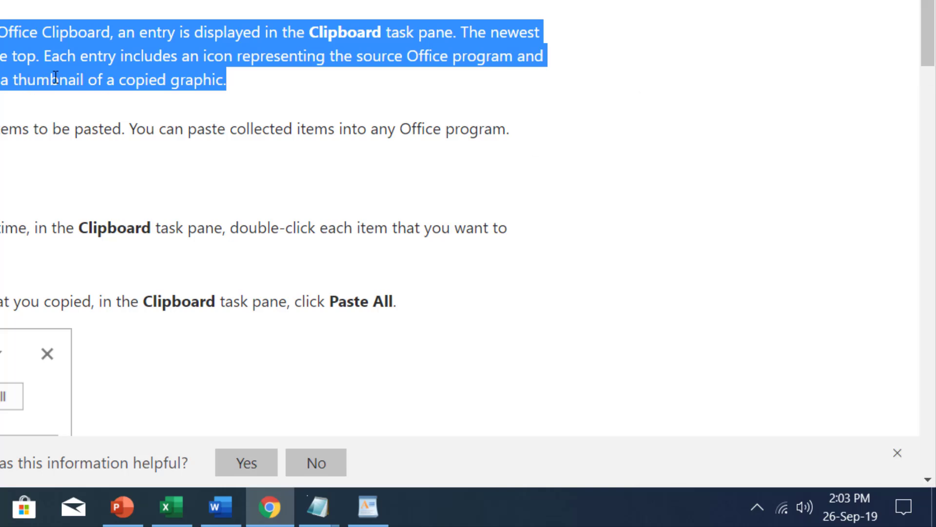
pyautogui.rightClick(86, 49)
pyautogui.click(130, 65)
# - Confirm the new copy in clipboard history and bring the blank Word document forward
pyautogui.press('super+v')
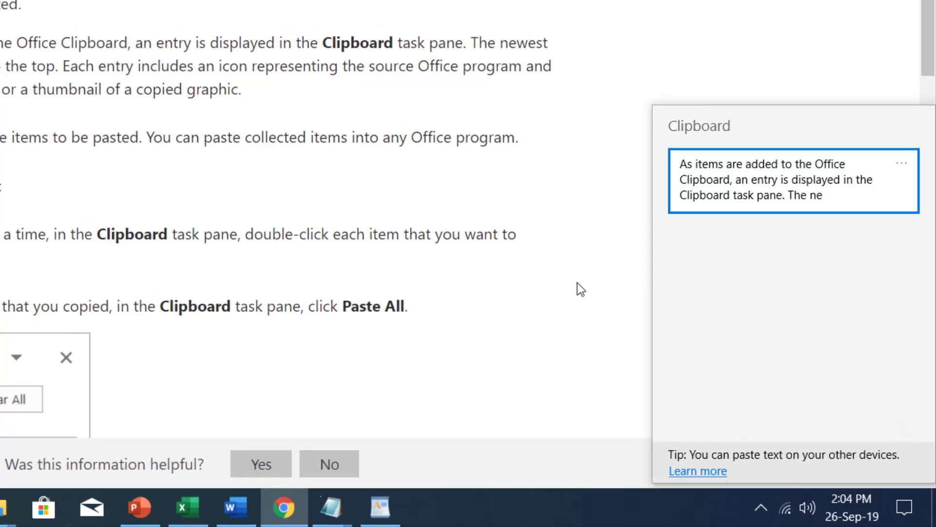
pyautogui.click(577, 282)
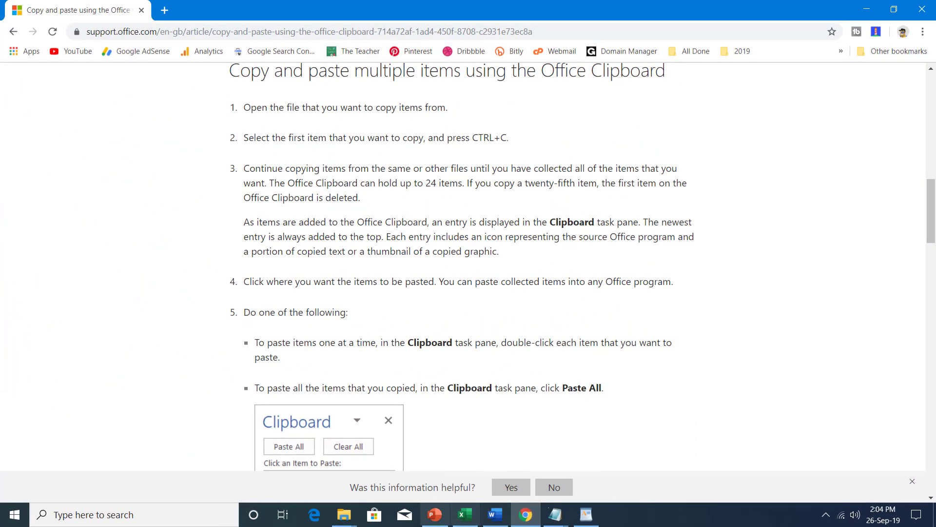
pyautogui.click(495, 516)
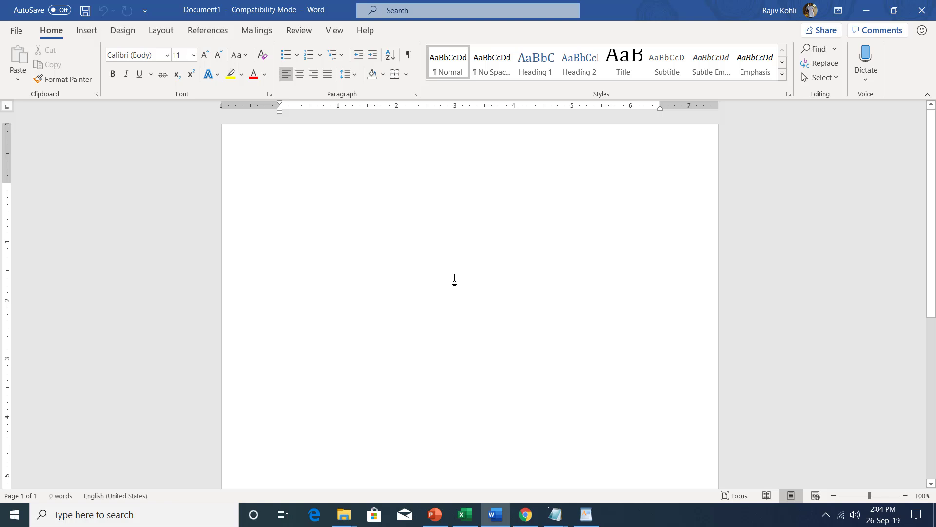
# - Paste the 'As items are added to the Office Clipboard…' paragraph into Document1 from clipboard history
pyautogui.press('super+v')
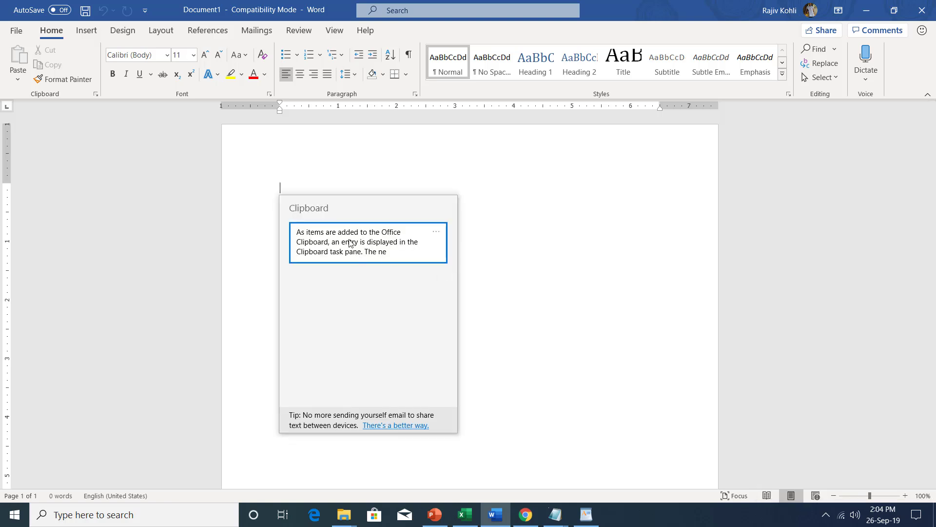
pyautogui.click(349, 242)
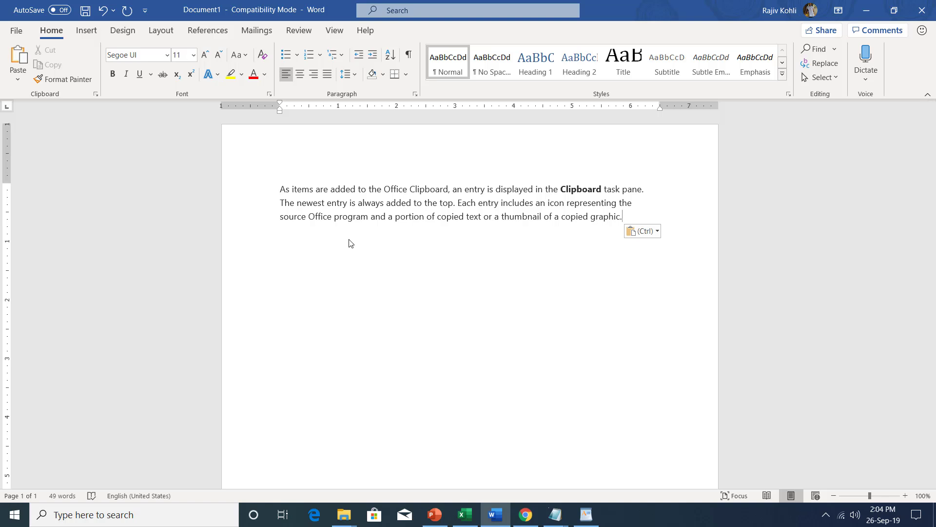
pyautogui.press('super+v')
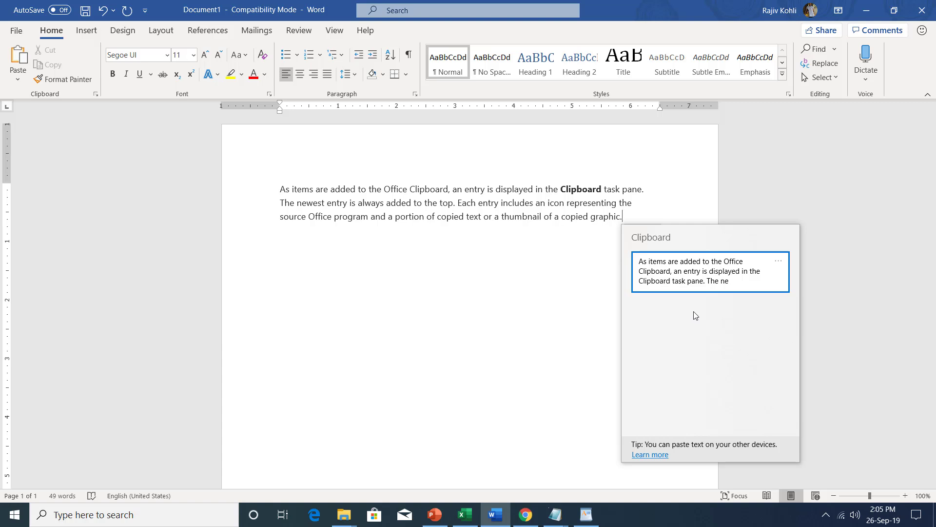
pyautogui.click(526, 514)
pyautogui.click(531, 520)
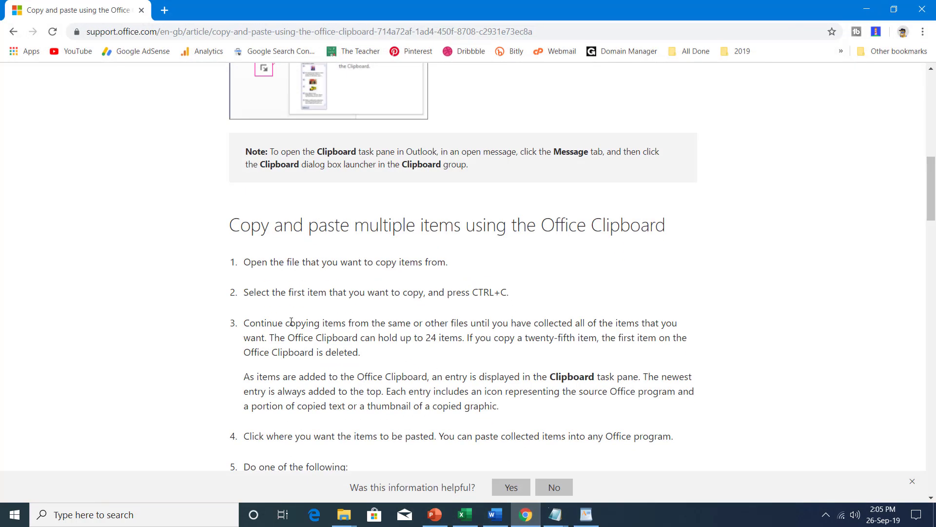
# - Copy the step 3 paragraph and the paragraph about new clipboard entries
pyautogui.moveTo(252, 324); pyautogui.dragTo(390, 355)
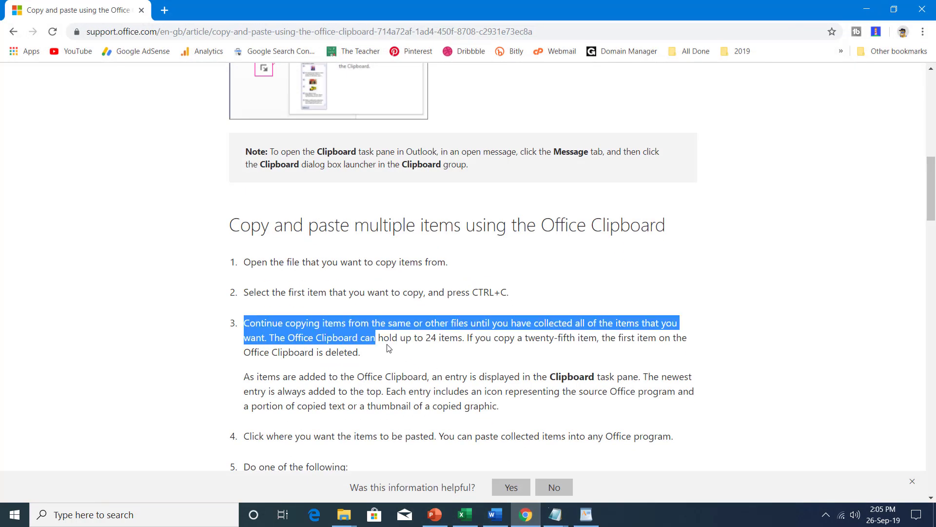
pyautogui.rightClick(350, 332)
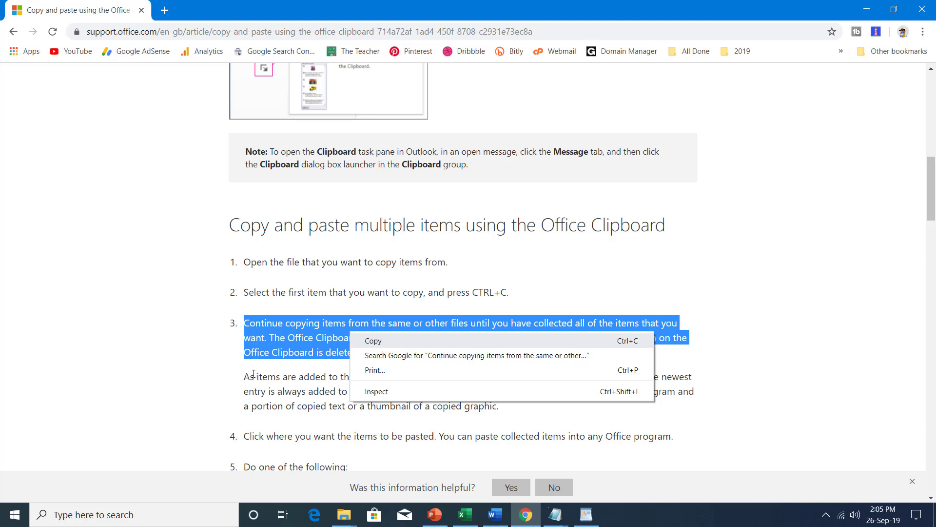
pyautogui.click(383, 345)
pyautogui.moveTo(245, 377); pyautogui.dragTo(489, 406)
pyautogui.rightClick(438, 387)
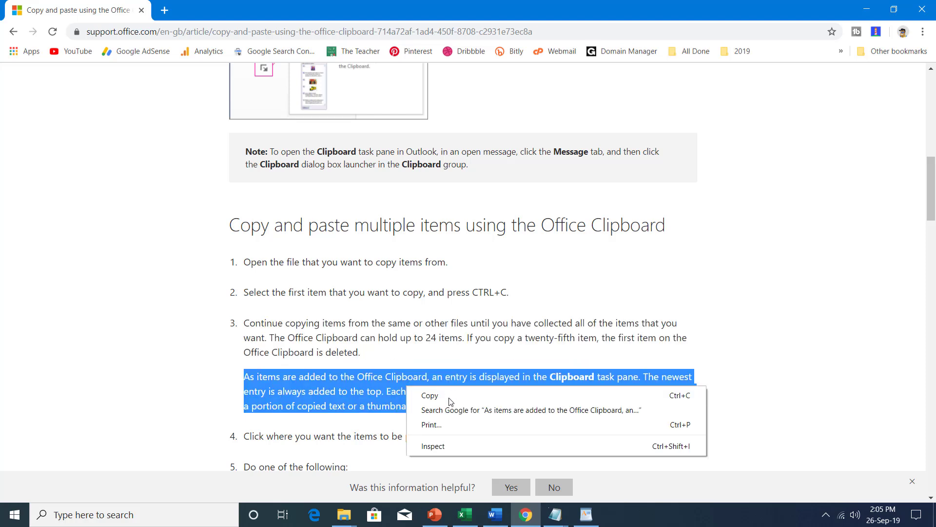
pyautogui.click(449, 397)
# - Review the three clipboard history entries, then switch to the blank Excel workbook
pyautogui.press('super+v')
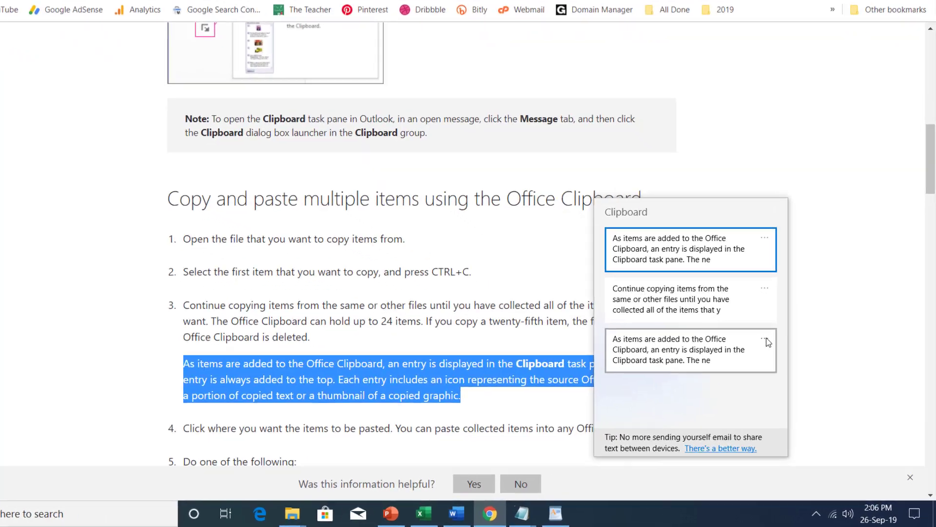
pyautogui.click(779, 355)
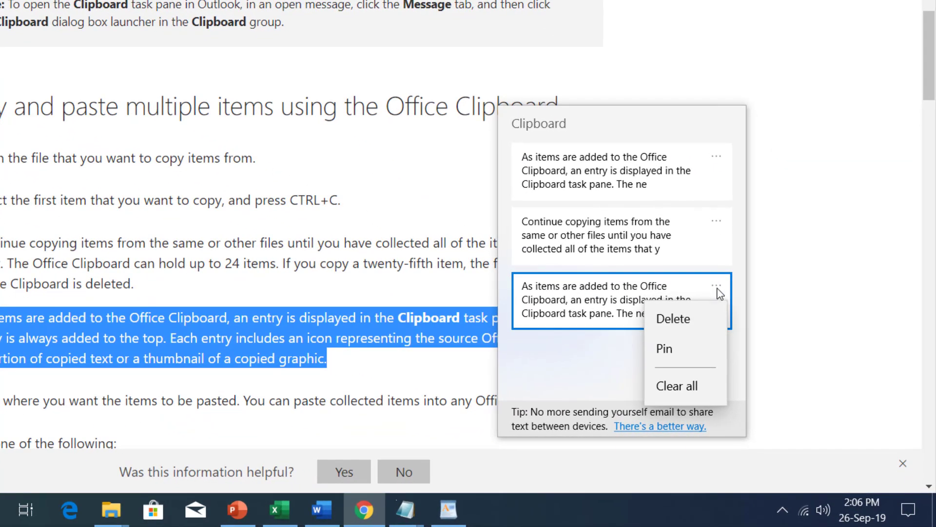
pyautogui.press('Escape')
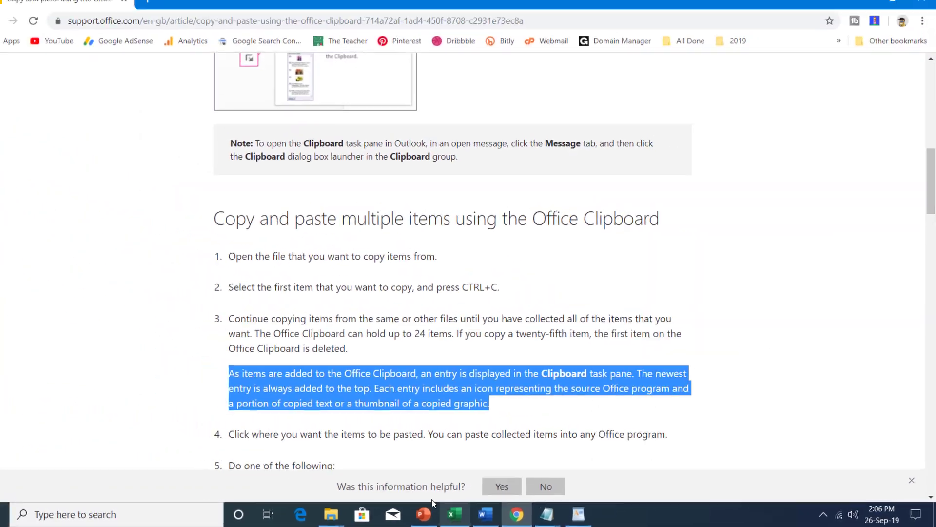
pyautogui.click(290, 508)
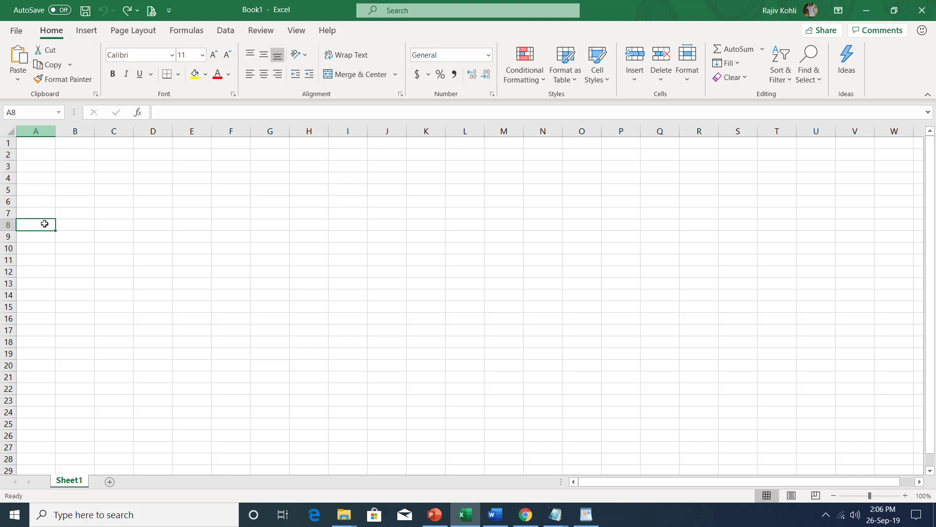
# - Paste the third clipboard history entry, about Office Clipboard entries, into cell A8
pyautogui.press('super+v')
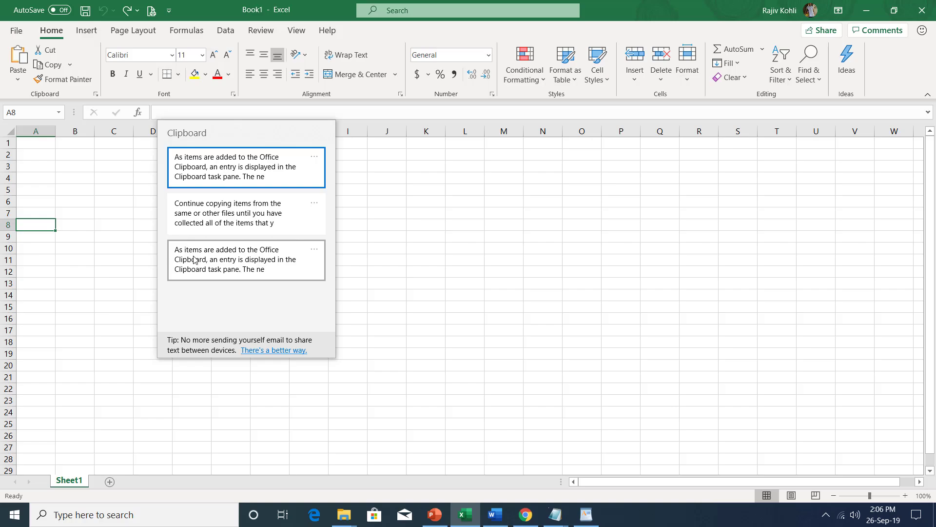
pyautogui.click(194, 259)
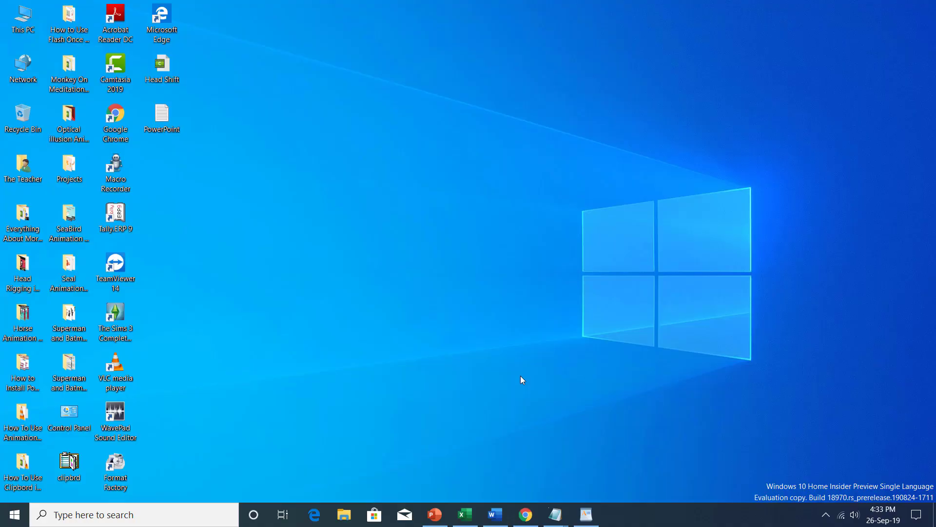
# - Restore Word's blank Document1 from the taskbar
pyautogui.click(495, 514)
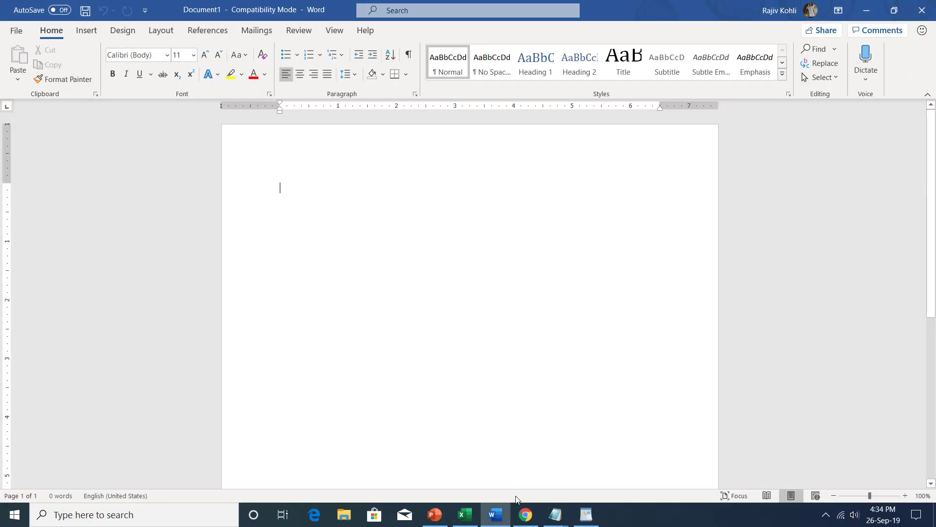
# - Copy the Chrome article's opening paragraph with Ctrl+C as Office Clipboard item 1
pyautogui.click(525, 514)
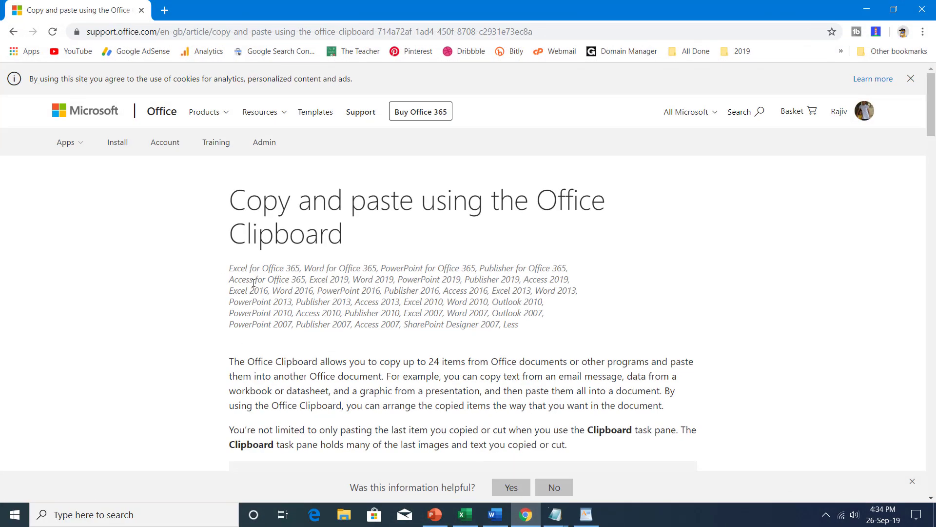
pyautogui.moveTo(232, 363); pyautogui.dragTo(646, 391)
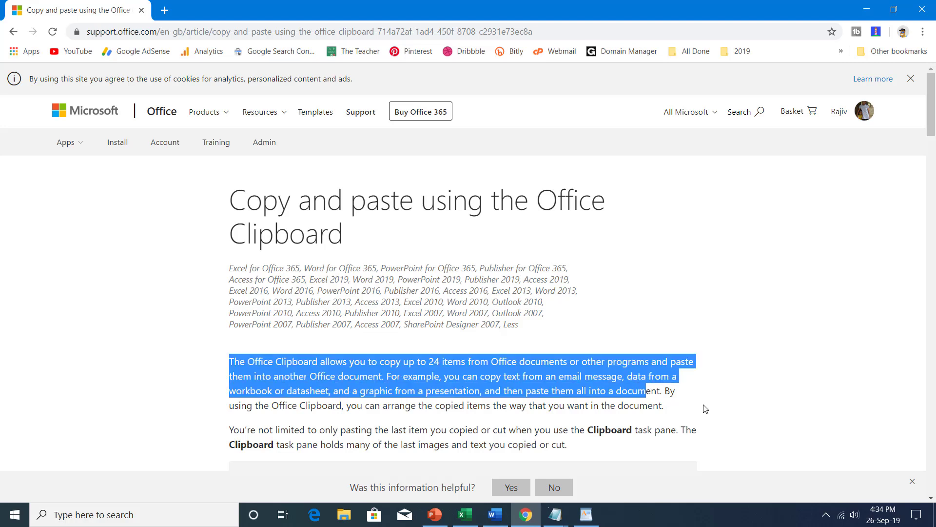
pyautogui.hotkey('ctrl', 'c')
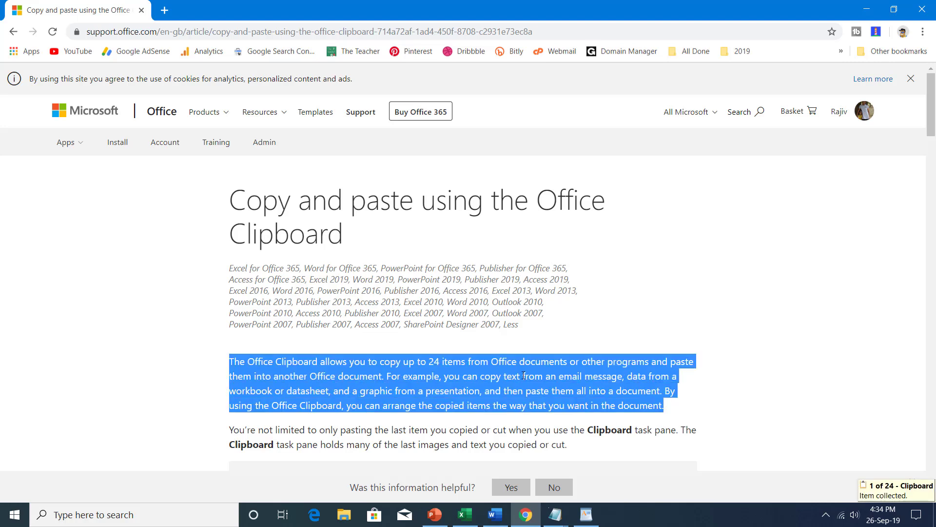
pyautogui.click(494, 514)
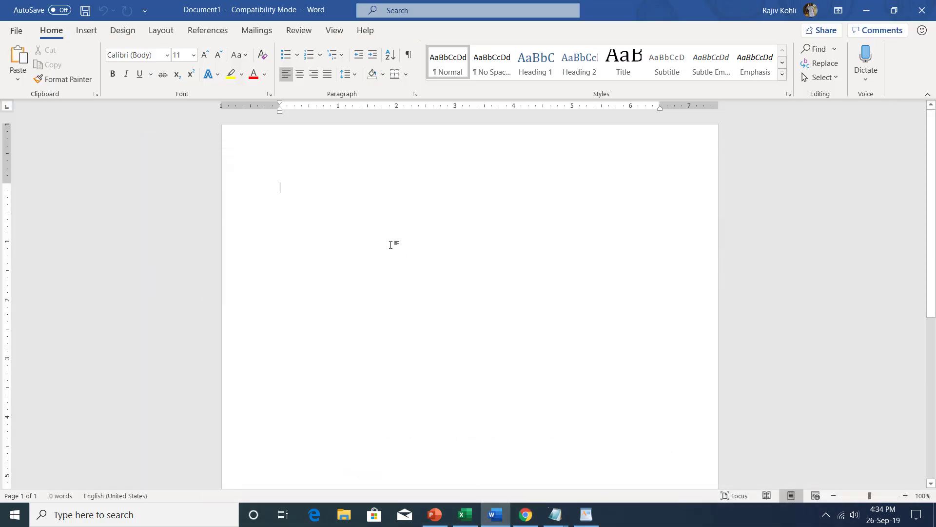
# - Paste the opening paragraph and copy its first phrase, through '24 items', to the clipboard
pyautogui.hotkey('ctrl', 'v')
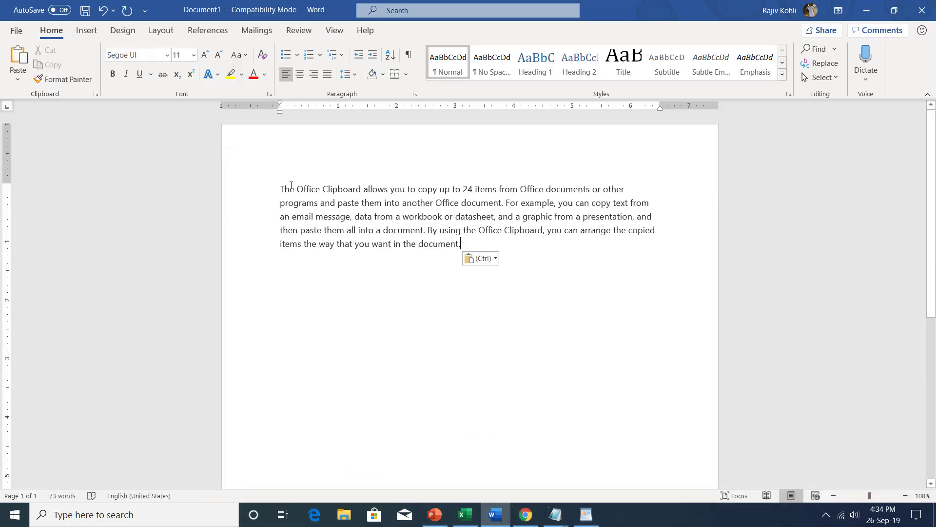
pyautogui.moveTo(282, 188); pyautogui.dragTo(497, 184)
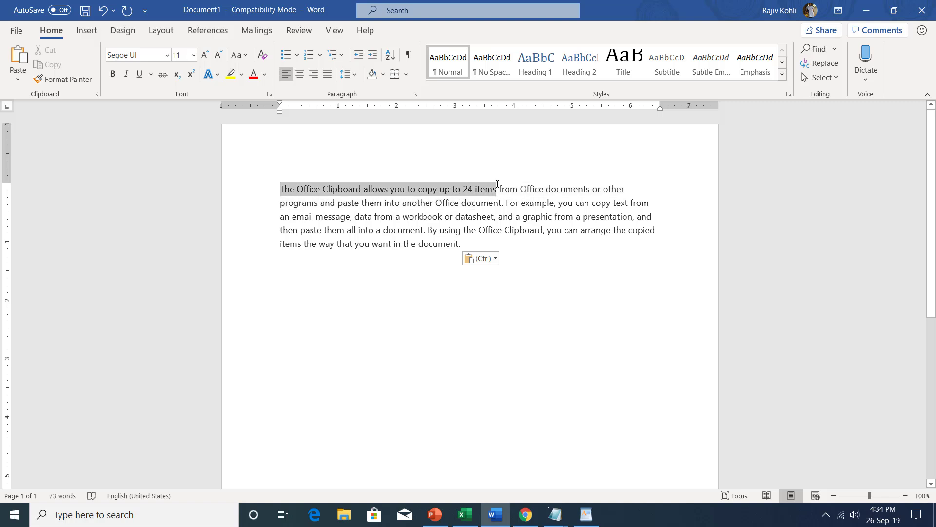
pyautogui.click(49, 64)
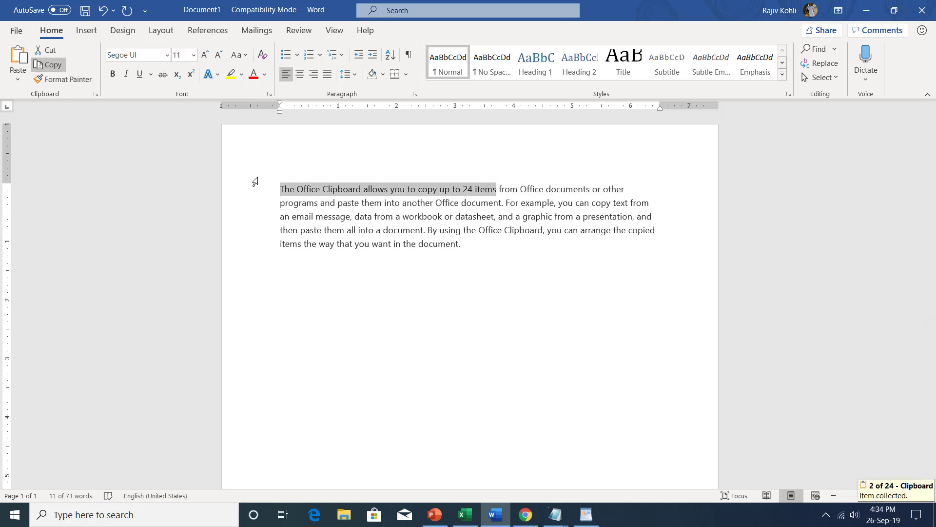
# - Copy the paragraph's last sentence and paste it below the paragraph
pyautogui.moveTo(427, 230)
pyautogui.mouseDown()
pyautogui.moveTo(652, 234)
pyautogui.moveTo(652, 247)
pyautogui.mouseUp()
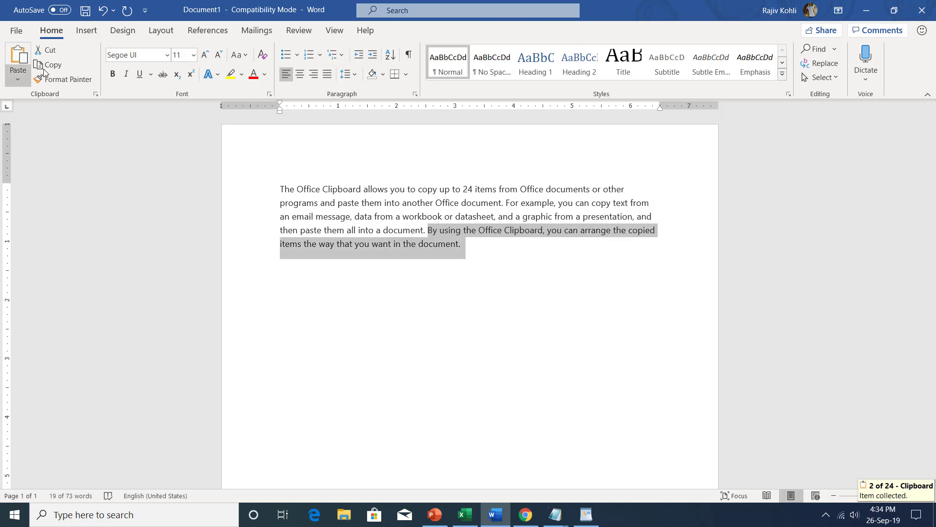
pyautogui.click(58, 67)
pyautogui.click(482, 246)
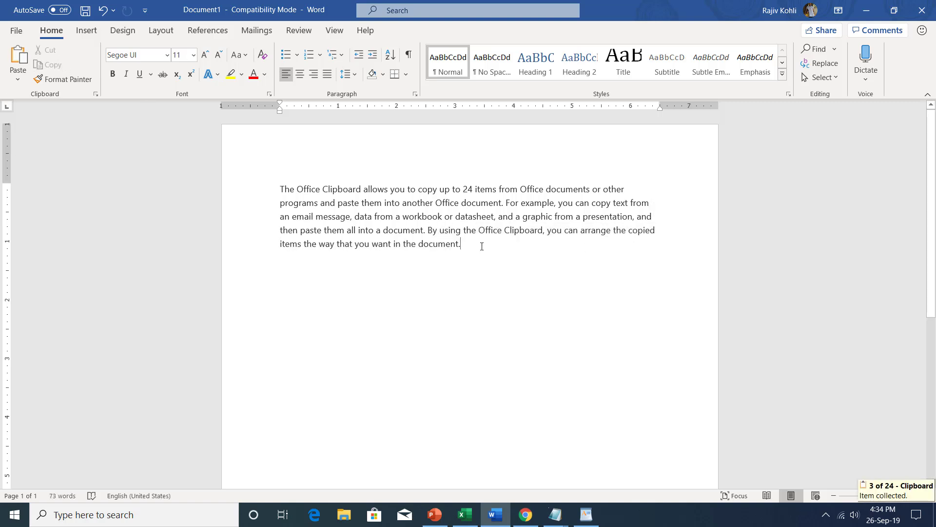
pyautogui.click(17, 55)
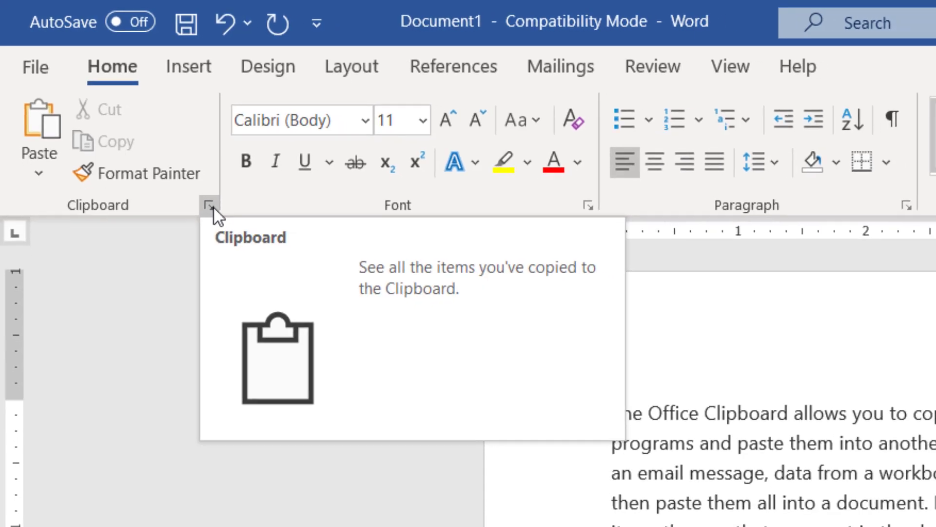
# - Paste the last sentence again, then paste the 'copy up to 24 items' item from the Clipboard pane
pyautogui.click(222, 216)
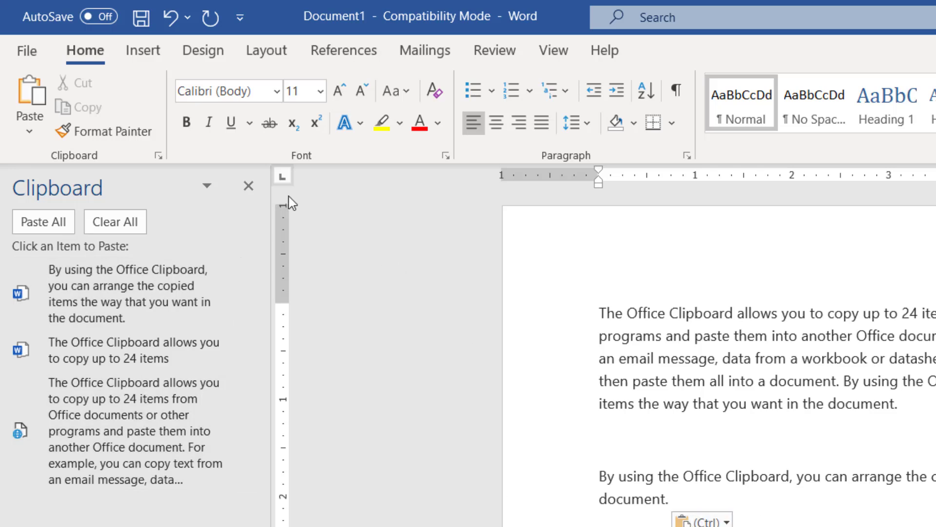
pyautogui.click(247, 187)
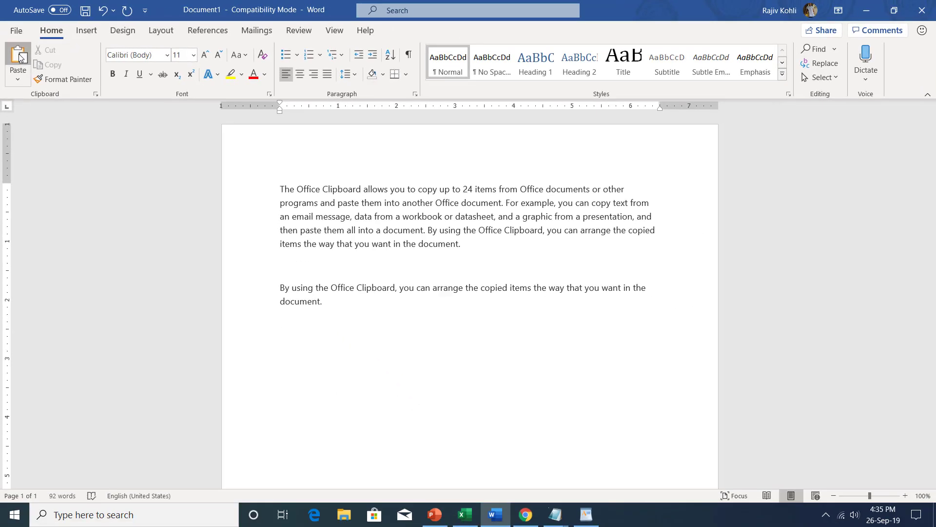
pyautogui.click(20, 56)
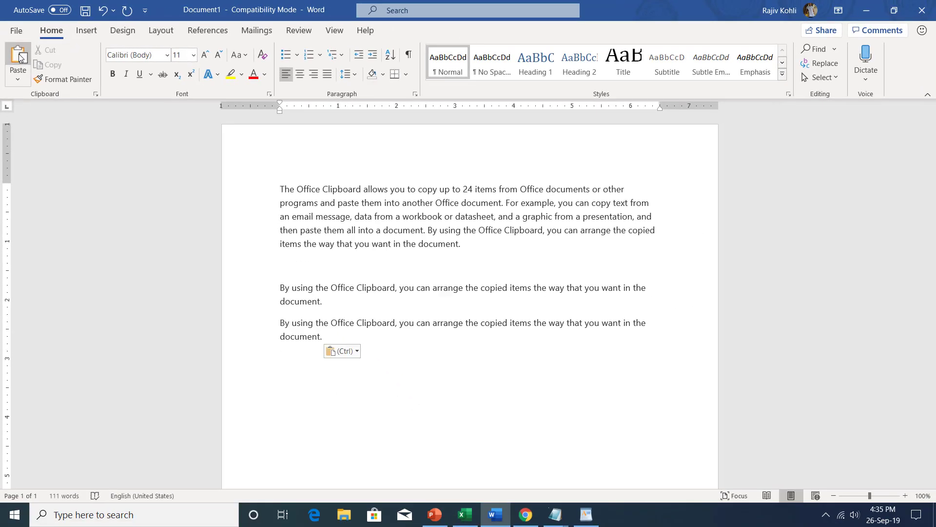
pyautogui.click(96, 96)
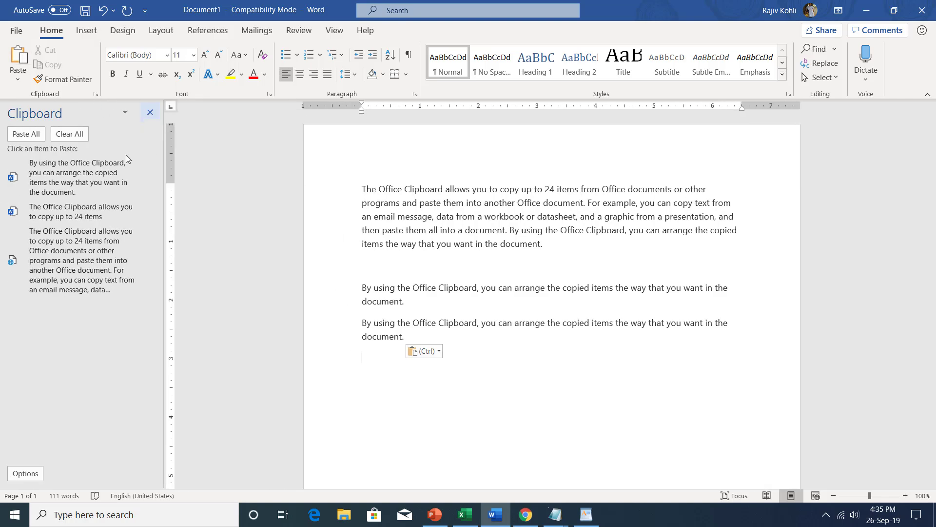
pyautogui.click(89, 214)
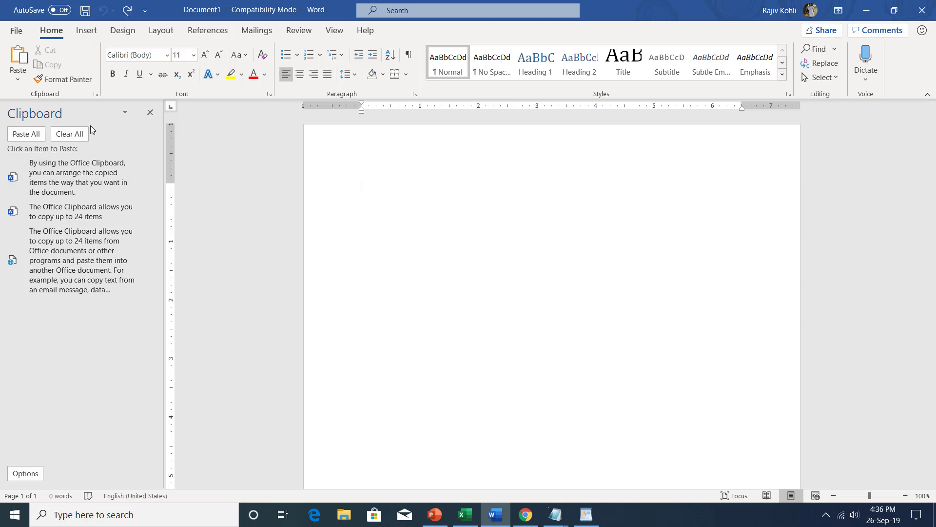
# - Reopen the Clipboard pane and use Paste All to insert all three collected items
pyautogui.click(151, 112)
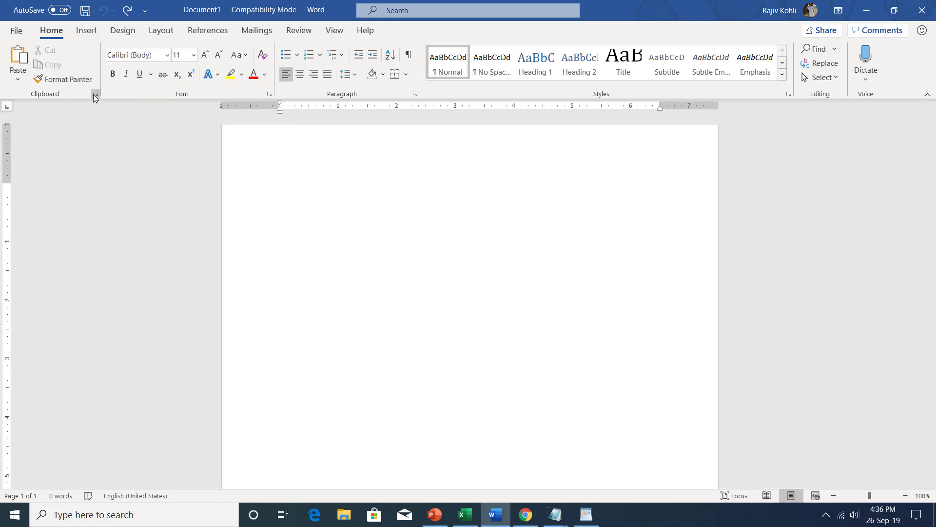
pyautogui.click(95, 95)
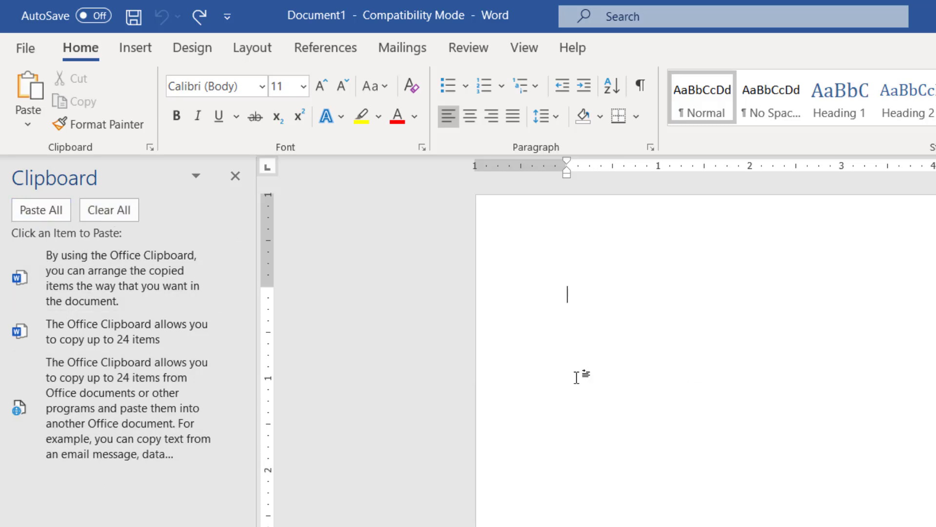
pyautogui.click(33, 209)
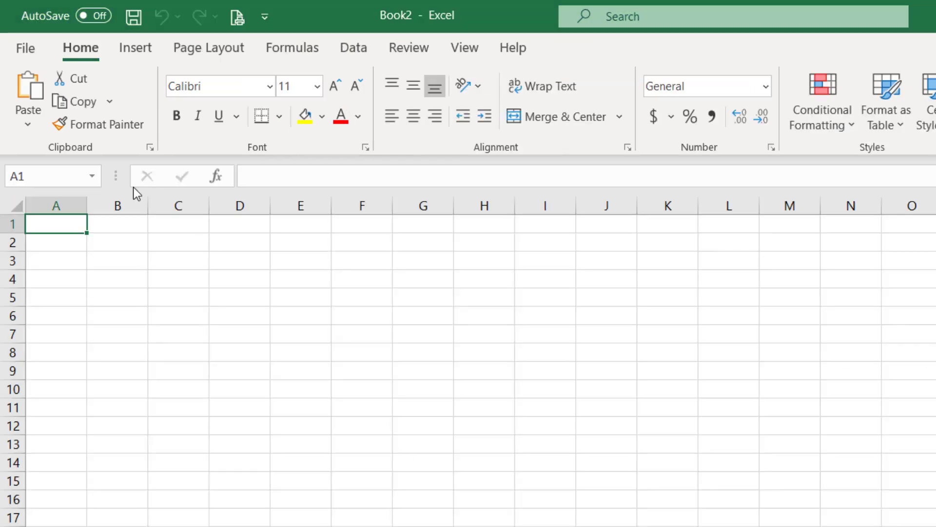
# - Show the Office Clipboard in Excel and PowerPoint, then delete all text in the Word document
pyautogui.click(150, 148)
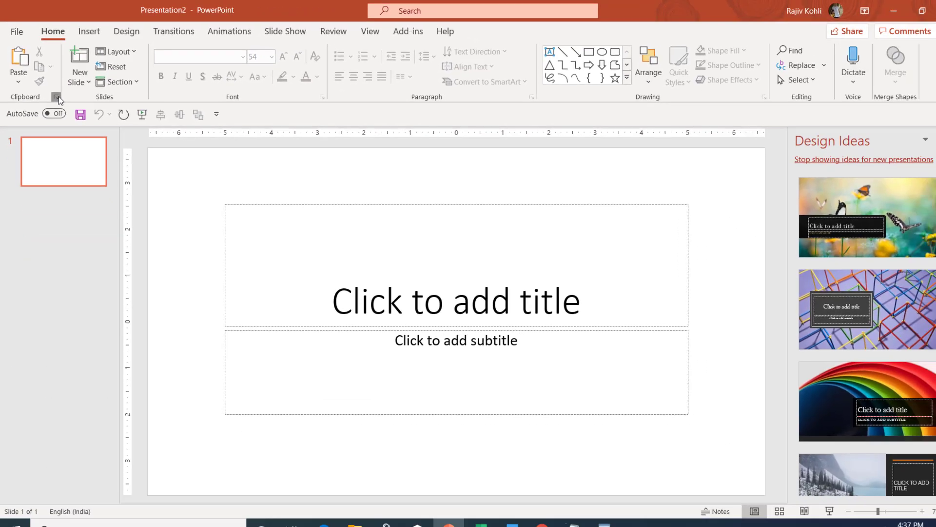
pyautogui.click(57, 96)
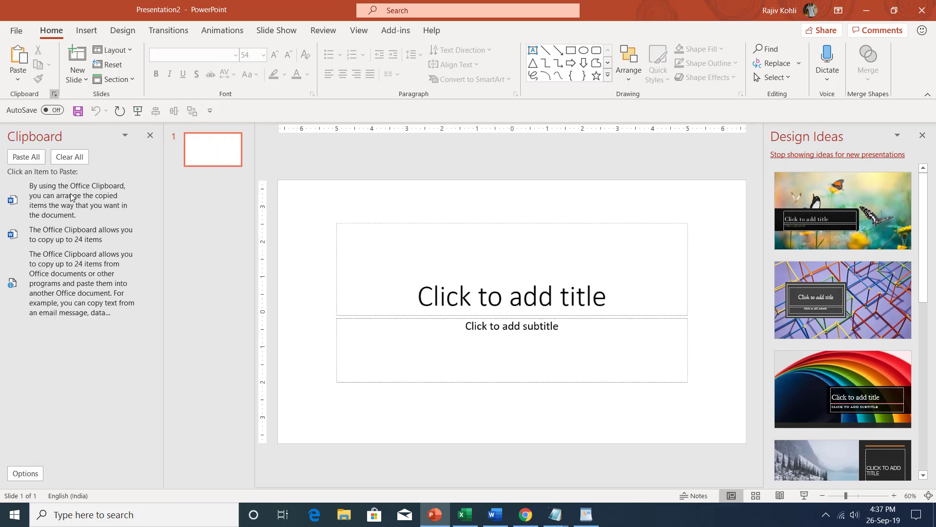
pyautogui.hotkey('ctrl', 'a')
pyautogui.press('Delete')
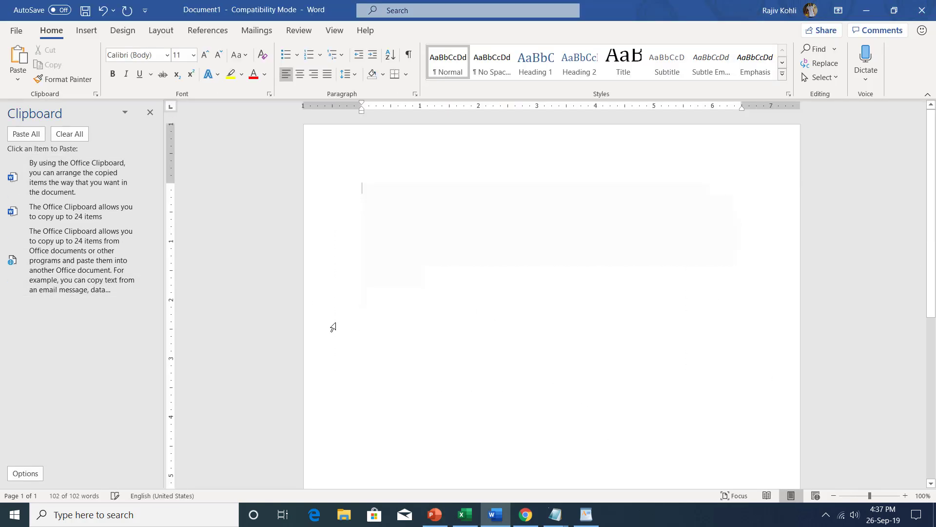
# - Delete the second clipboard item and dock the Clipboard pane at the right edge
pyautogui.click(150, 214)
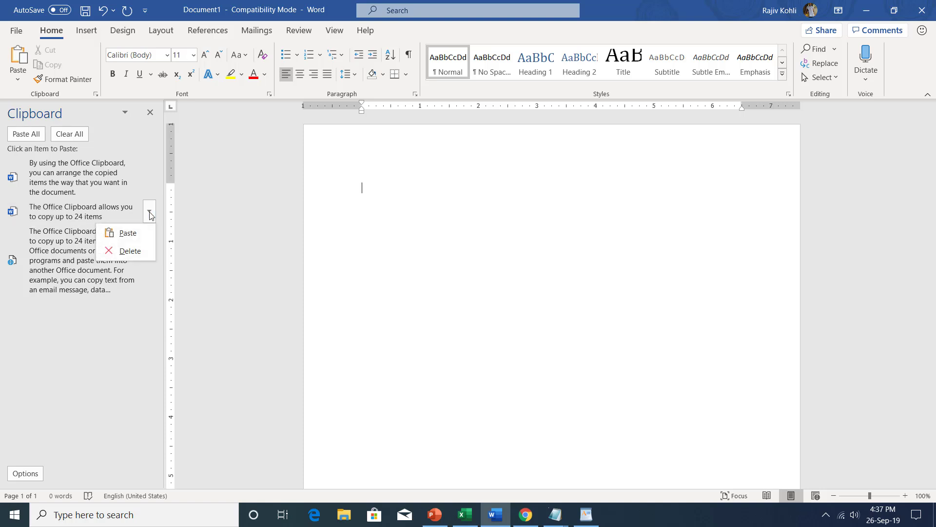
pyautogui.click(130, 251)
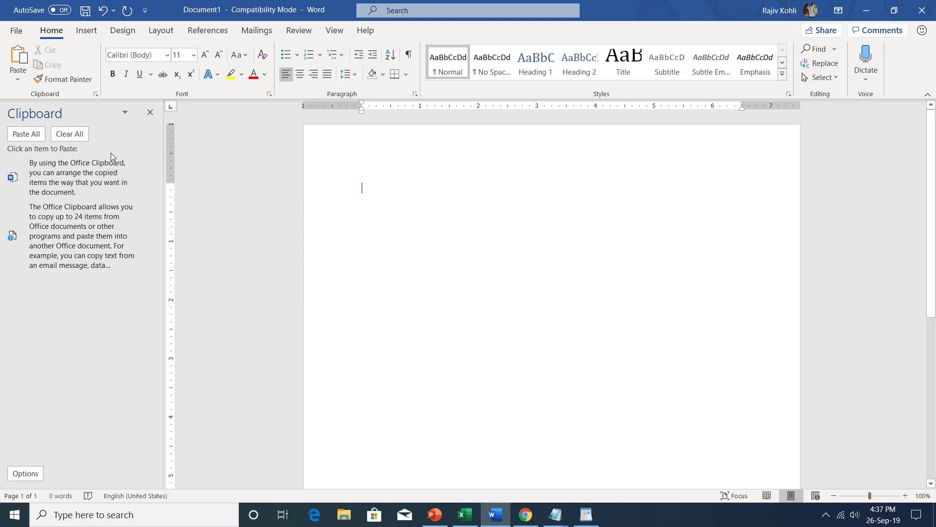
pyautogui.click(125, 112)
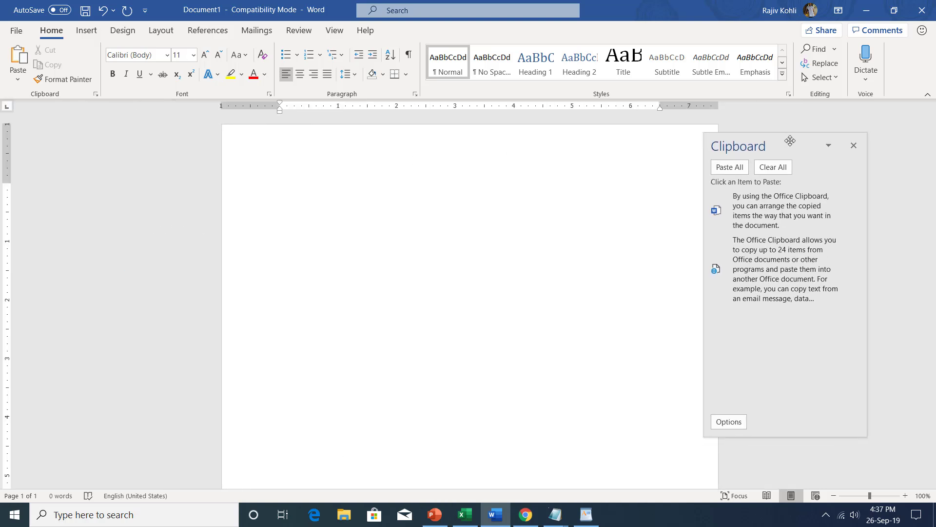
pyautogui.moveTo(82, 103); pyautogui.dragTo(933, 138)
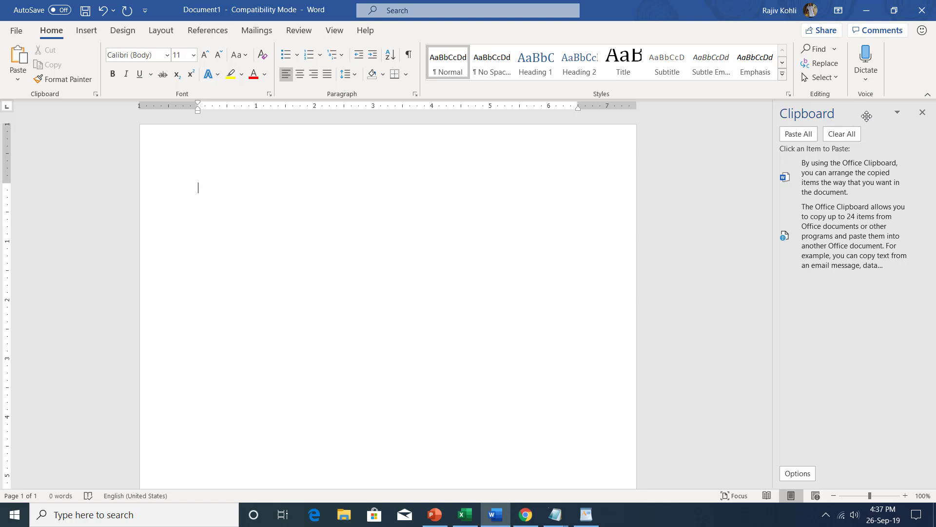
# - Move the Clipboard pane back and re-dock it on the left, then Clear All items
pyautogui.click(901, 113)
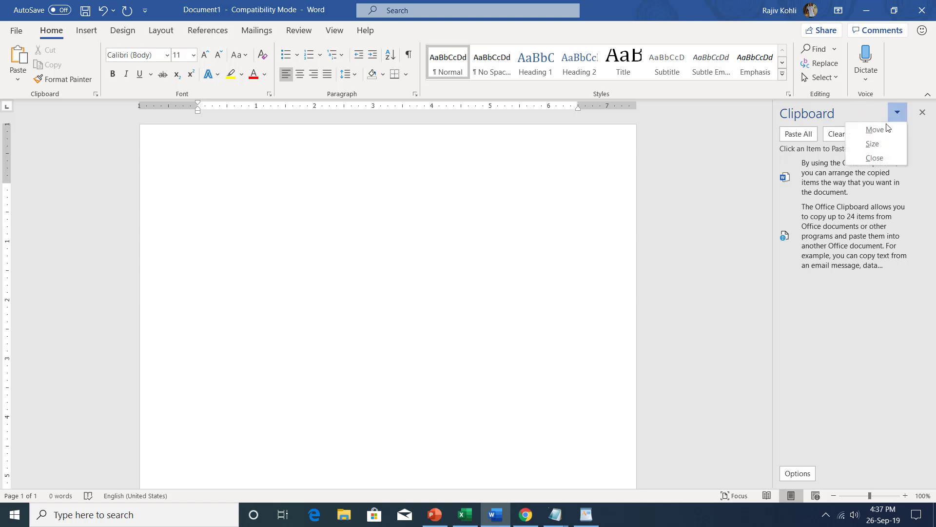
pyautogui.click(875, 130)
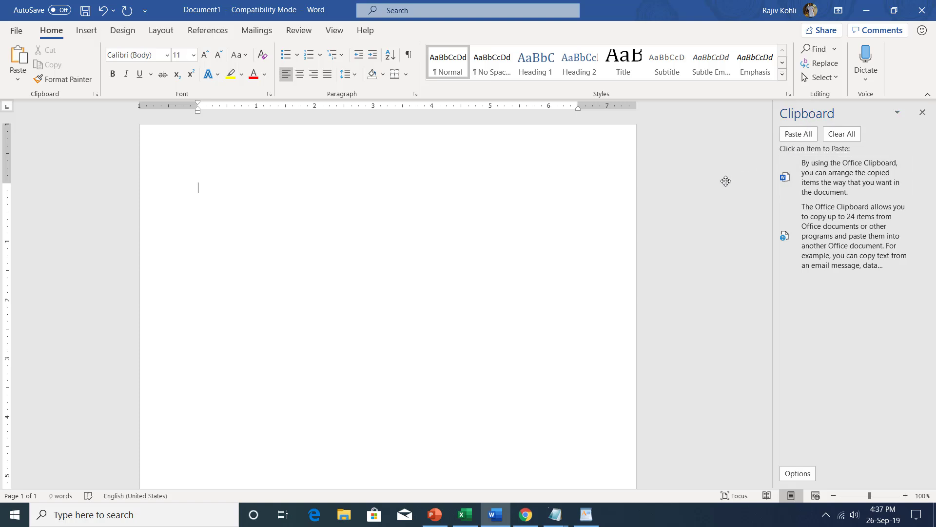
pyautogui.moveTo(809, 110); pyautogui.dragTo(145, 189)
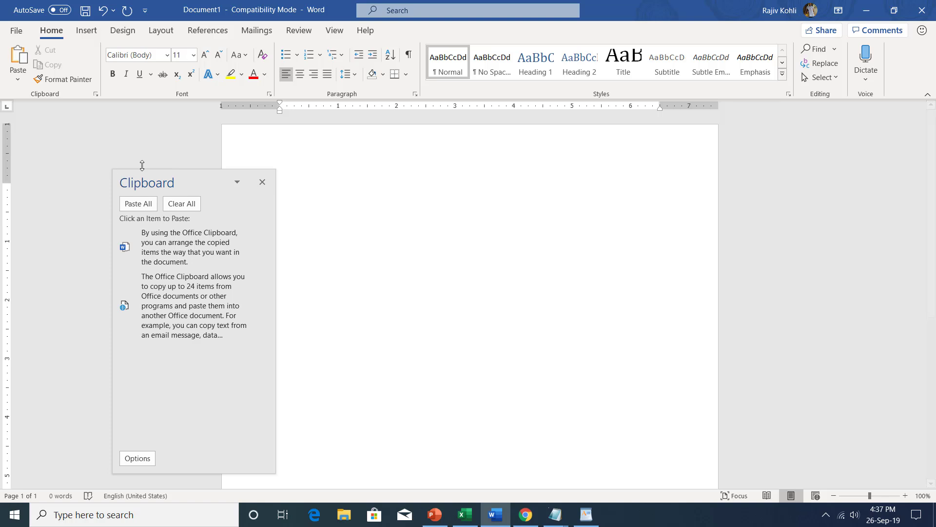
pyautogui.doubleClick(146, 183)
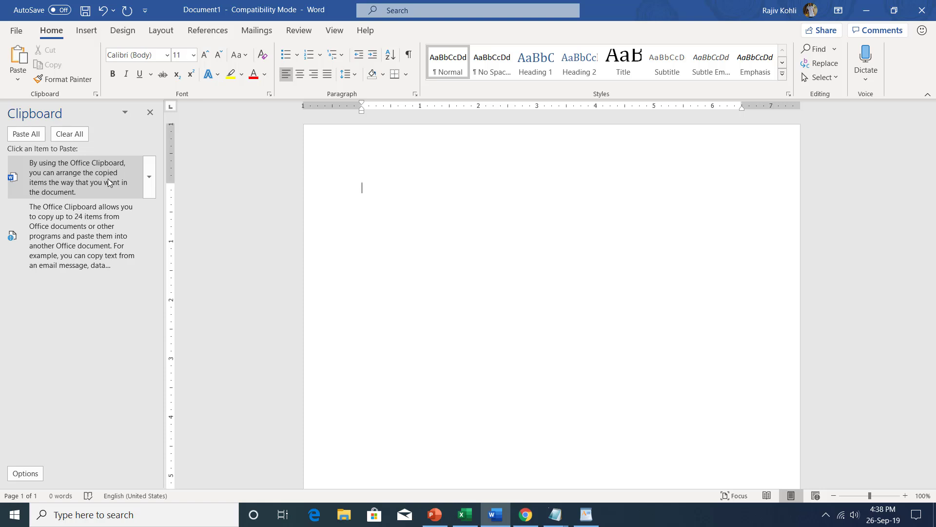
pyautogui.click(81, 136)
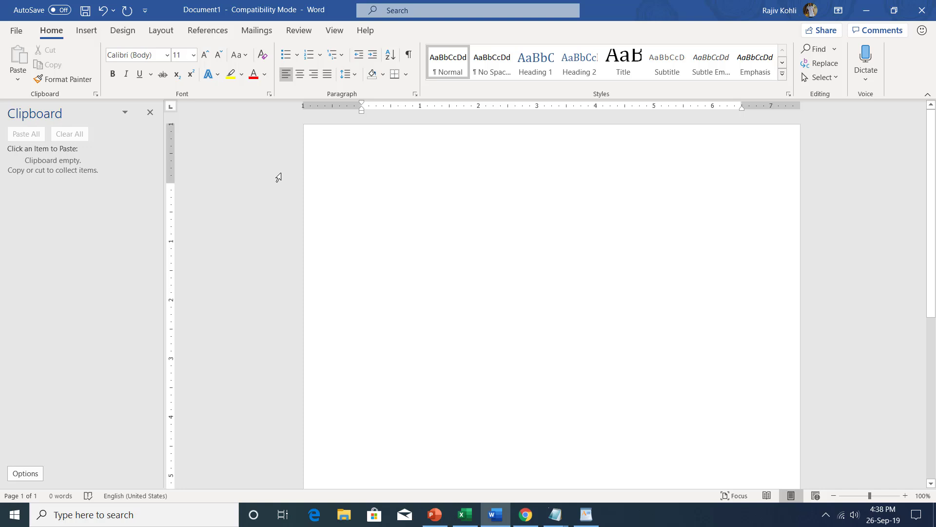
# - Insert the cartoon animals picture from the Animals category of Online Pictures
pyautogui.click(89, 30)
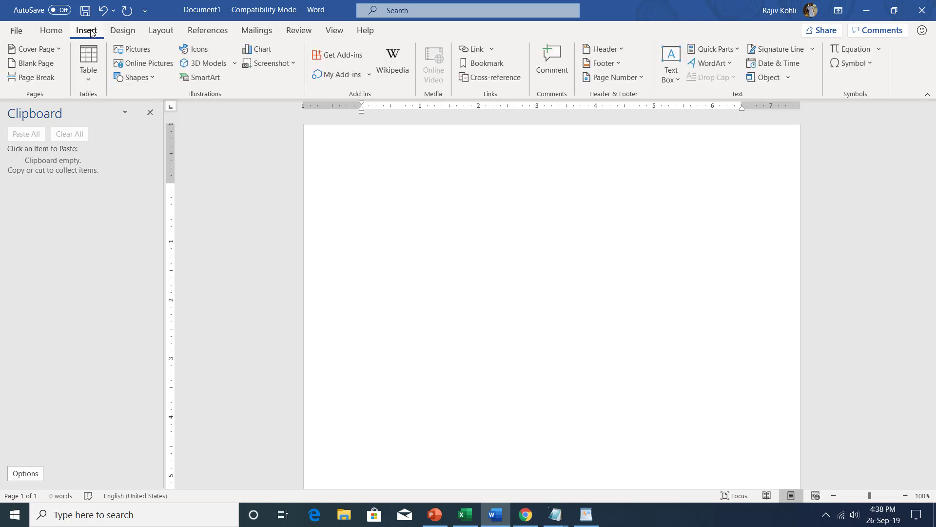
pyautogui.click(140, 69)
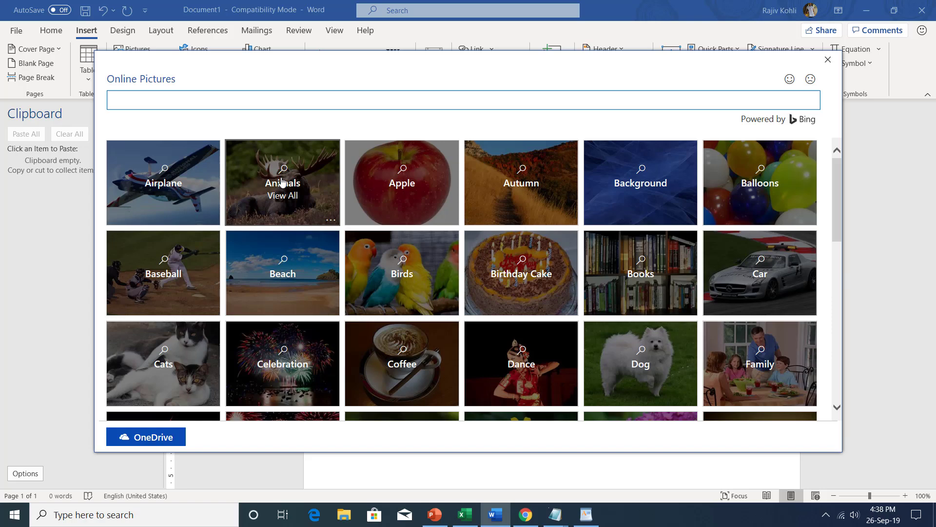
pyautogui.click(282, 184)
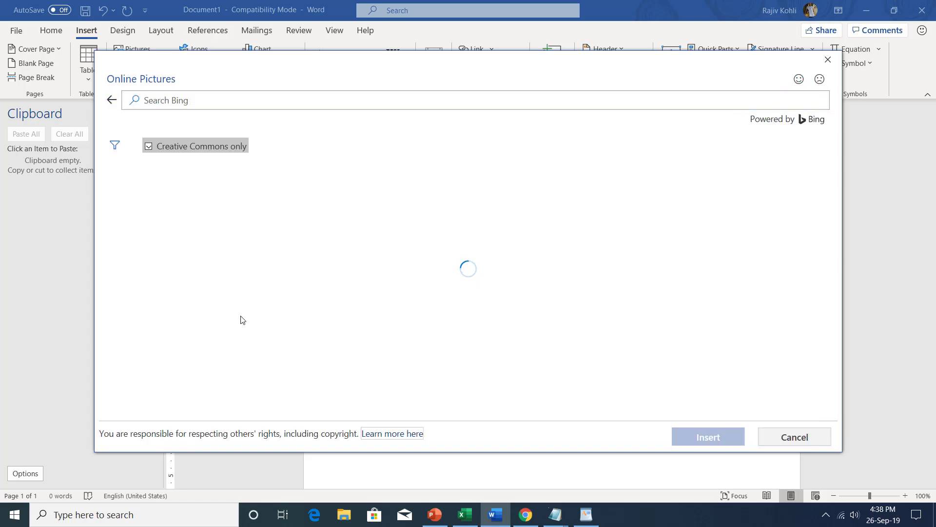
pyautogui.click(168, 389)
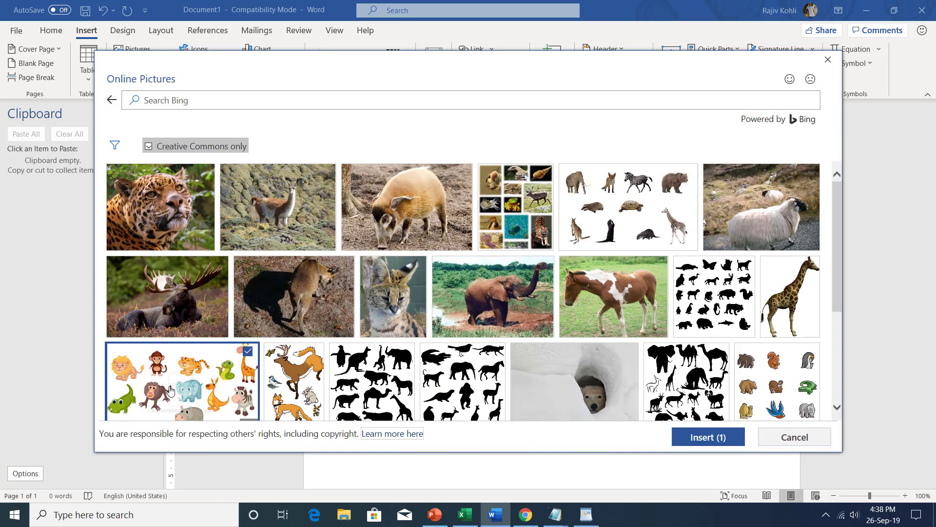
pyautogui.click(704, 437)
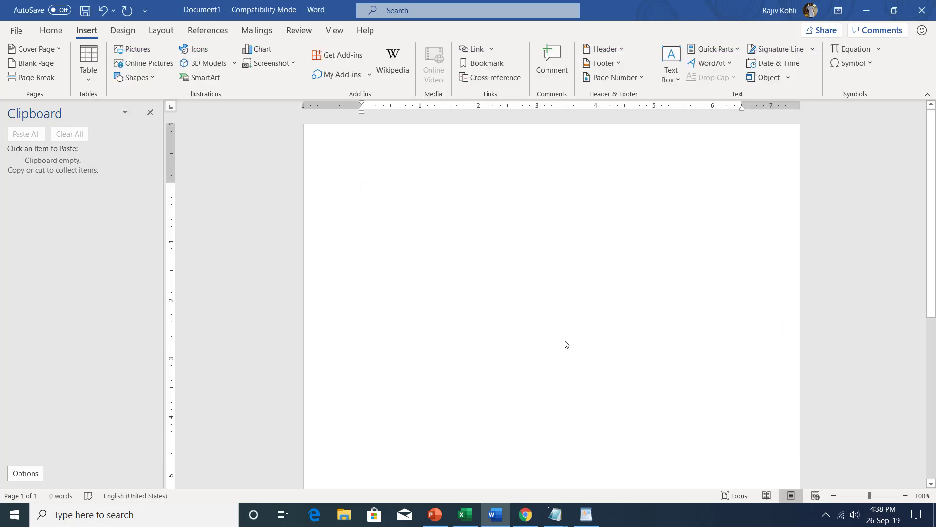
# - Insert the rainbow-striped apple picture from the Apple category of Online Pictures
pyautogui.click(86, 31)
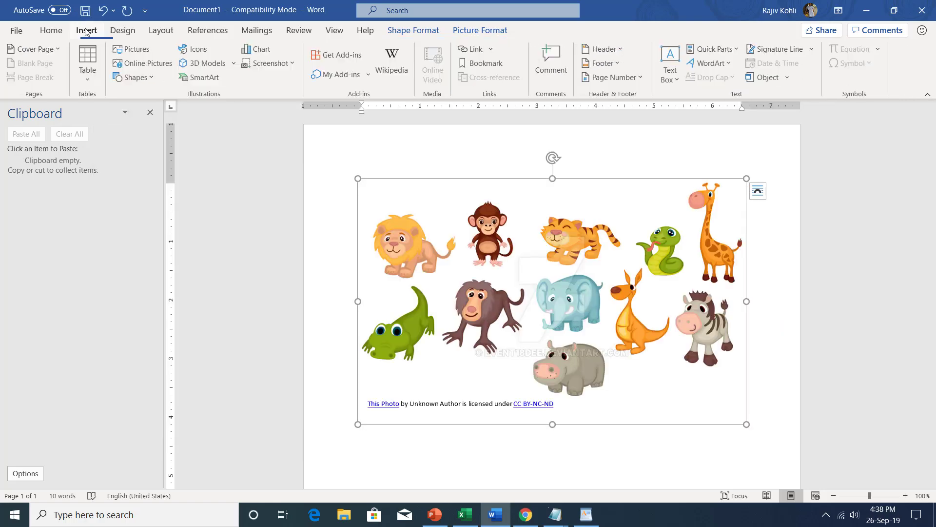
pyautogui.click(144, 63)
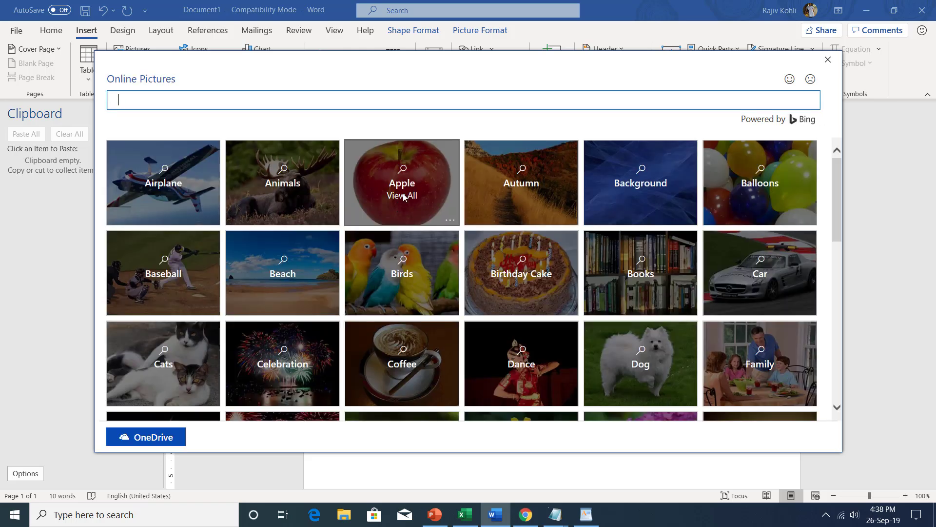
pyautogui.click(404, 197)
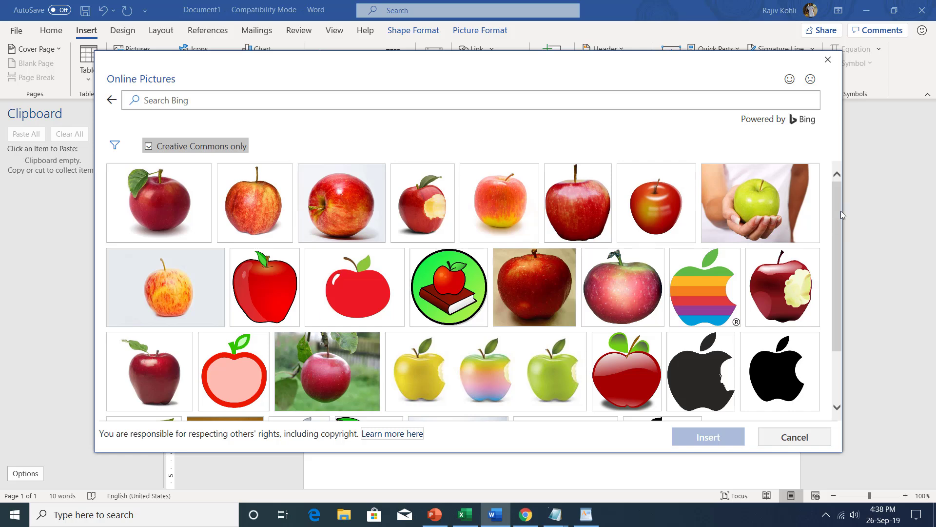
pyautogui.scroll(-2, 840, 214)
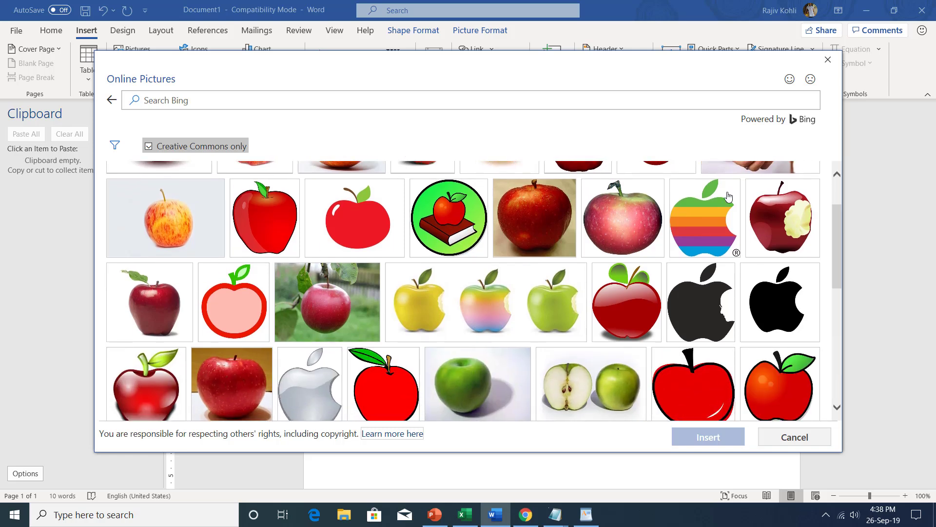
pyautogui.click(724, 201)
pyautogui.click(732, 437)
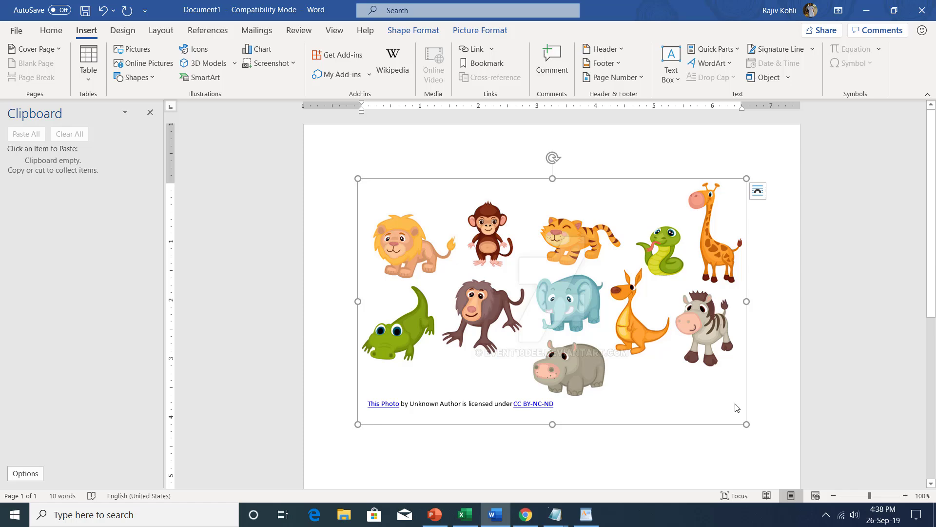
# - Shrink the rainbow apple picture to 2.63 by 2.24 inches
pyautogui.click(768, 228)
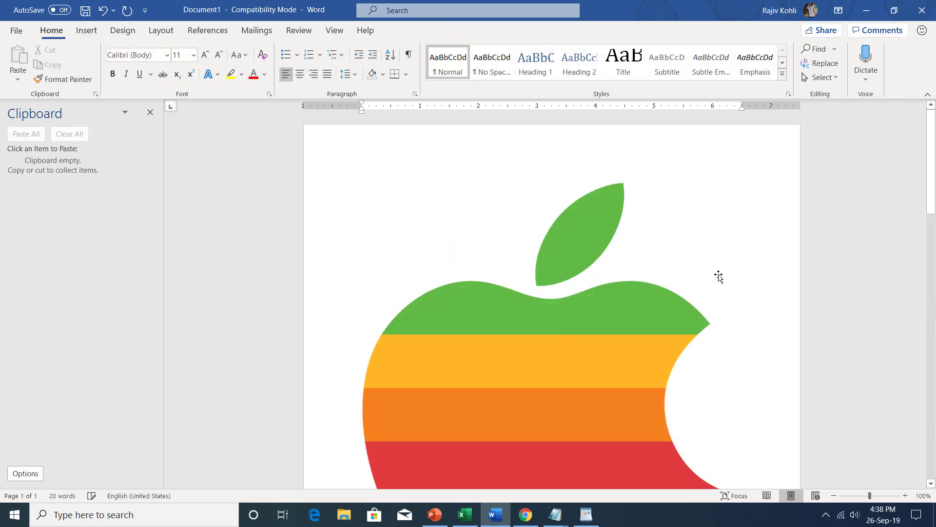
pyautogui.moveTo(930, 187)
pyautogui.mouseDown()
pyautogui.moveTo(930, 221)
pyautogui.moveTo(913, 138)
pyautogui.mouseUp()
pyautogui.click(502, 203)
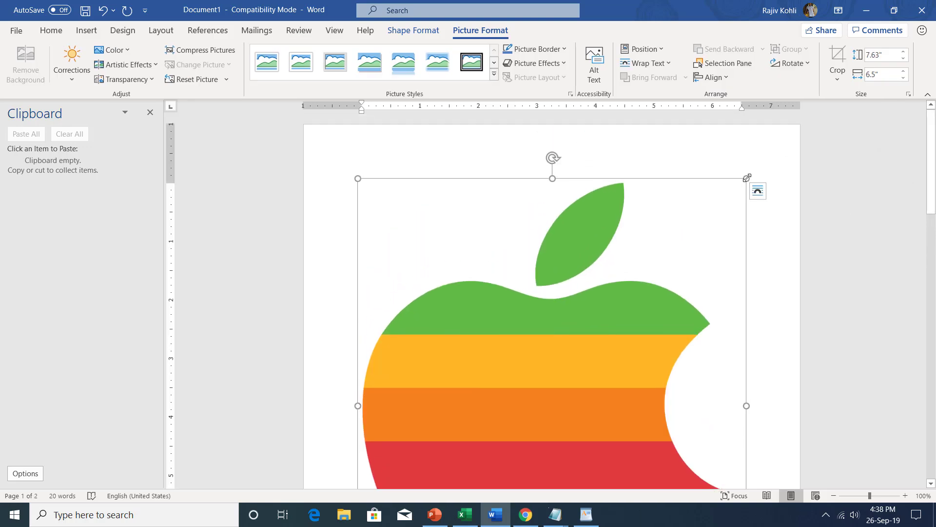
pyautogui.moveTo(747, 178); pyautogui.dragTo(573, 326)
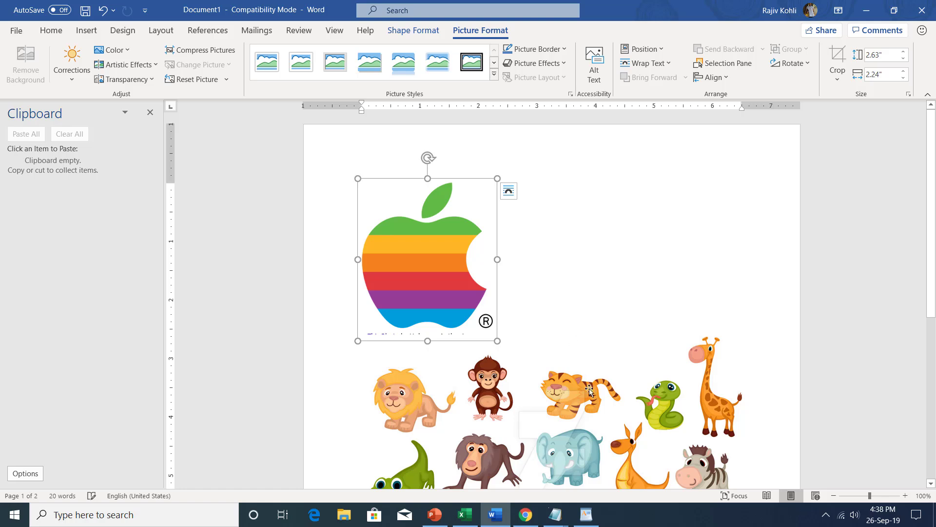
# - Shrink the animals picture to fit beside the apple, then try moving the apple
pyautogui.click(589, 390)
pyautogui.moveTo(746, 332); pyautogui.dragTo(620, 396)
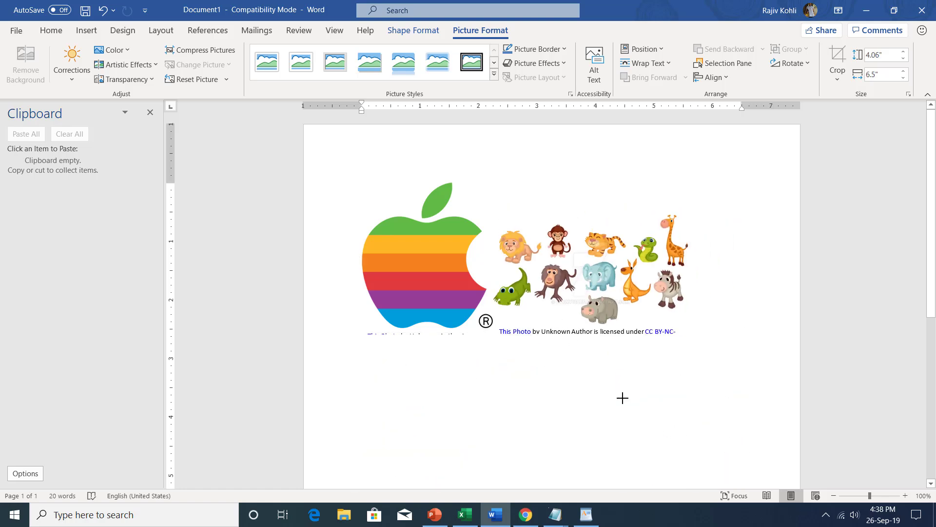
pyautogui.click(395, 249)
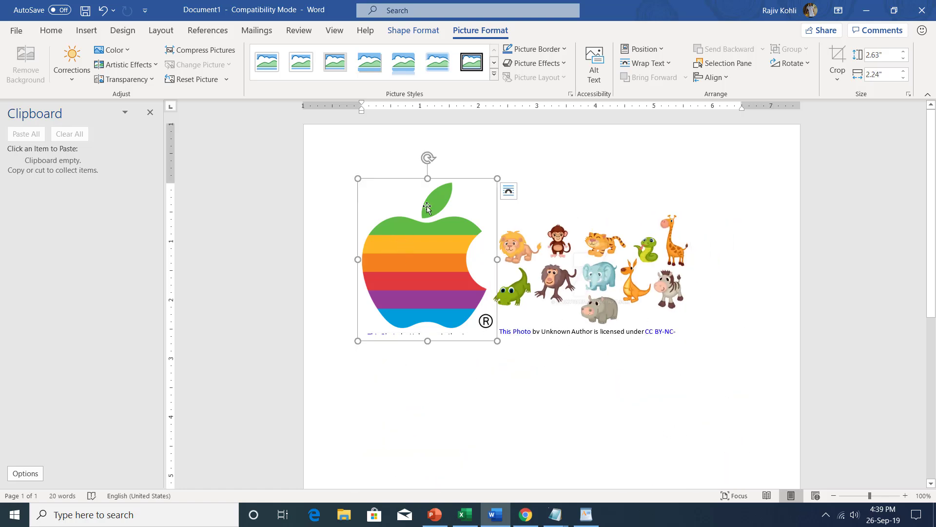
pyautogui.moveTo(397, 308)
pyautogui.mouseDown()
pyautogui.moveTo(541, 398)
pyautogui.moveTo(433, 266)
pyautogui.mouseUp()
# - Give the apple picture Square wrapping and move it below and right of the animals
pyautogui.click(654, 63)
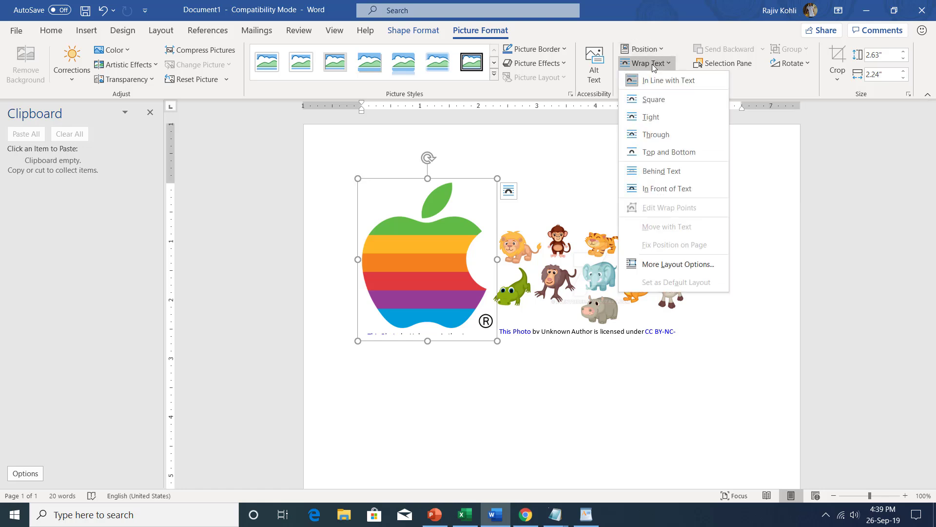
pyautogui.click(654, 99)
pyautogui.moveTo(427, 222); pyautogui.dragTo(674, 362)
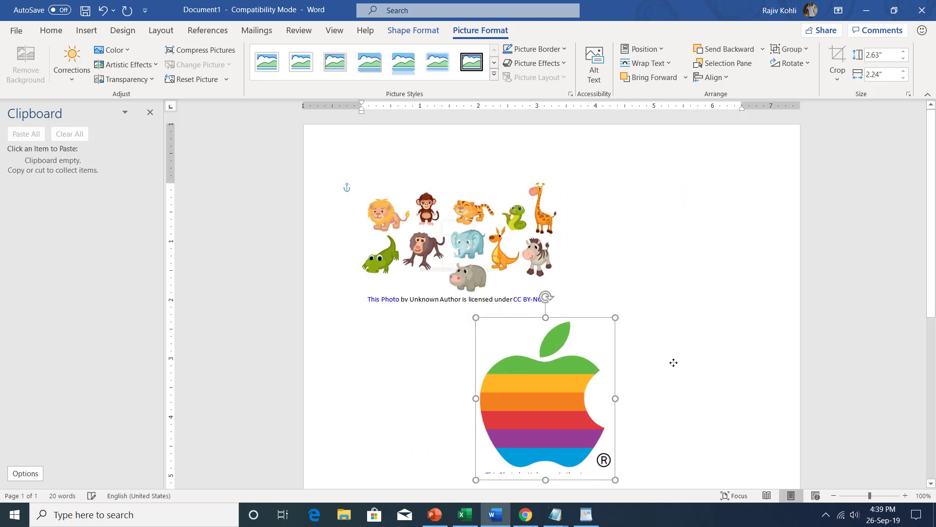
# - Give the animals picture Square text wrapping, then deselect both pictures
pyautogui.click(447, 198)
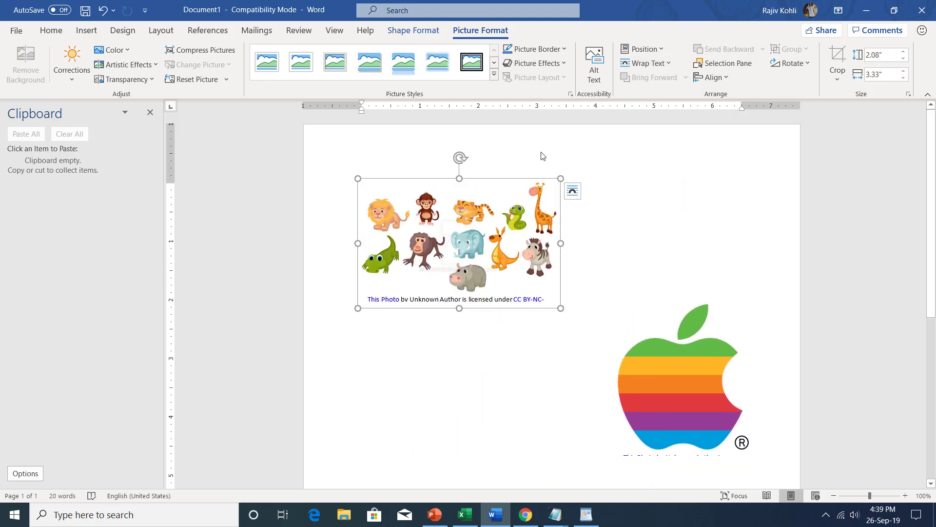
pyautogui.click(646, 63)
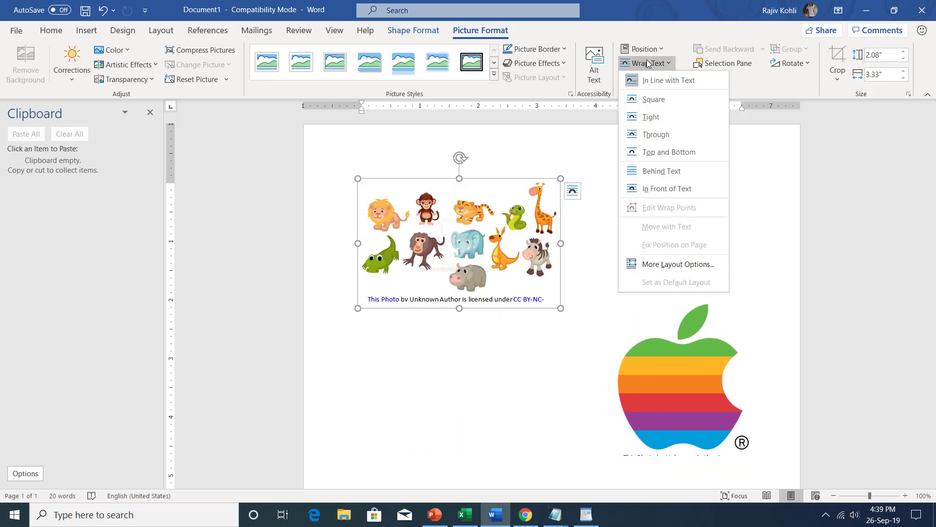
pyautogui.click(644, 100)
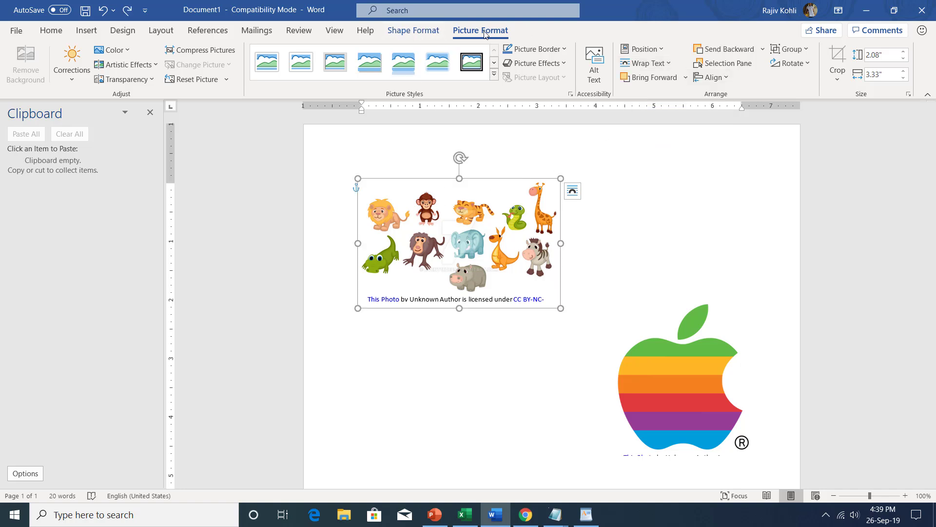
pyautogui.click(681, 361)
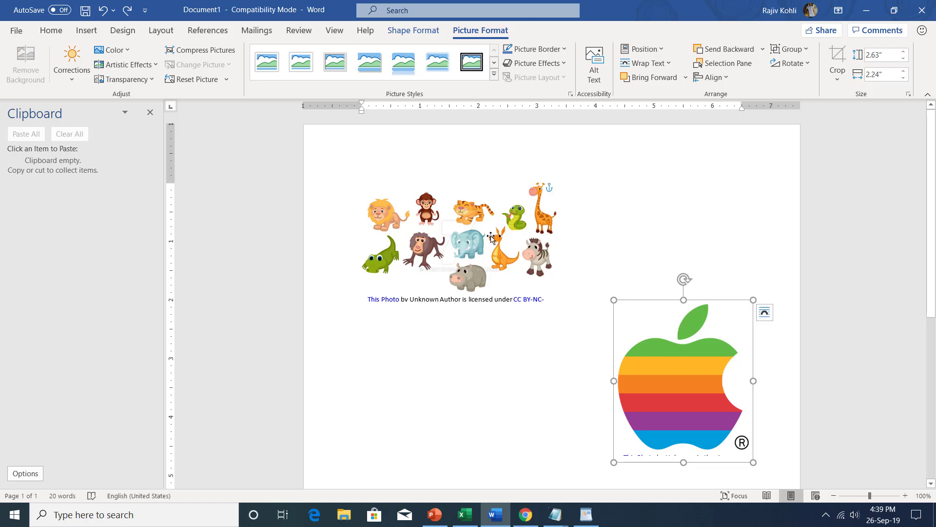
pyautogui.click(536, 220)
pyautogui.click(667, 198)
# - Insert Screenshot (35) from the Pictures\Screenshots folder
pyautogui.click(85, 32)
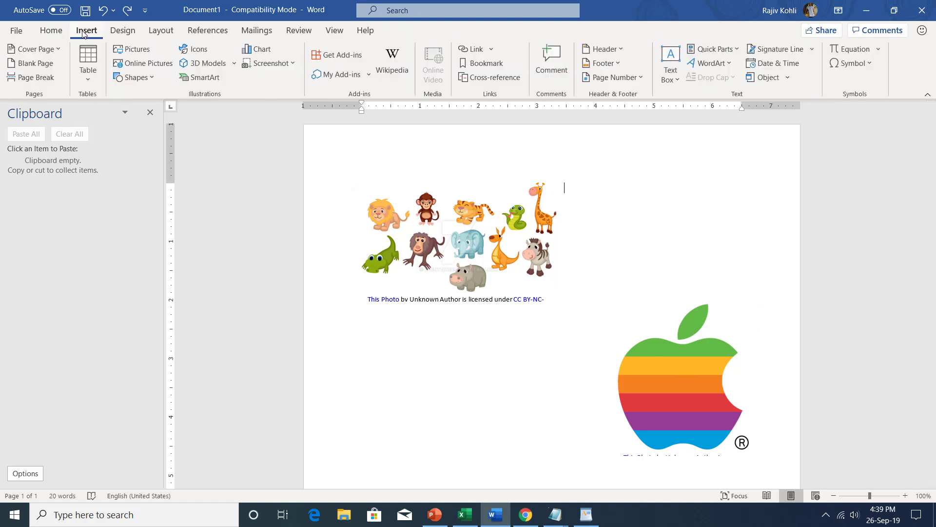
pyautogui.click(127, 49)
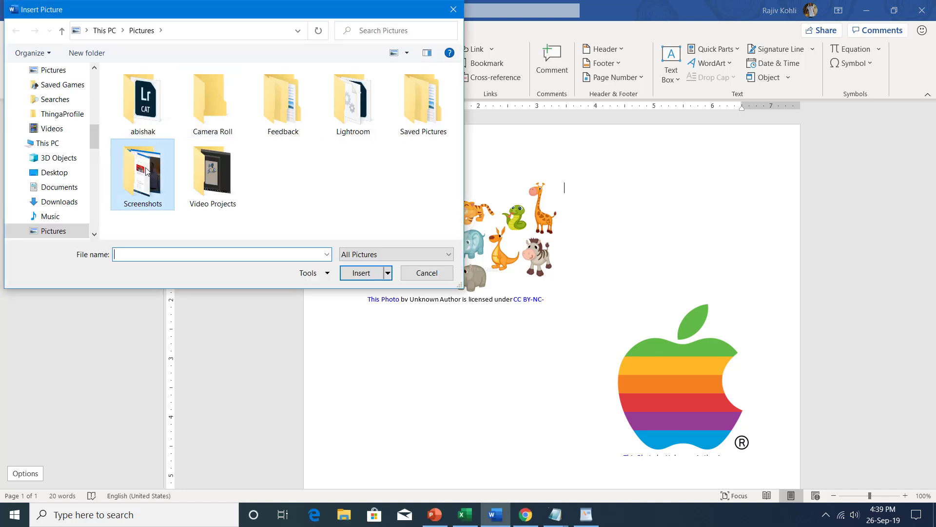
pyautogui.doubleClick(148, 174)
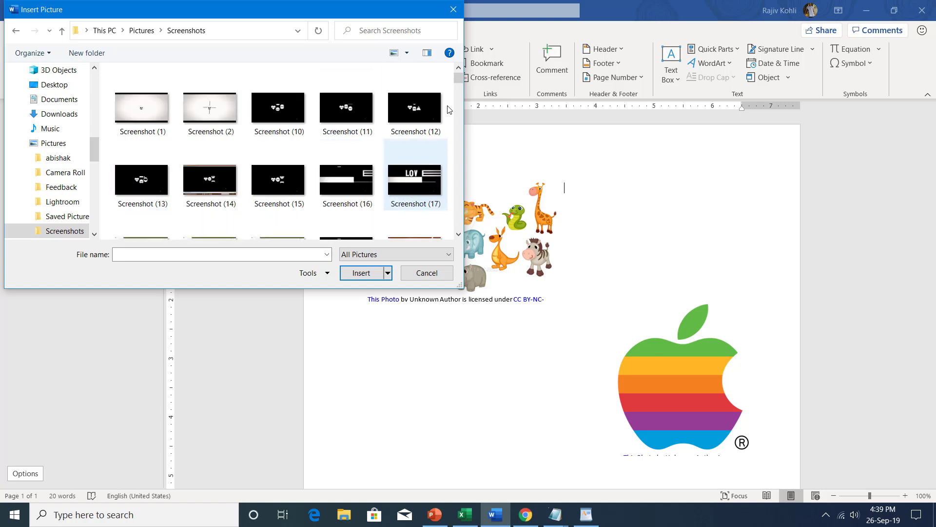
pyautogui.scroll(-10, 430, 118)
pyautogui.scroll(-3, 419, 122)
pyautogui.click(409, 127)
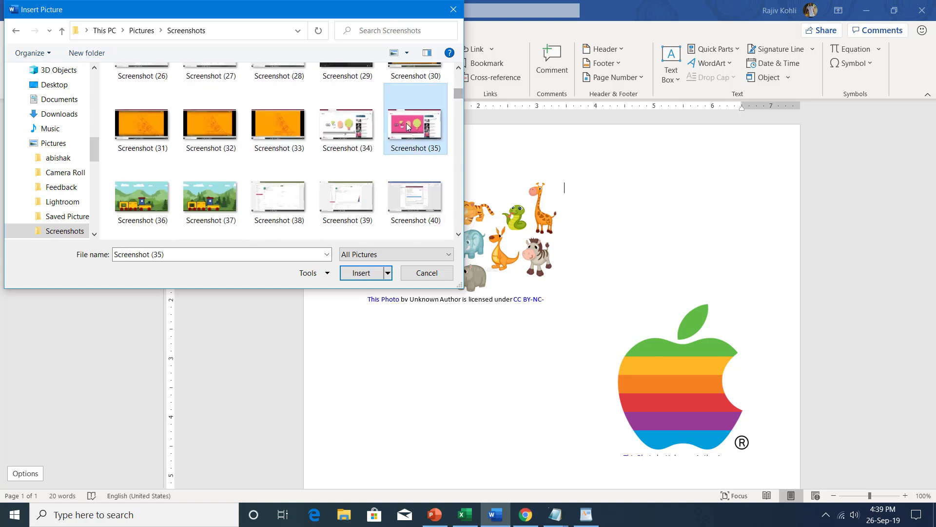
pyautogui.click(361, 272)
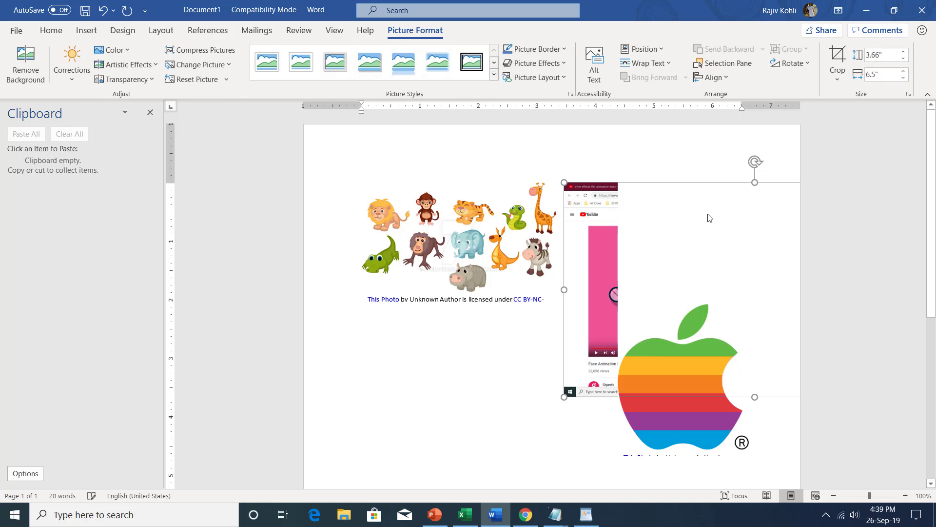
# - Shrink the screenshot, set its text wrapping, and move it below the animals picture
pyautogui.moveTo(563, 181); pyautogui.dragTo(818, 219)
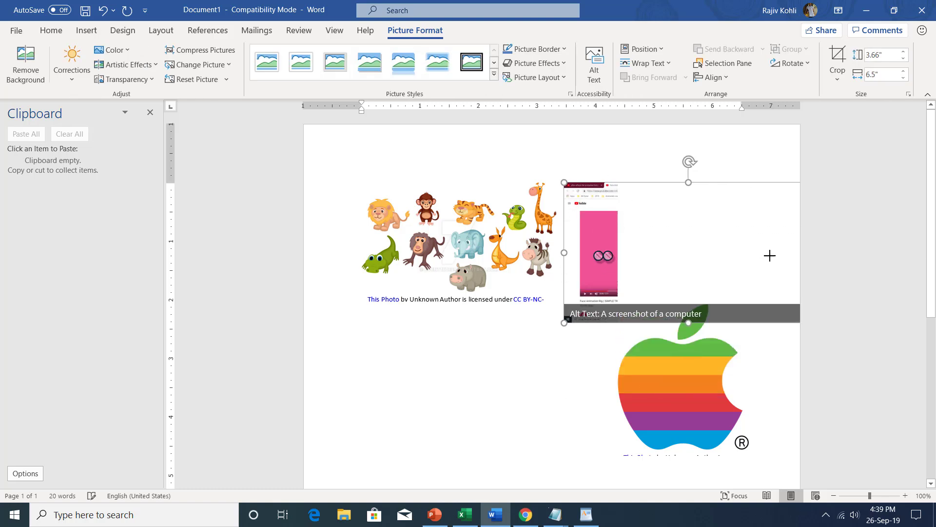
pyautogui.click(648, 63)
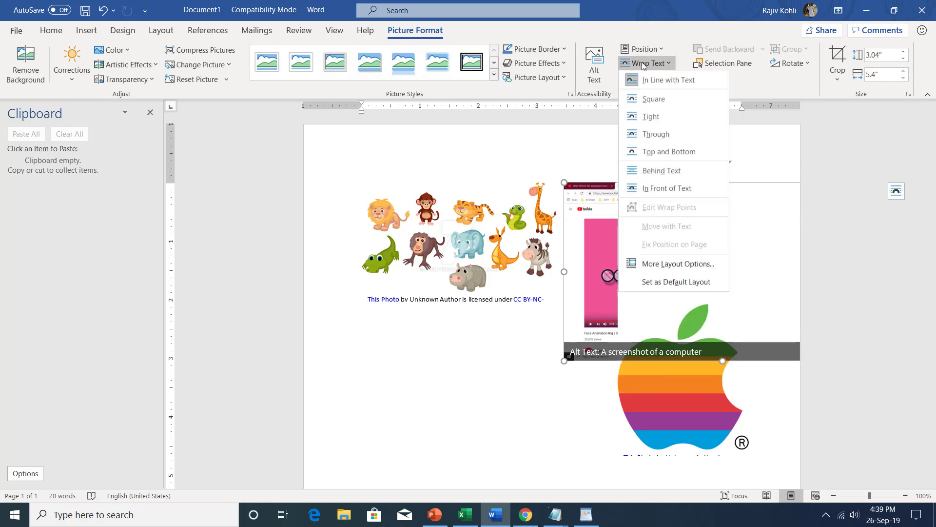
pyautogui.click(649, 100)
pyautogui.moveTo(771, 193)
pyautogui.mouseDown()
pyautogui.moveTo(623, 285)
pyautogui.moveTo(498, 307)
pyautogui.mouseUp()
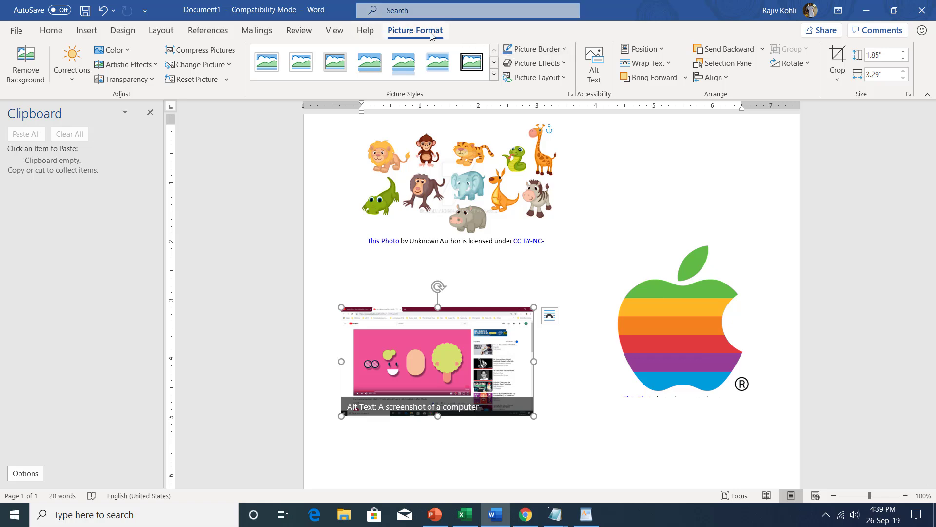
# - Copy the screenshot, animals and apple pictures onto the Office Clipboard
pyautogui.press('Tab')
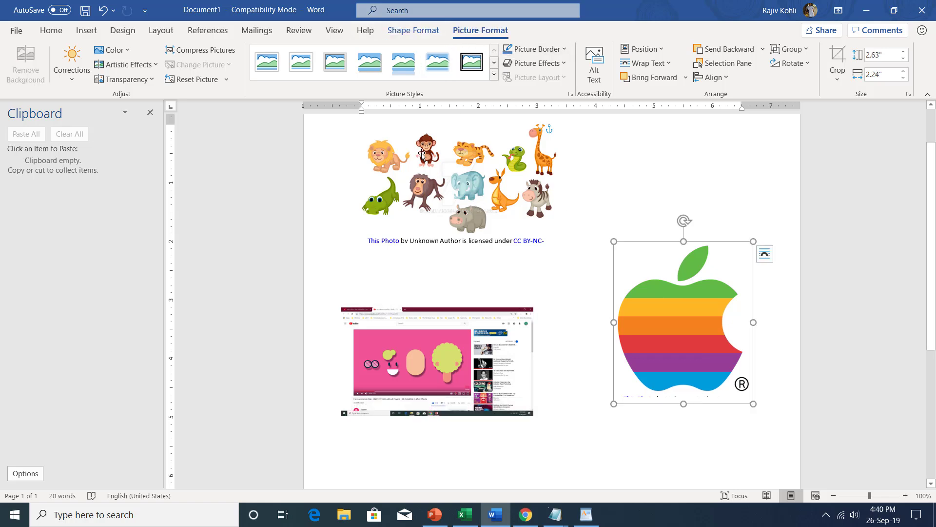
pyautogui.click(424, 158)
pyautogui.click(691, 307)
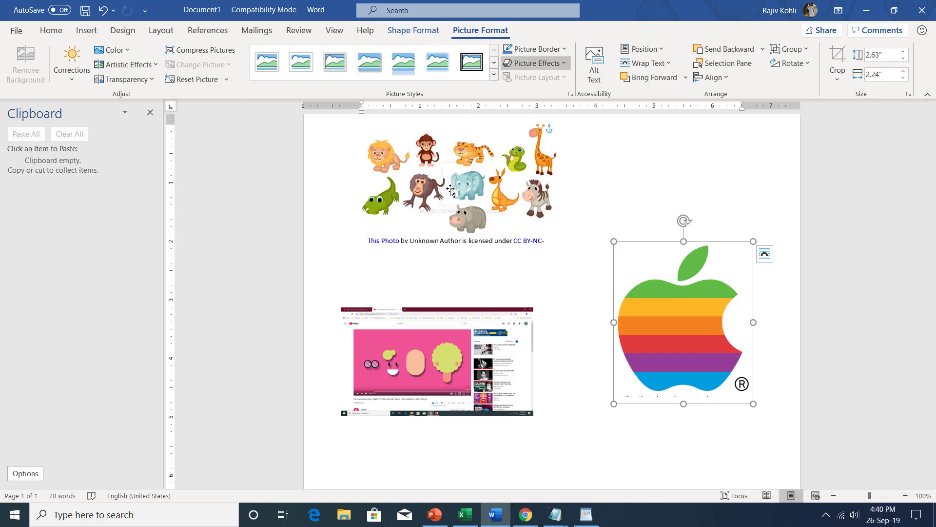
pyautogui.click(431, 345)
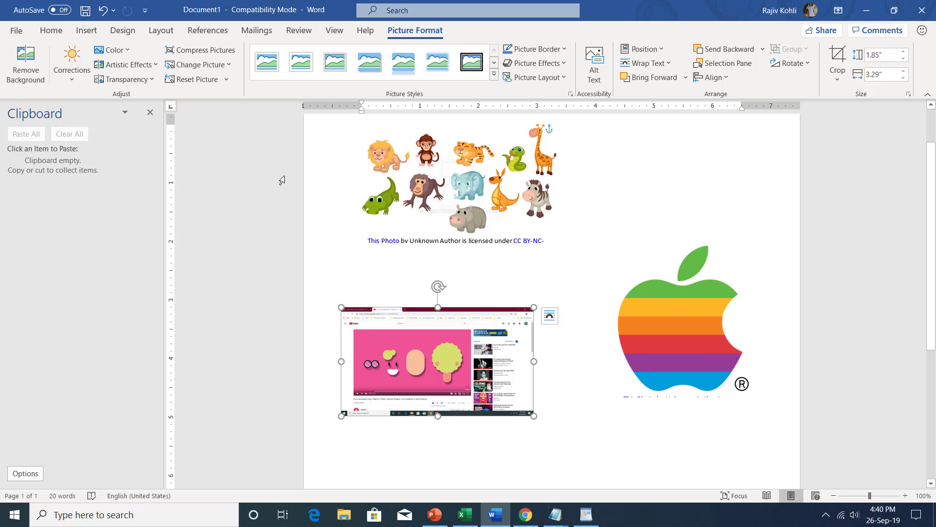
pyautogui.click(53, 30)
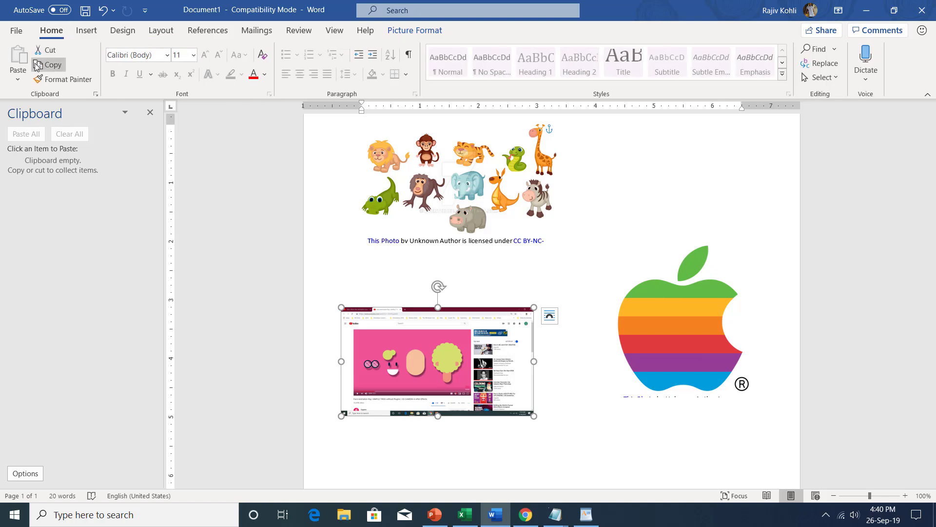
pyautogui.click(46, 65)
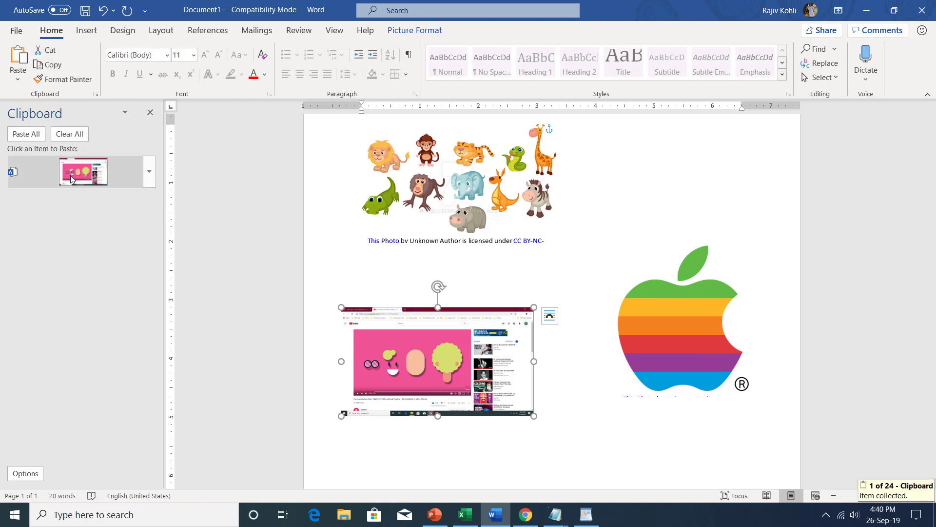
pyautogui.click(454, 188)
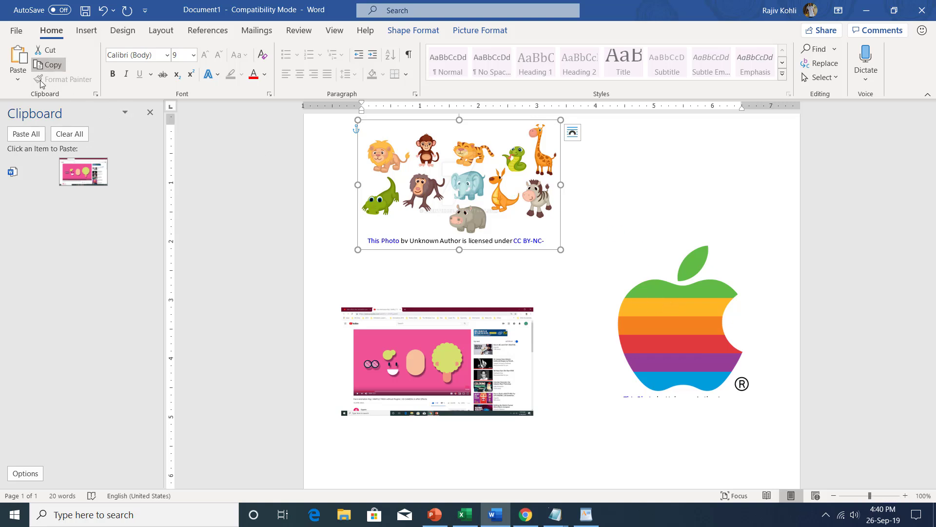
pyautogui.click(48, 67)
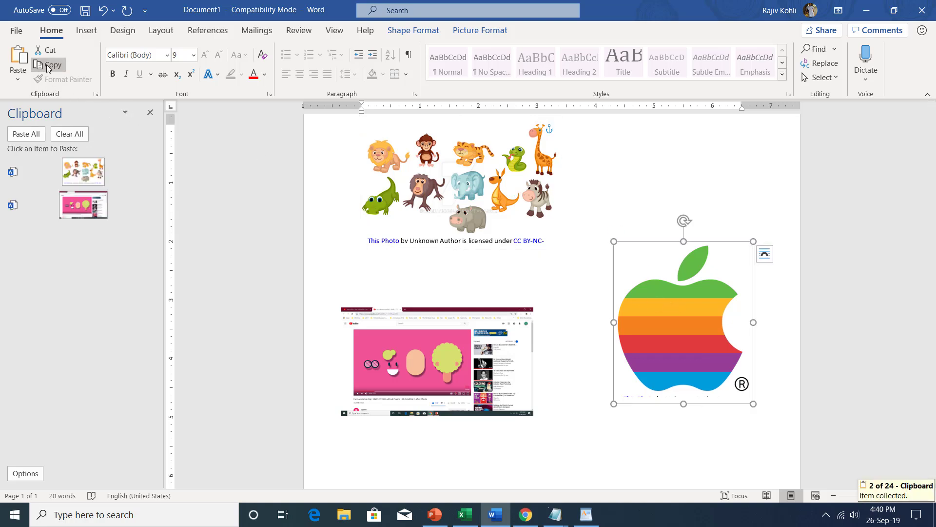
pyautogui.click(48, 67)
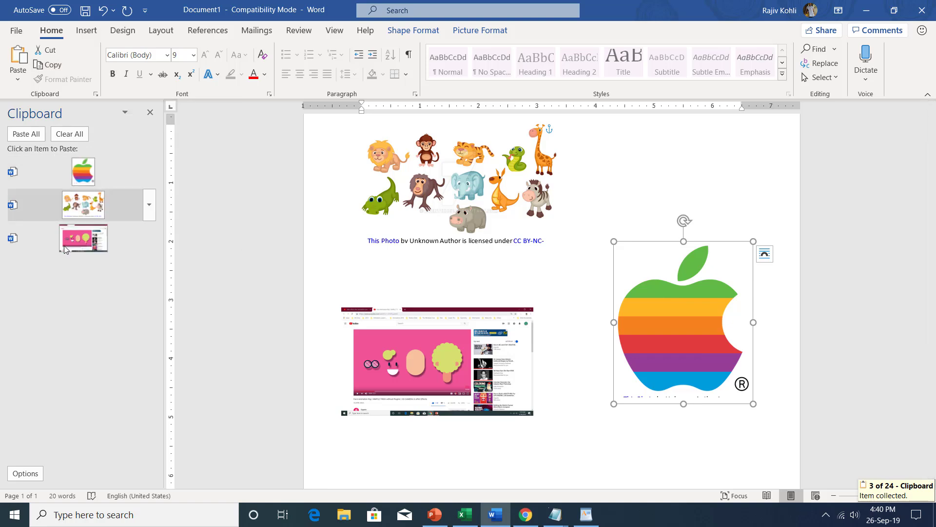
# - Delete the animals, apple and screenshot pictures from the document
pyautogui.click(456, 185)
pyautogui.press('Delete')
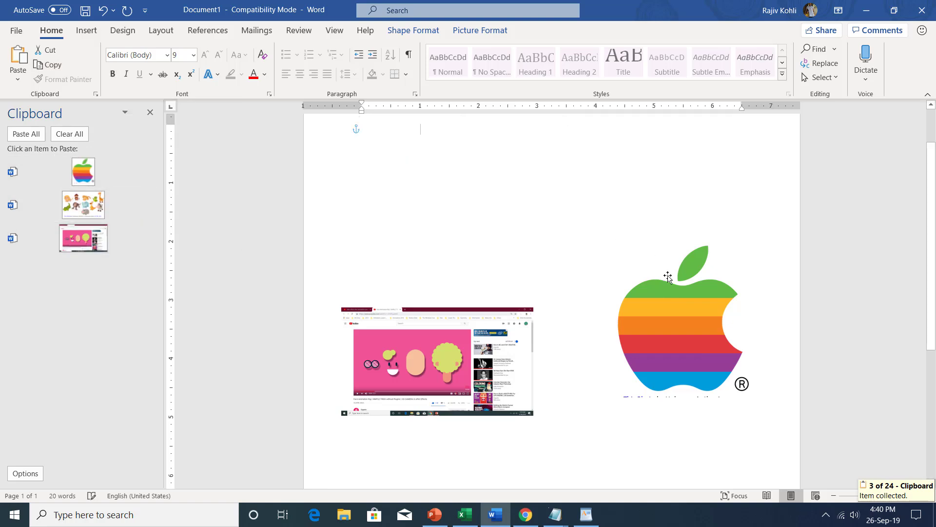
pyautogui.click(646, 308)
pyautogui.press('Delete')
pyautogui.click(470, 328)
pyautogui.press('Delete')
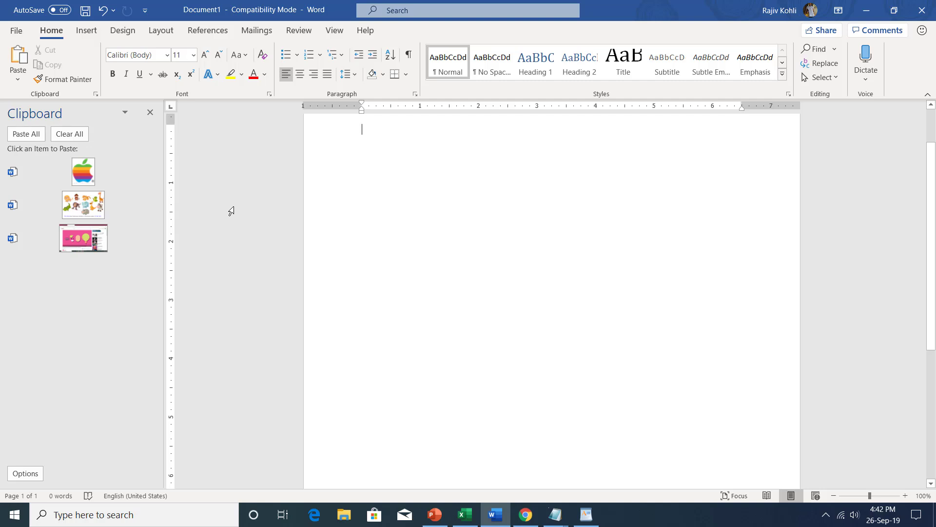
# - Paste the apple logo, give it square text wrapping and move it to the page's right side
pyautogui.click(83, 171)
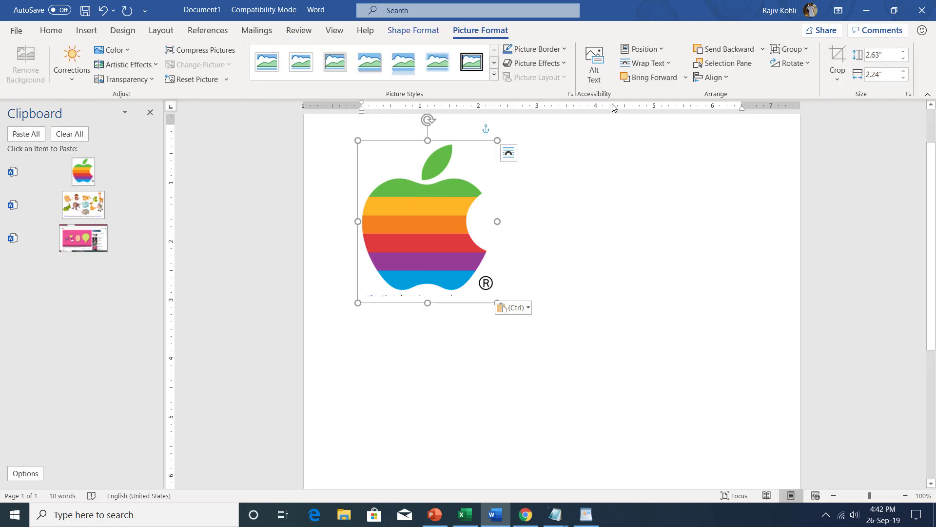
pyautogui.click(649, 63)
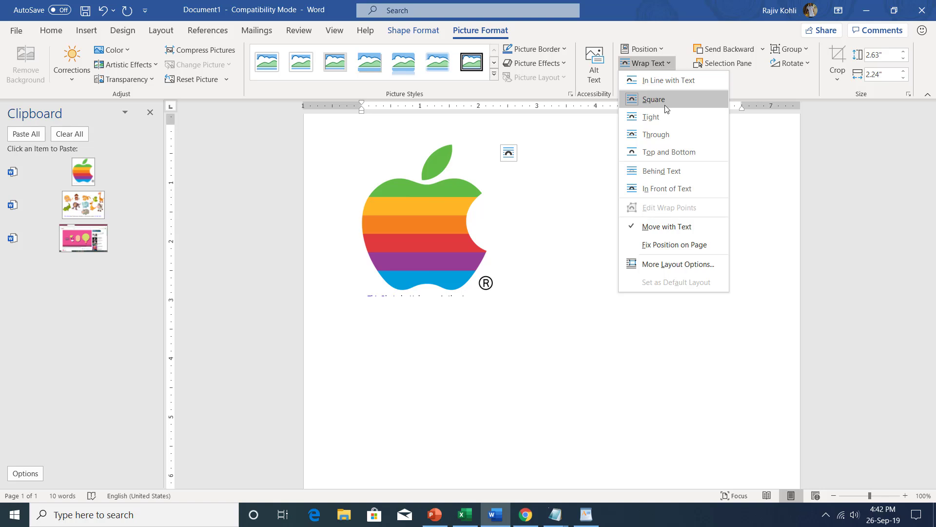
pyautogui.click(419, 198)
pyautogui.moveTo(419, 200)
pyautogui.mouseDown()
pyautogui.moveTo(690, 196)
pyautogui.moveTo(654, 202)
pyautogui.mouseUp()
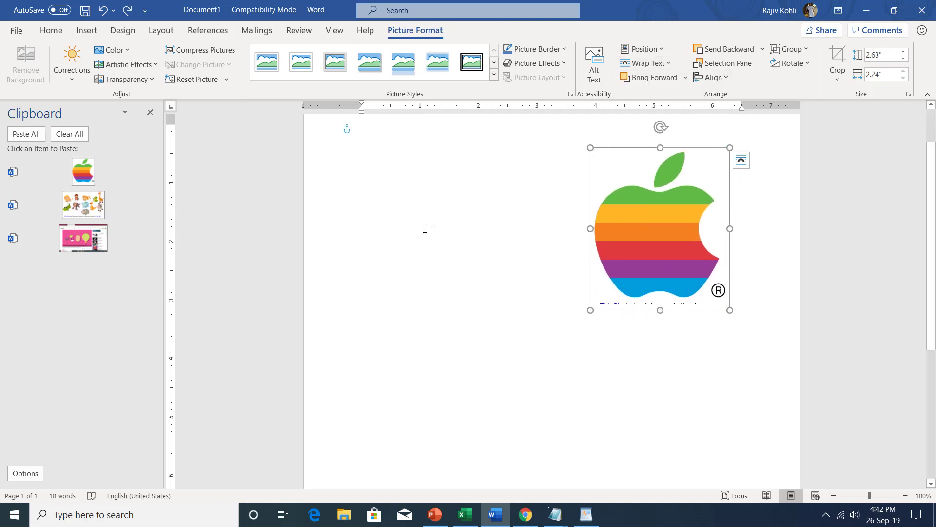
# - Paste the animals picture left of the apple, then delete both the animals and apple pictures
pyautogui.click(84, 205)
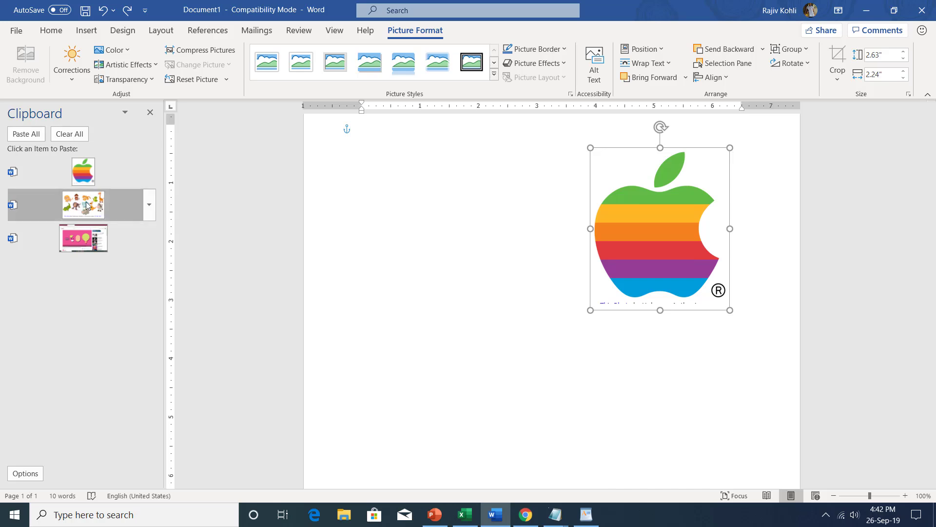
pyautogui.moveTo(596, 204); pyautogui.dragTo(357, 199)
pyautogui.click(452, 218)
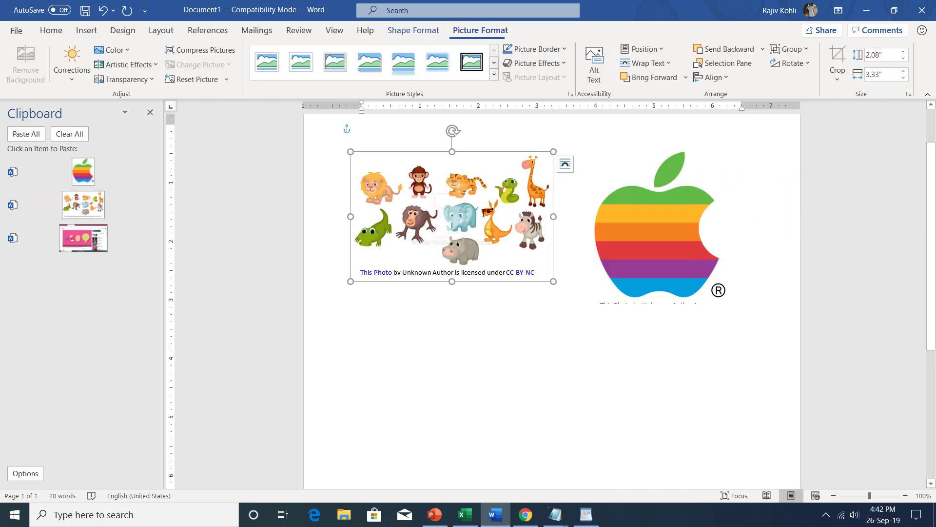
pyautogui.press('Delete')
pyautogui.click(704, 225)
pyautogui.press('Delete')
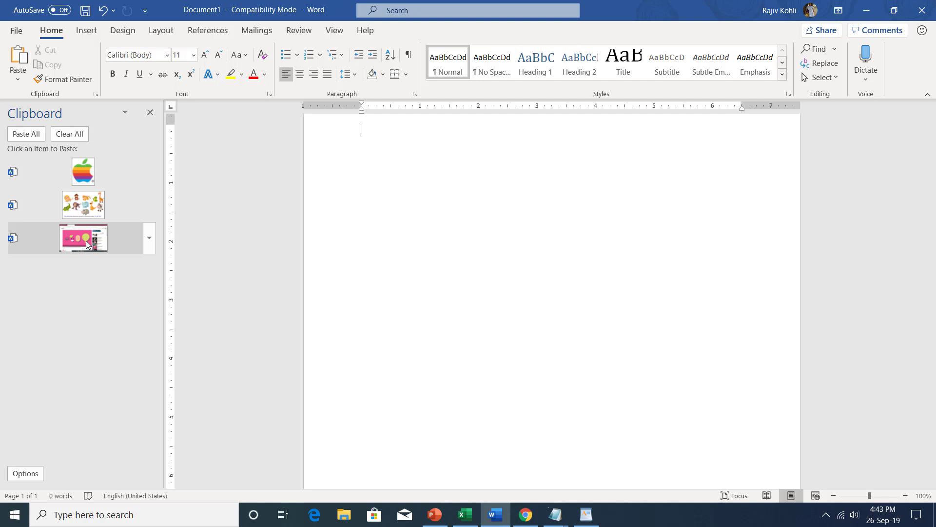
pyautogui.click(86, 241)
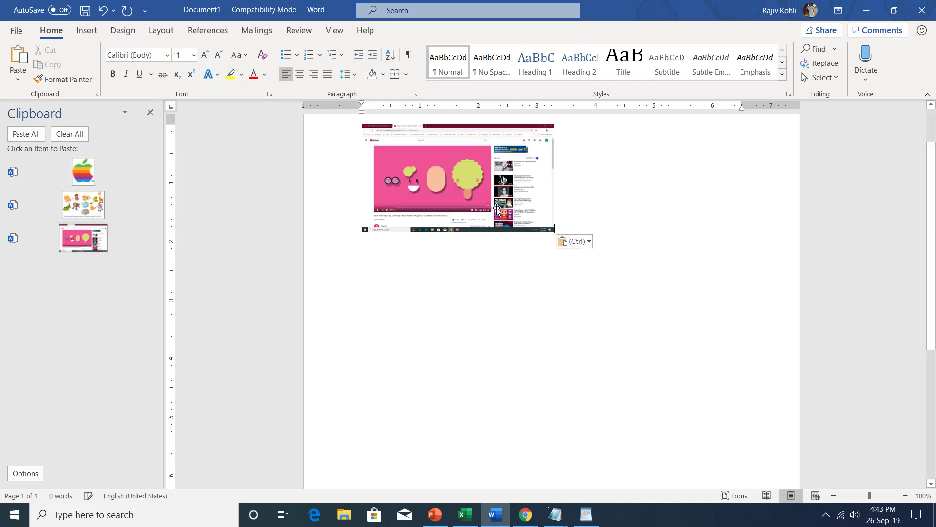
pyautogui.click(453, 162)
pyautogui.click(416, 30)
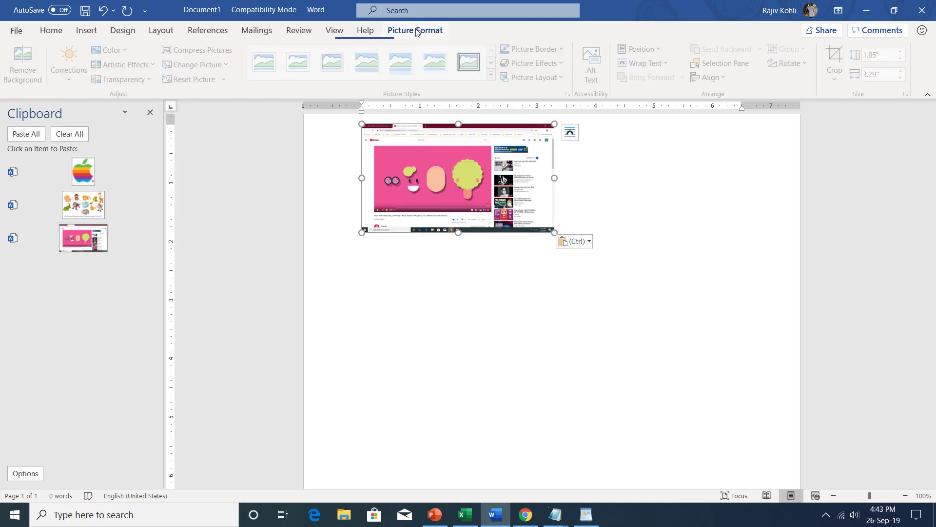
pyautogui.click(662, 64)
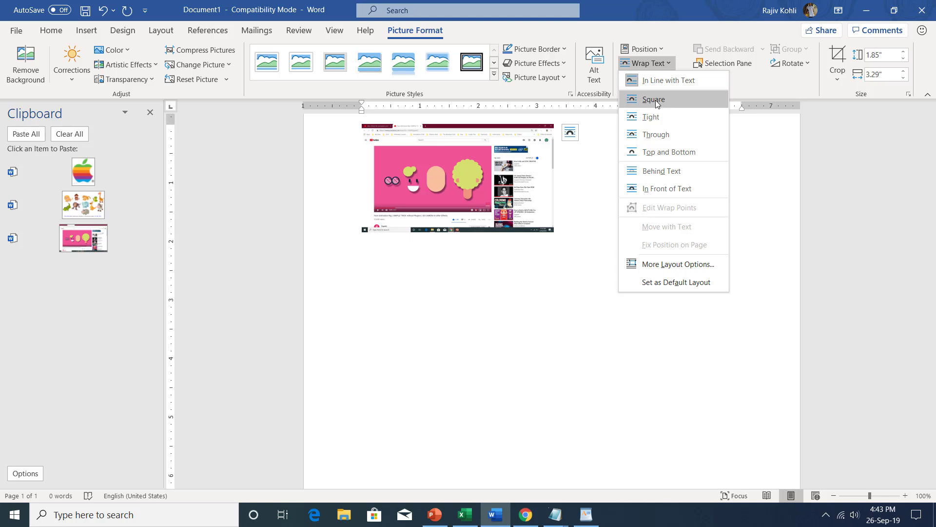
pyautogui.click(501, 199)
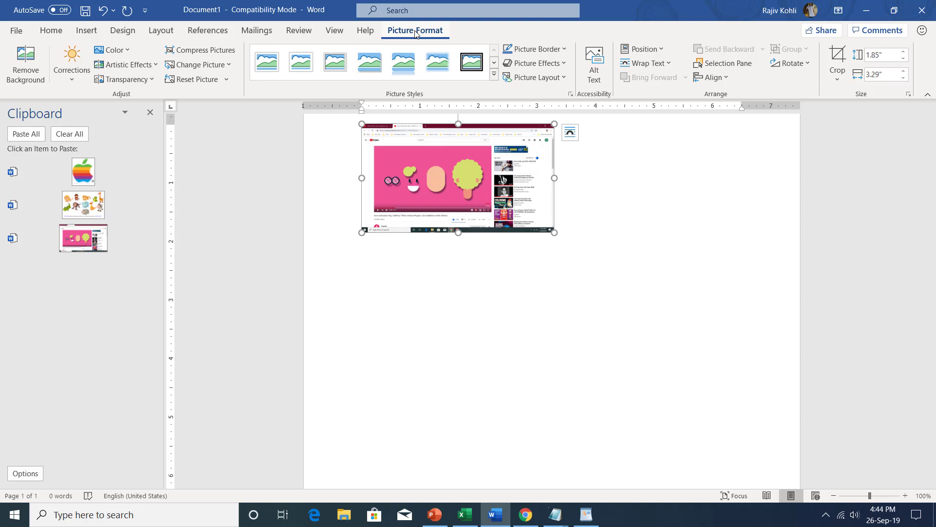
pyautogui.click(653, 66)
pyautogui.click(656, 49)
pyautogui.click(657, 50)
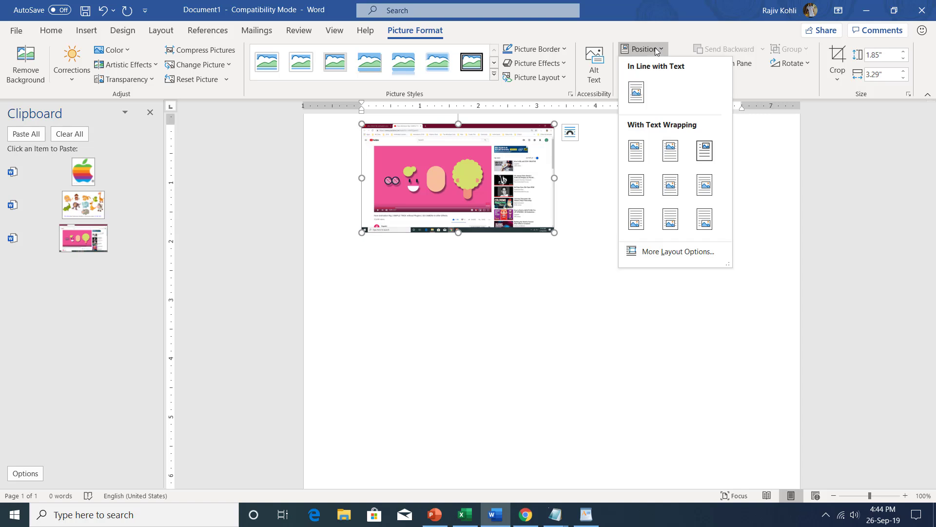
pyautogui.click(657, 51)
pyautogui.click(643, 62)
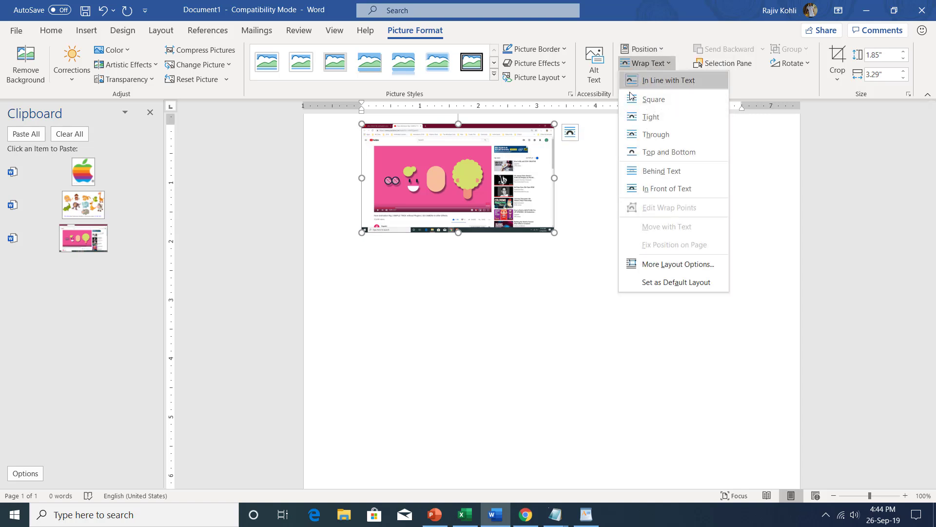
pyautogui.click(640, 100)
pyautogui.moveTo(420, 168)
pyautogui.mouseDown()
pyautogui.moveTo(435, 192)
pyautogui.moveTo(587, 183)
pyautogui.mouseUp()
pyautogui.press('Delete')
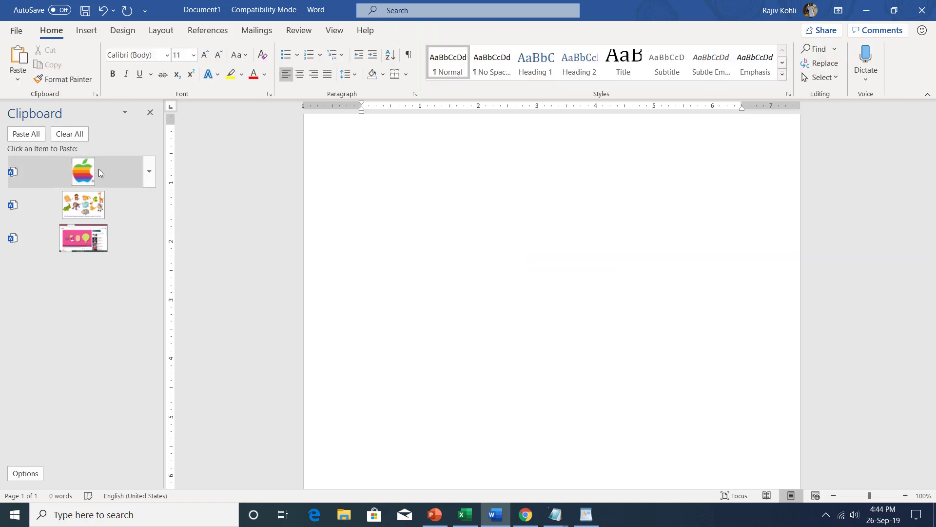
pyautogui.click(98, 169)
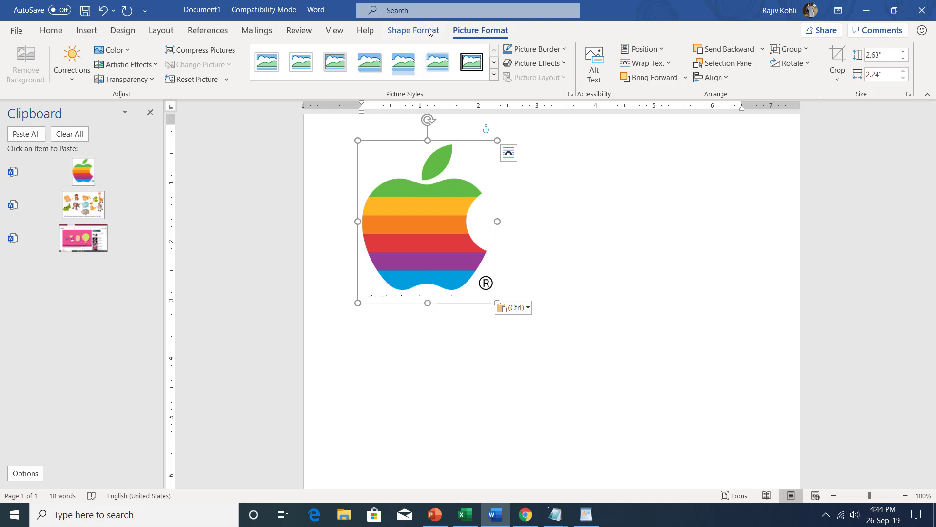
pyautogui.click(430, 31)
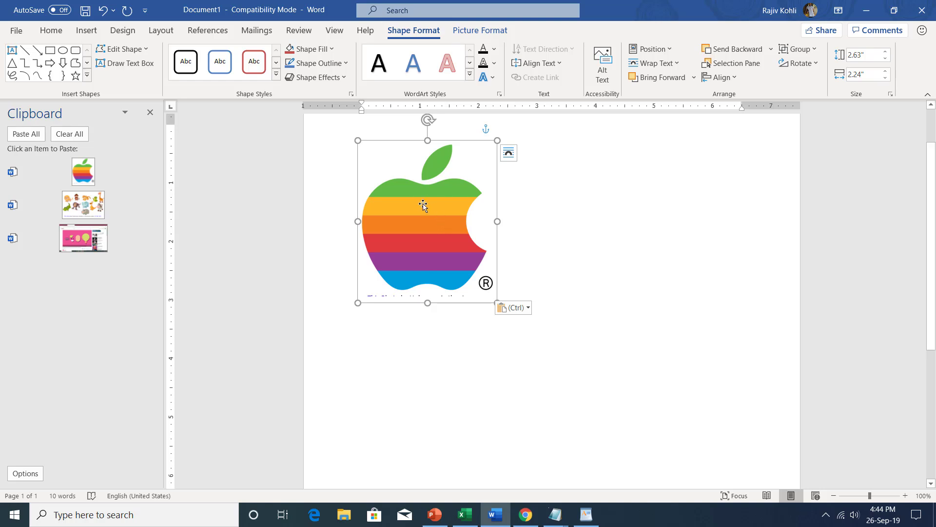
pyautogui.click(321, 50)
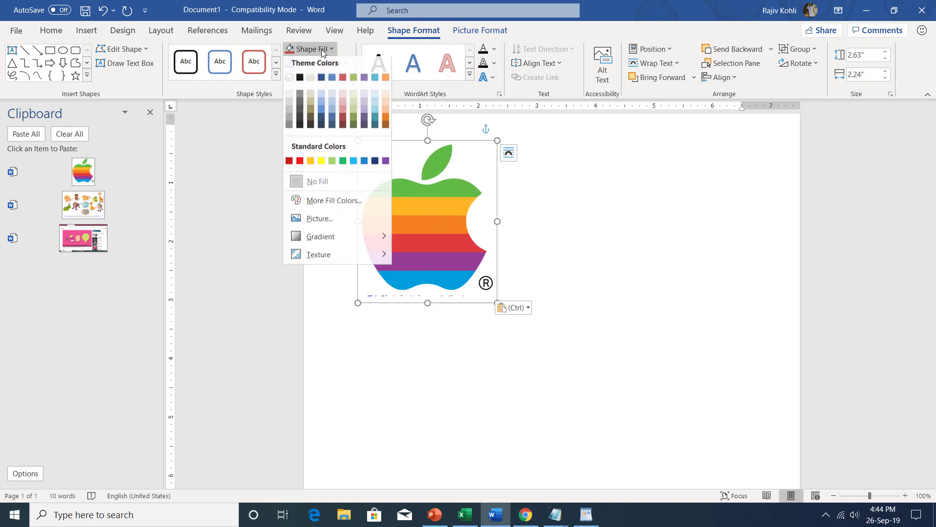
pyautogui.click(321, 165)
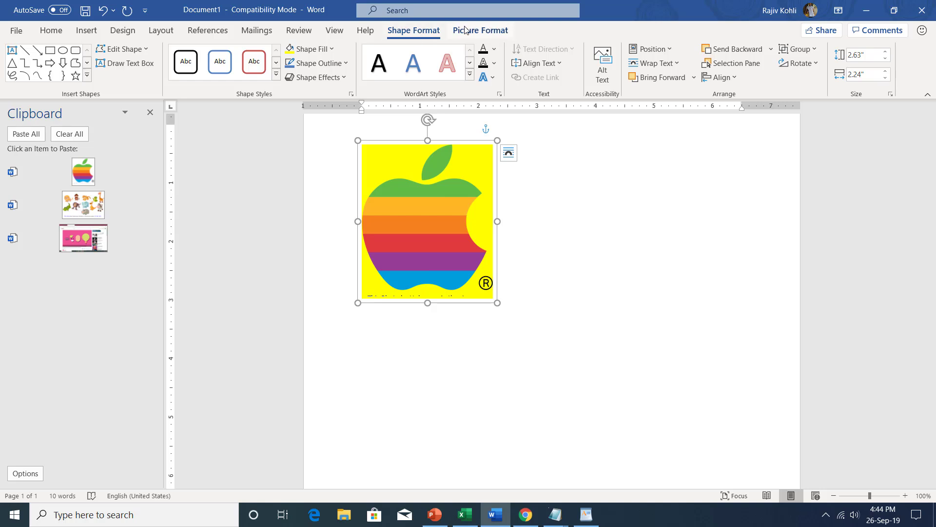
pyautogui.click(78, 244)
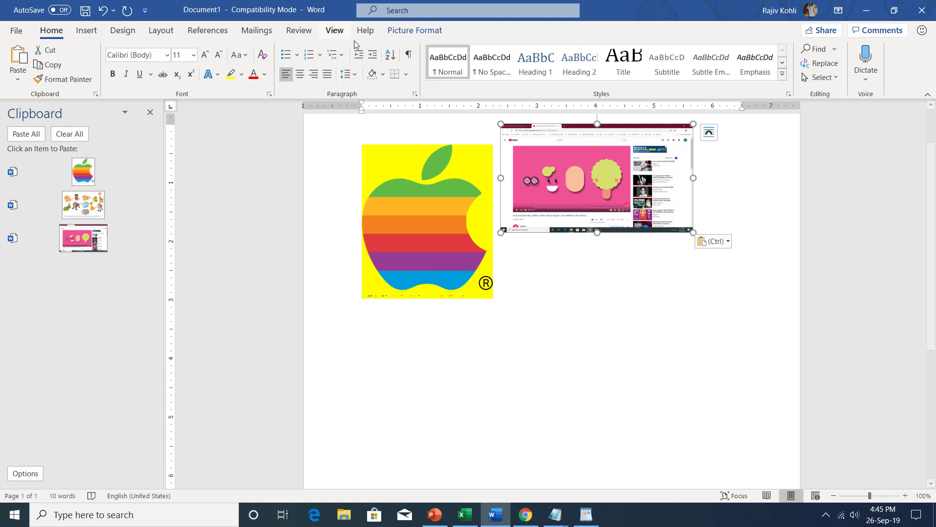
pyautogui.click(418, 37)
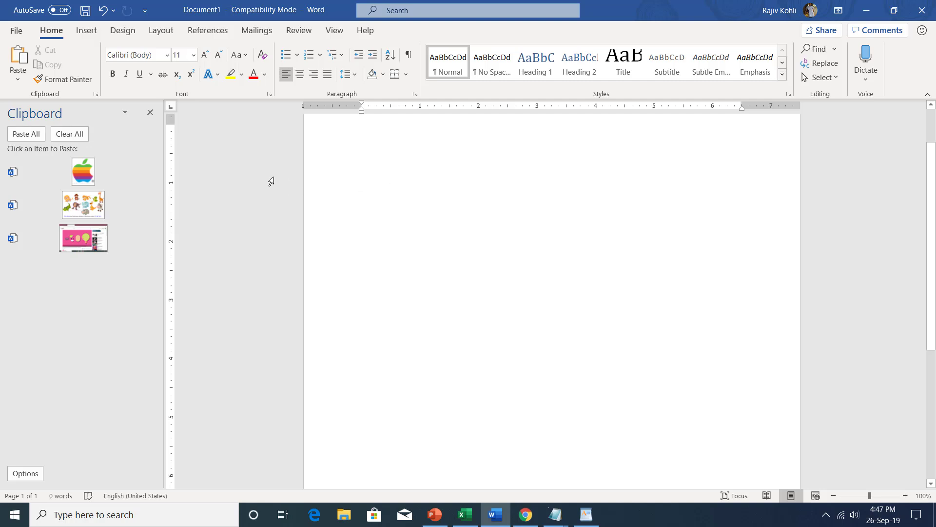
pyautogui.click(87, 30)
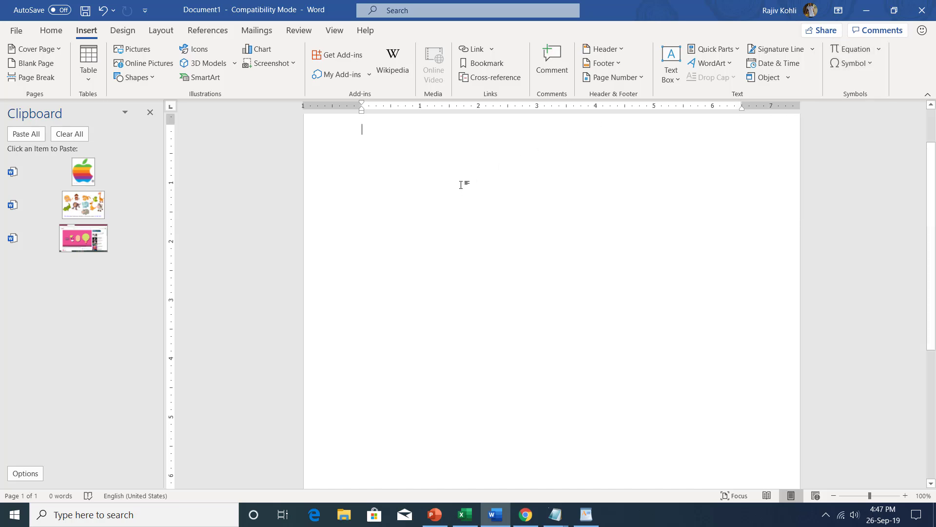
pyautogui.click(434, 514)
# - Close the Clipboard and Design Ideas panes and give the first slide a Blank layout
pyautogui.click(150, 135)
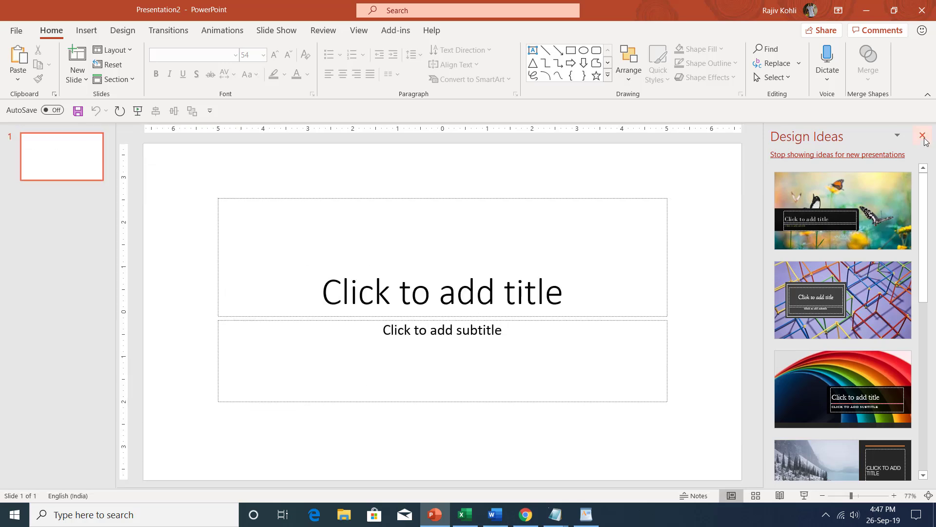
pyautogui.click(922, 135)
pyautogui.click(112, 49)
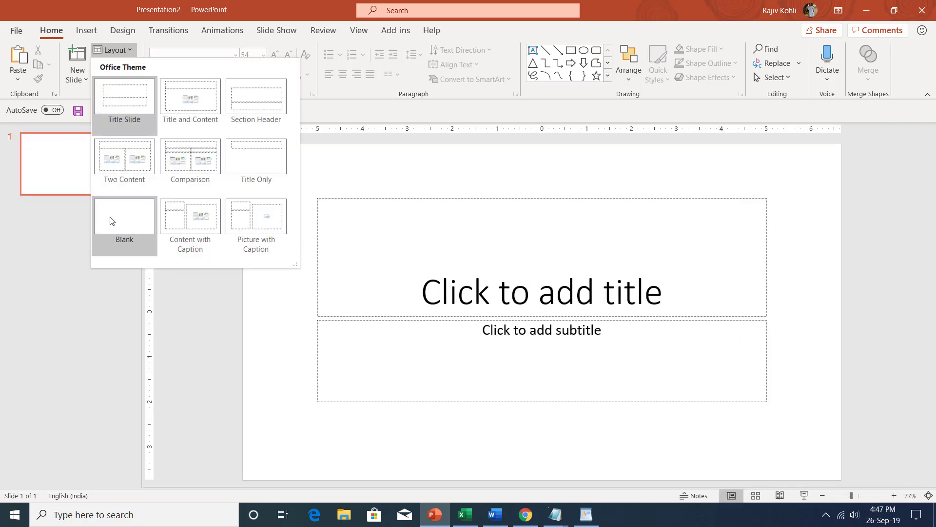
pyautogui.click(111, 217)
# - Insert the Morph tutorial screenshot across the slide and dismiss Design Ideas
pyautogui.click(92, 30)
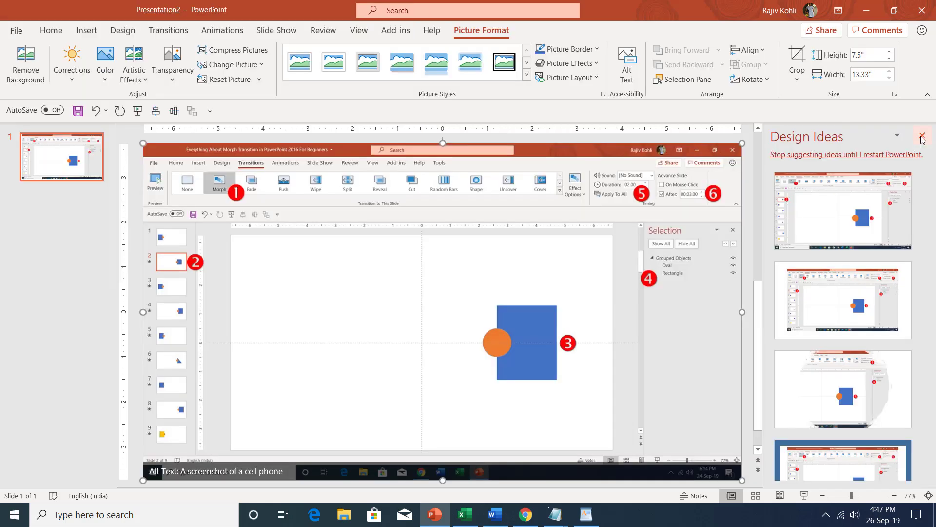
pyautogui.click(922, 136)
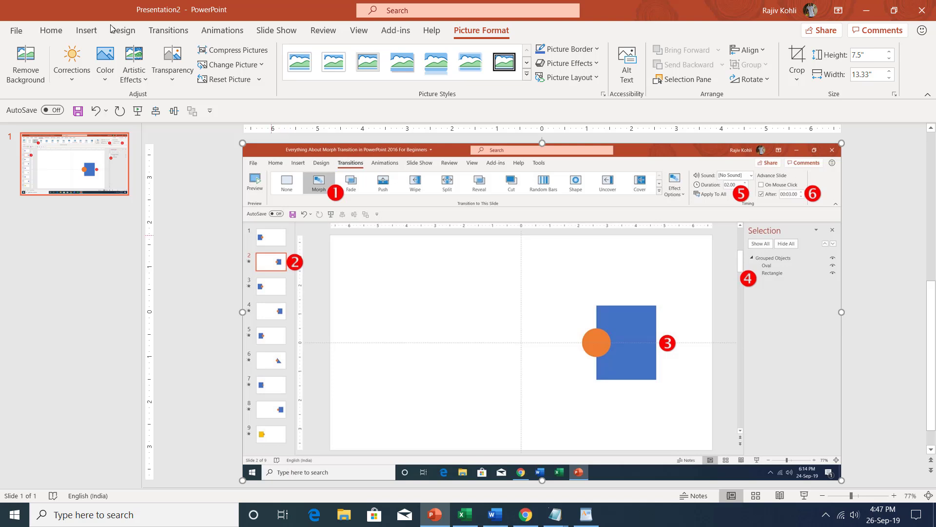
pyautogui.click(82, 32)
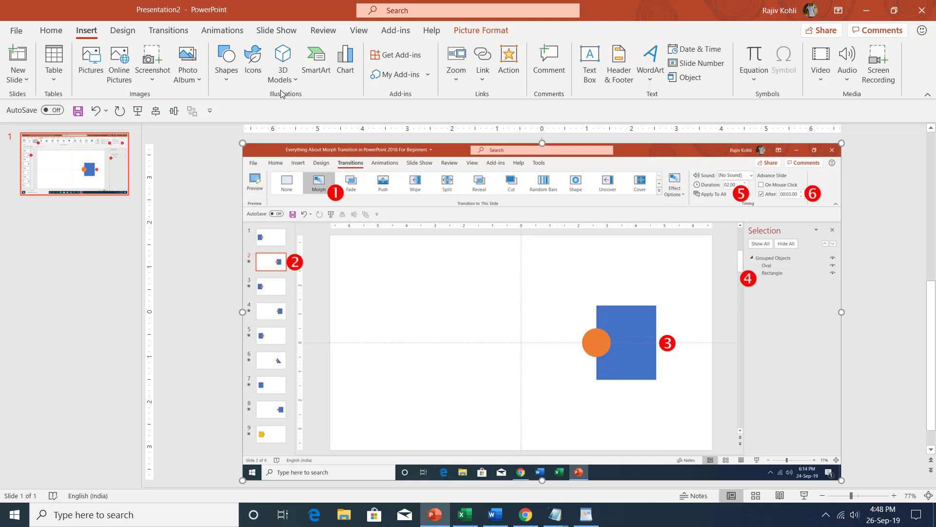
# - Add a WordArt text box and open the Symbol picker with the font set to Wingdings
pyautogui.click(650, 63)
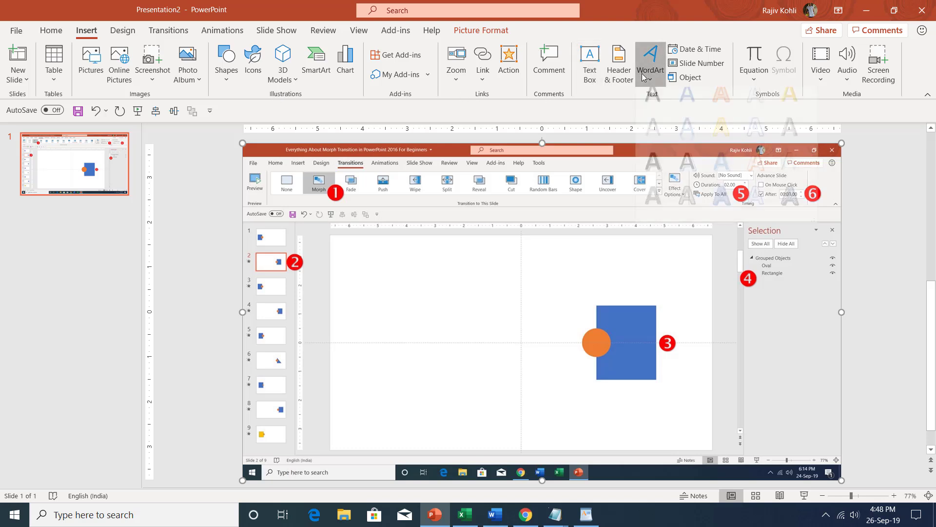
pyautogui.click(649, 110)
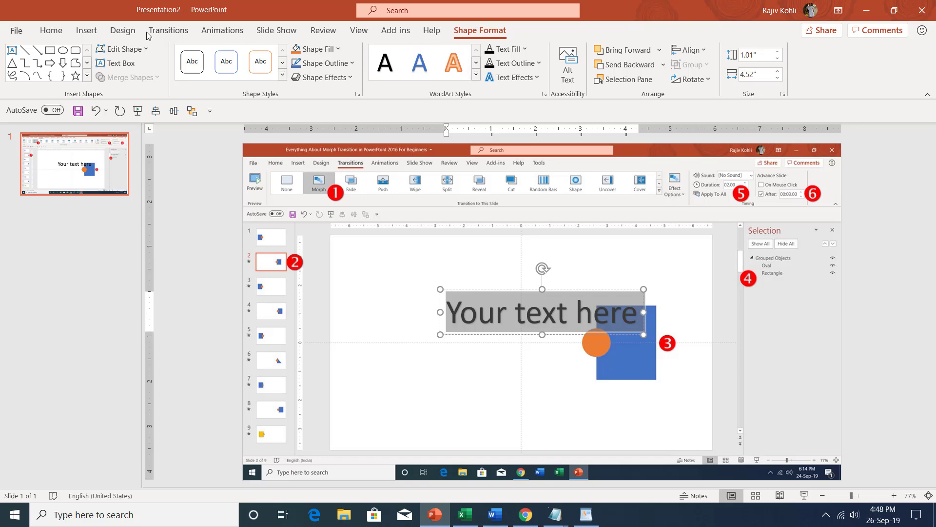
pyautogui.click(87, 31)
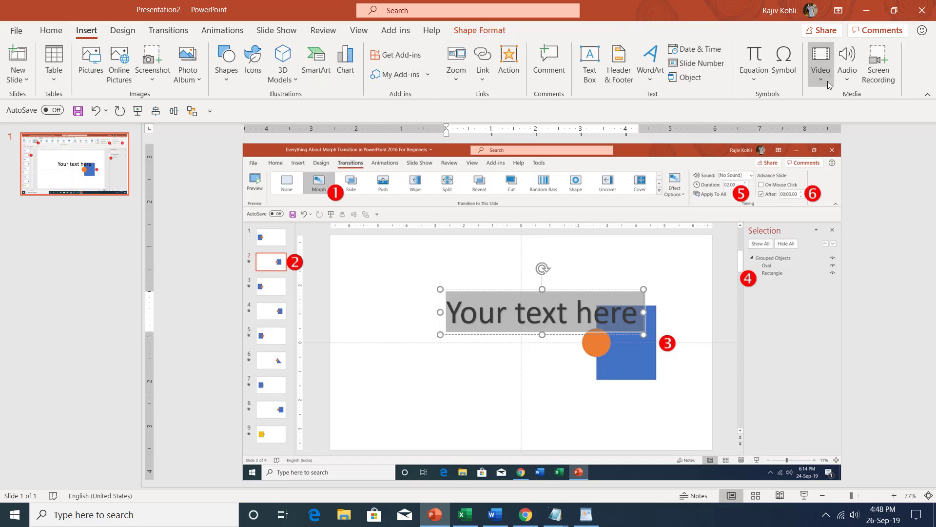
pyautogui.click(784, 72)
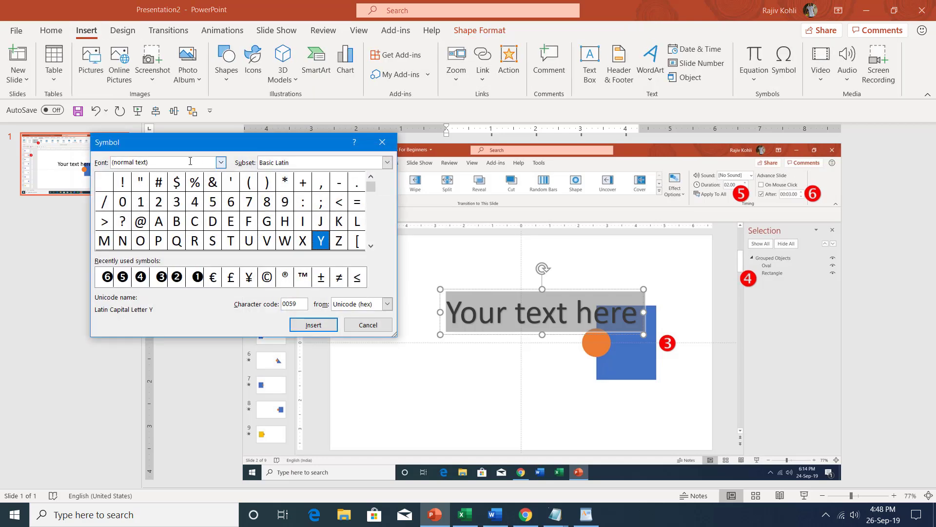
pyautogui.press('BackSpace')
pyautogui.press('BackSpace')
pyautogui.press('BackSpace')
pyautogui.write('g')
pyautogui.press('Return')
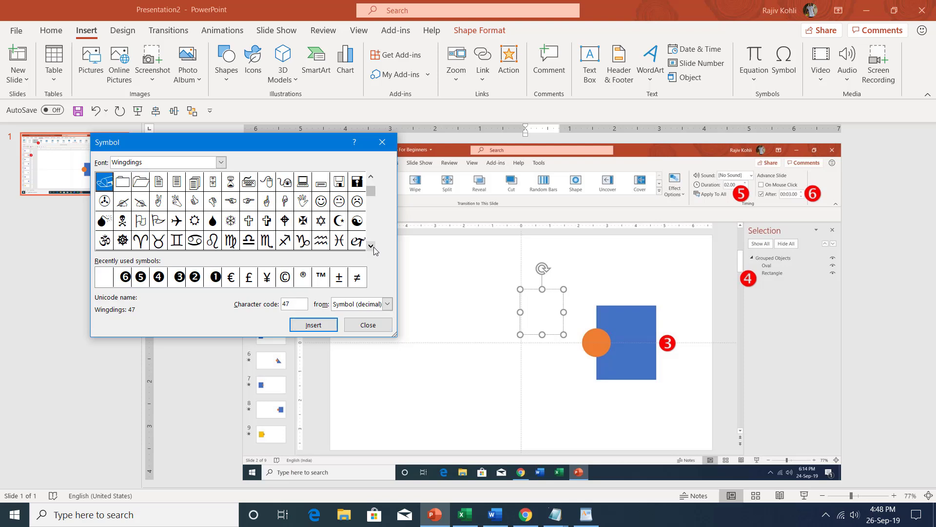
# - Insert the circled number ❶ (code 140) into the text box and select the box
pyautogui.scroll(-4, 373, 247)
pyautogui.click(158, 240)
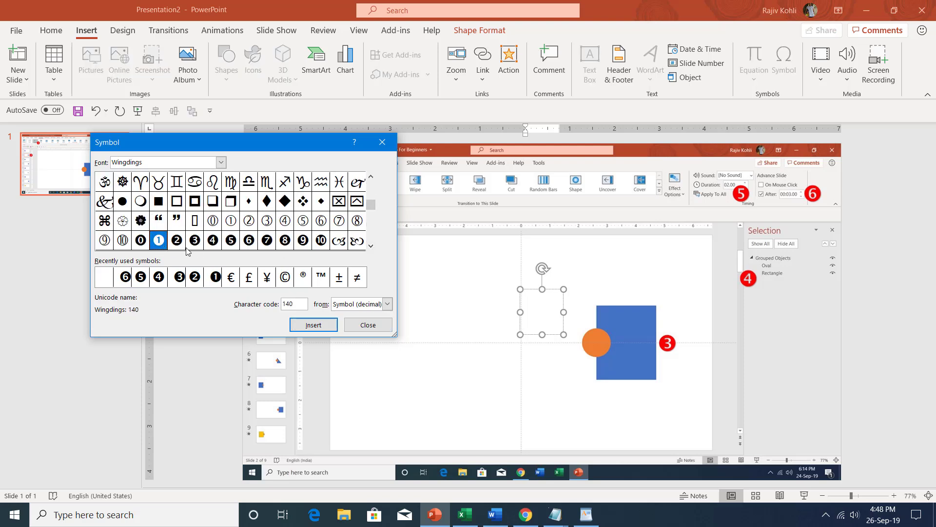
pyautogui.click(313, 325)
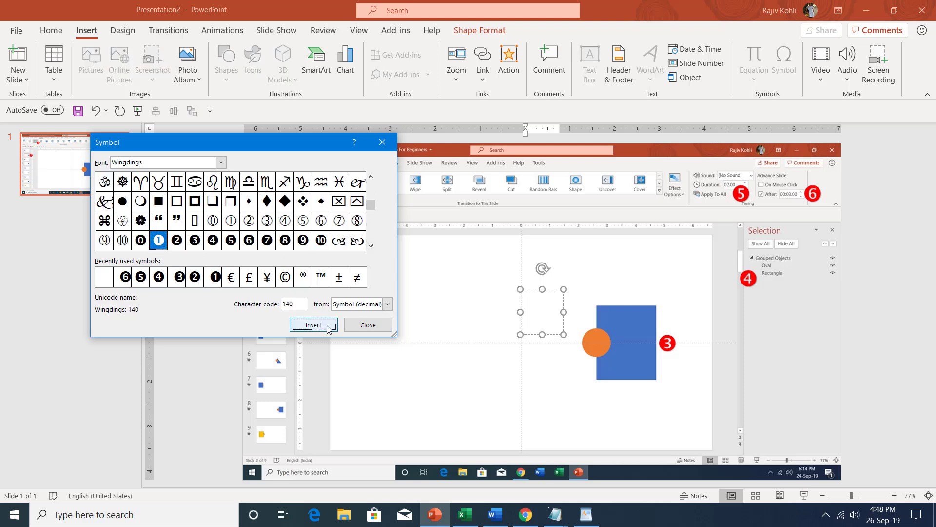
pyautogui.click(369, 325)
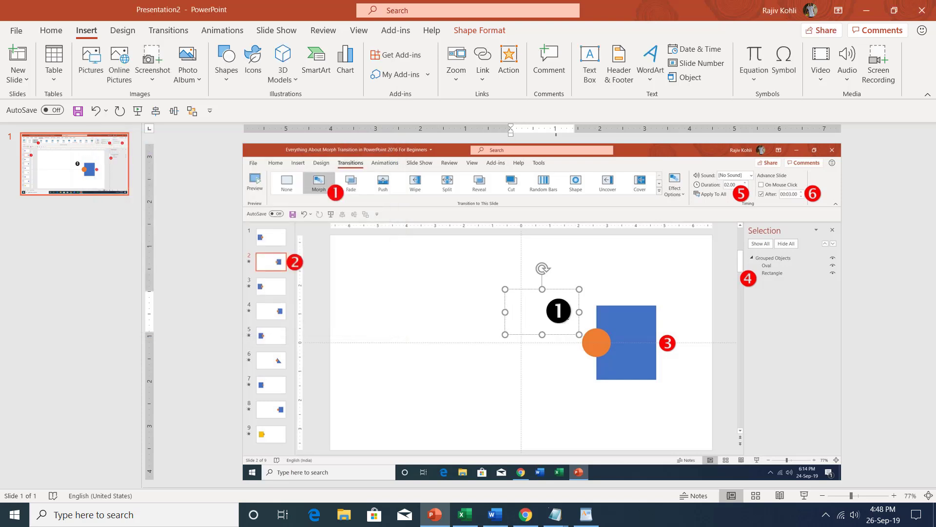
pyautogui.click(568, 291)
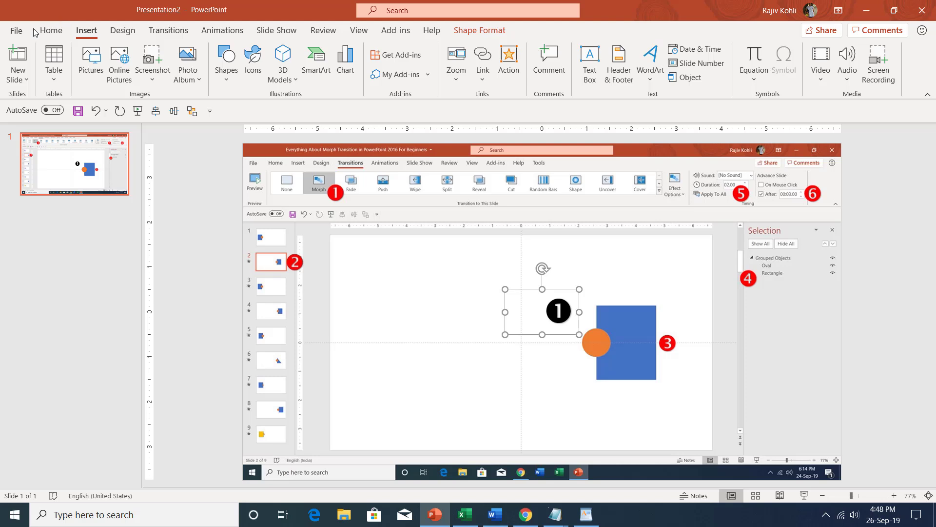
# - Make the ❶ badge red at 44 pt and copy it onto the Office Clipboard
pyautogui.click(51, 30)
pyautogui.click(296, 76)
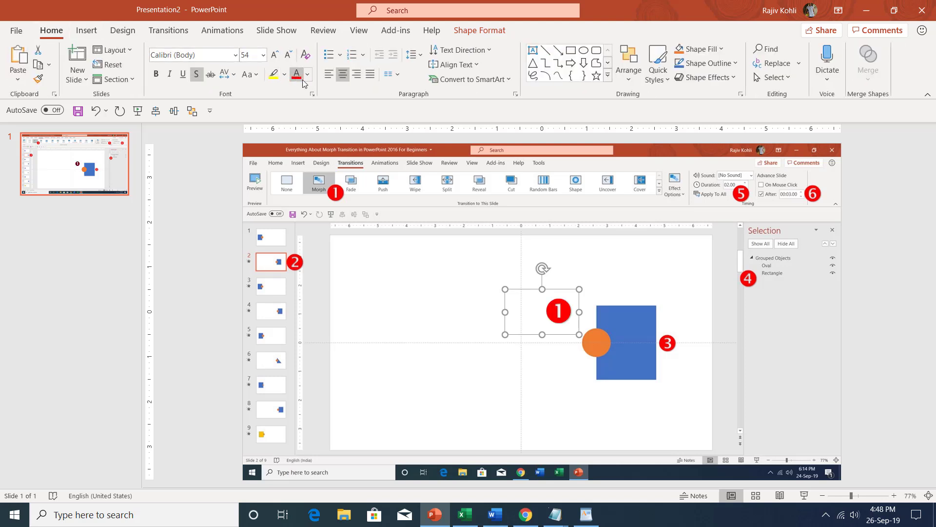
pyautogui.click(287, 55)
pyautogui.click(287, 56)
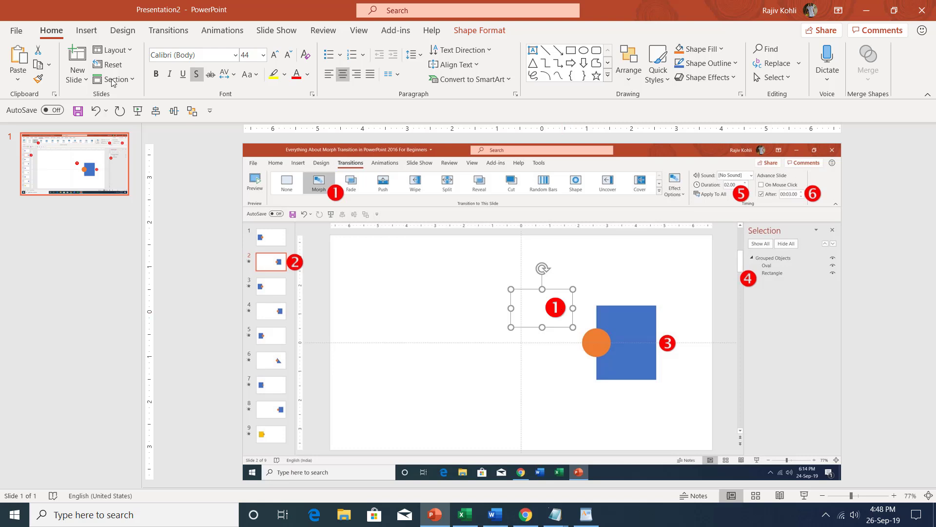
pyautogui.click(55, 95)
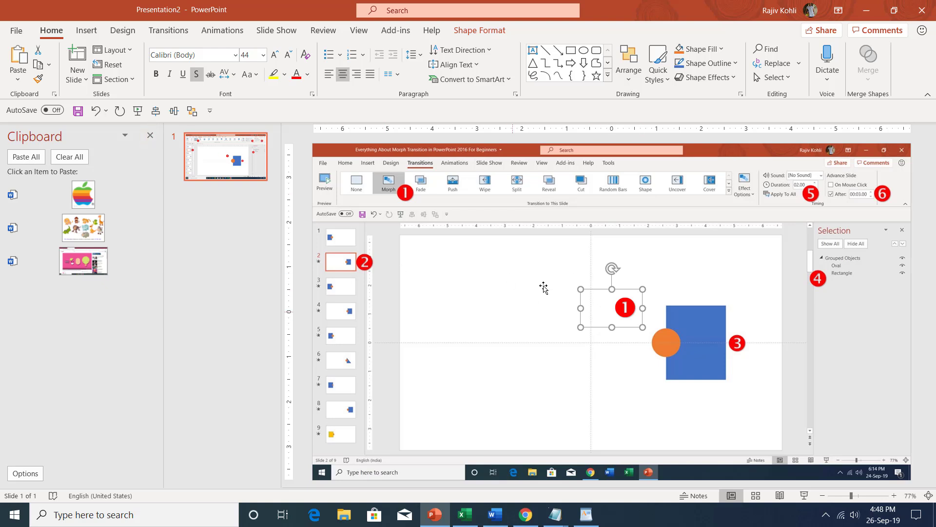
pyautogui.click(36, 65)
pyautogui.click(618, 306)
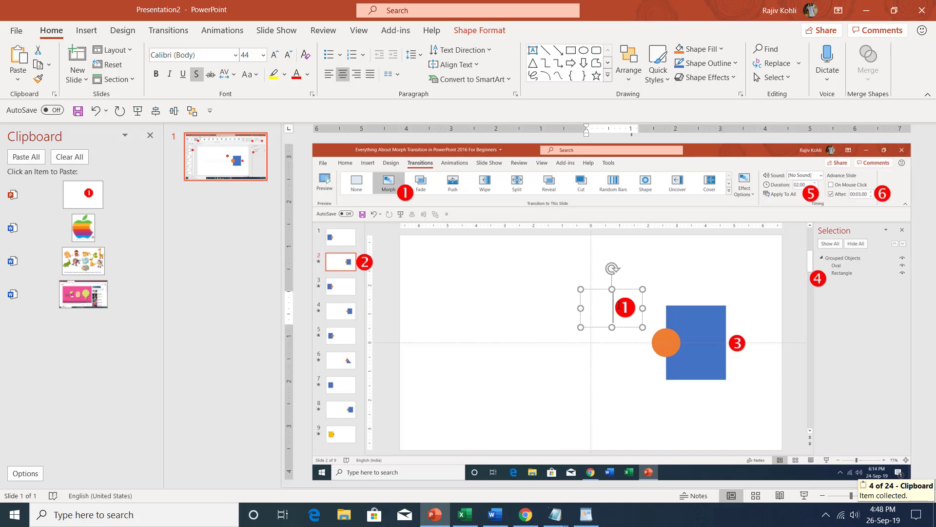
pyautogui.doubleClick(618, 306)
# - Replace it with the circled ❷ symbol and copy the red 2 onto the Office Clipboard
pyautogui.click(86, 30)
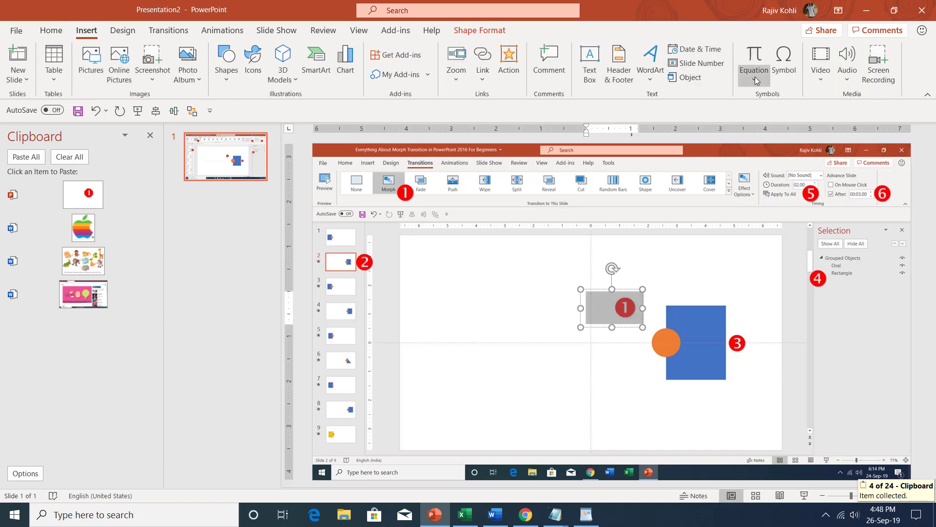
pyautogui.click(784, 61)
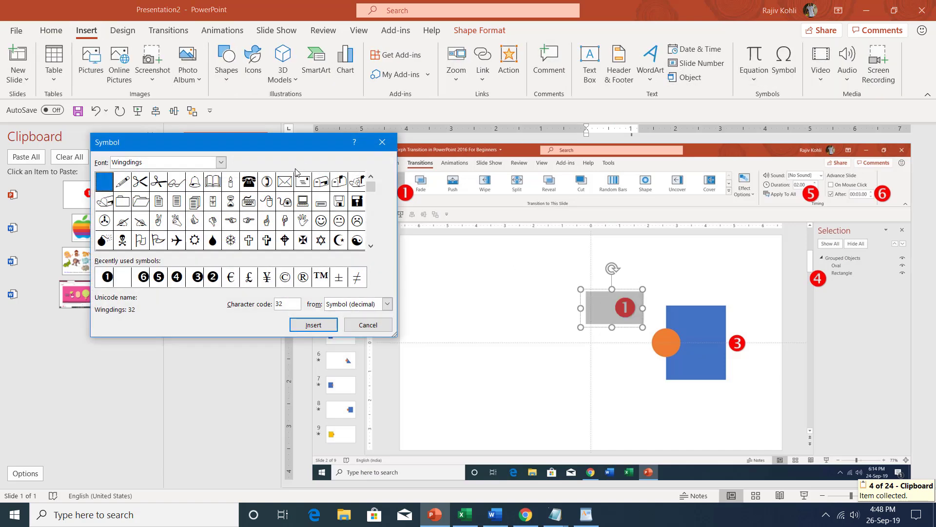
pyautogui.click(213, 276)
pyautogui.click(313, 325)
pyautogui.click(368, 324)
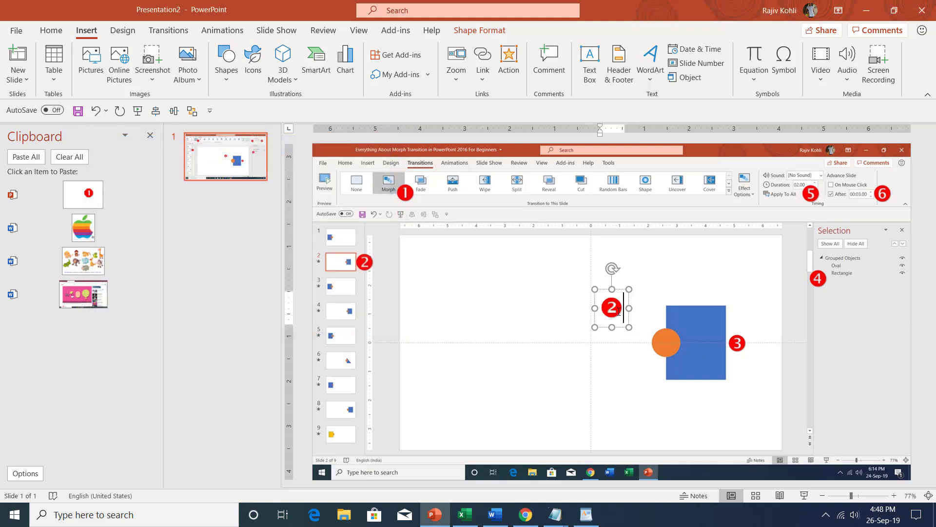
pyautogui.doubleClick(611, 312)
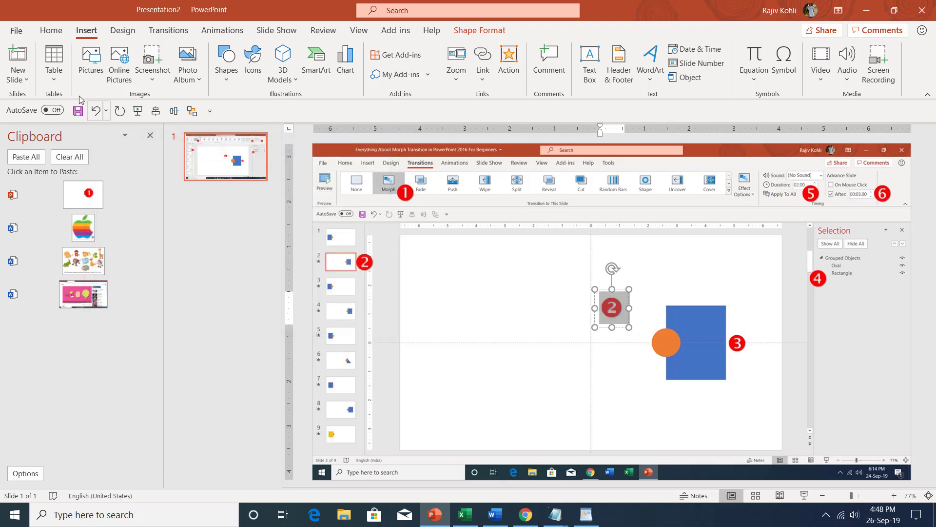
pyautogui.click(51, 30)
pyautogui.click(38, 64)
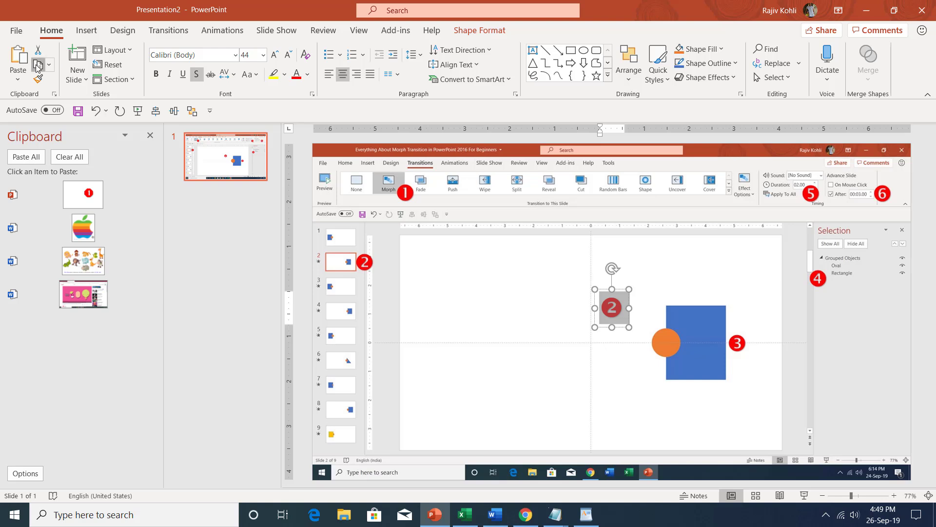
pyautogui.click(447, 272)
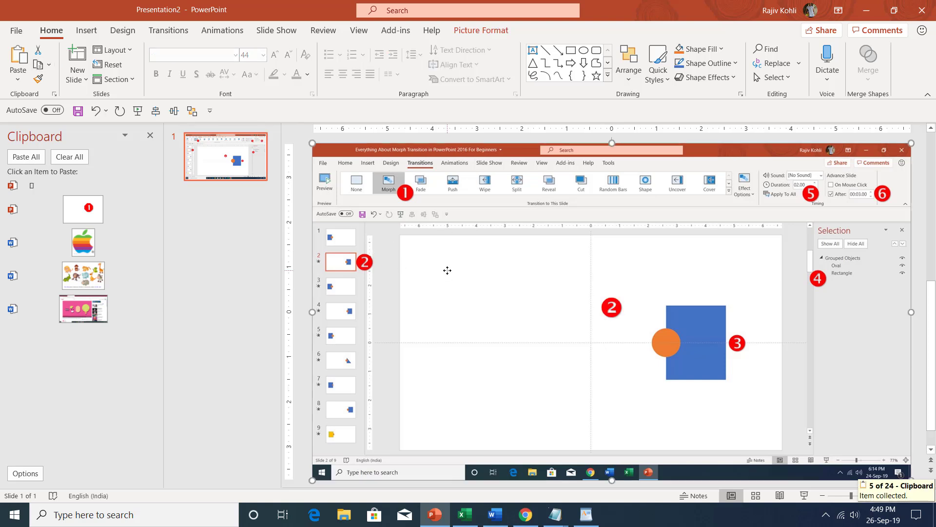
# - Close the presentation without saving and create a new blank presentation with Ctrl+N
pyautogui.hotkey('alt', 'F4')
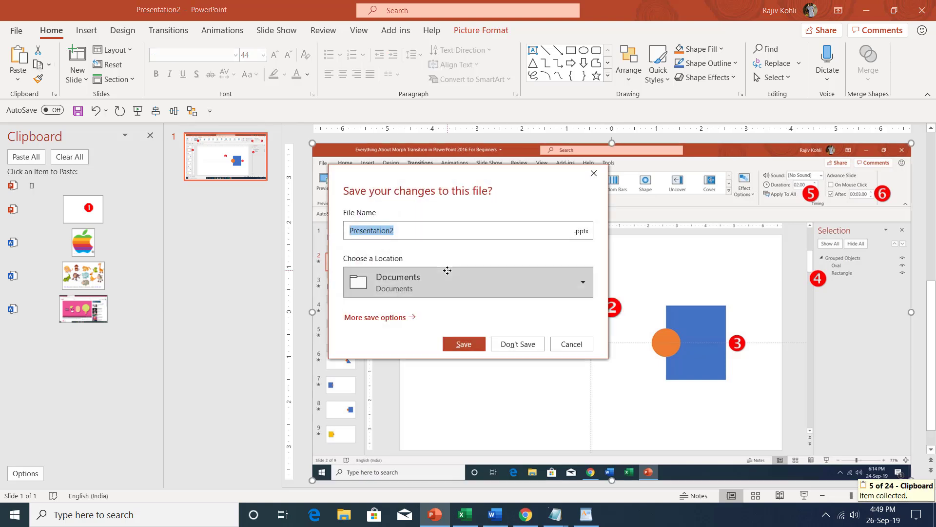
pyautogui.write('n')
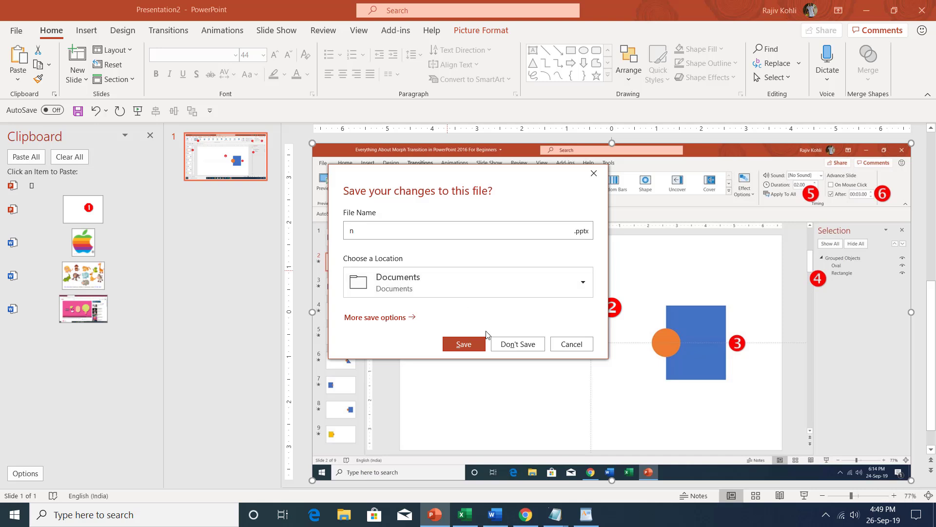
pyautogui.click(495, 343)
pyautogui.hotkey('ctrl', 'n')
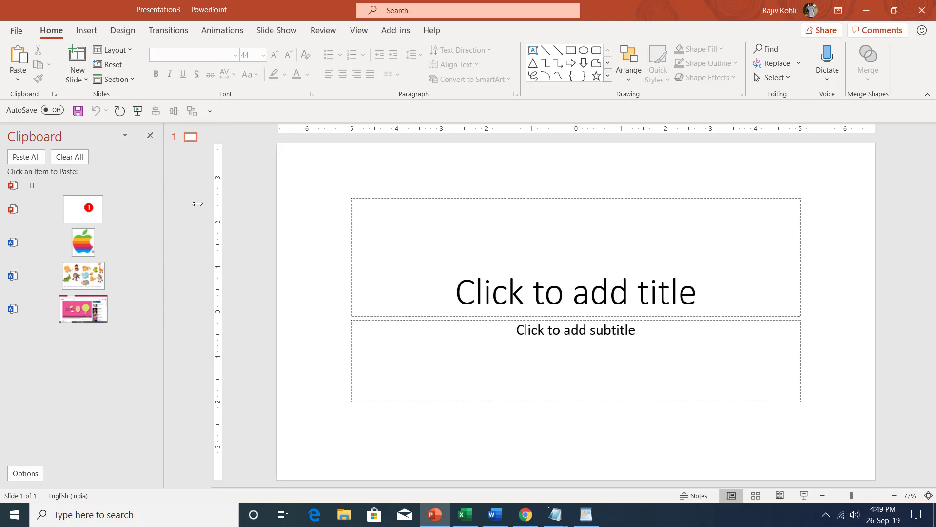
# - Give the new slide a Blank layout and insert the picture of blue bars and two circles
pyautogui.click(115, 50)
pyautogui.click(120, 215)
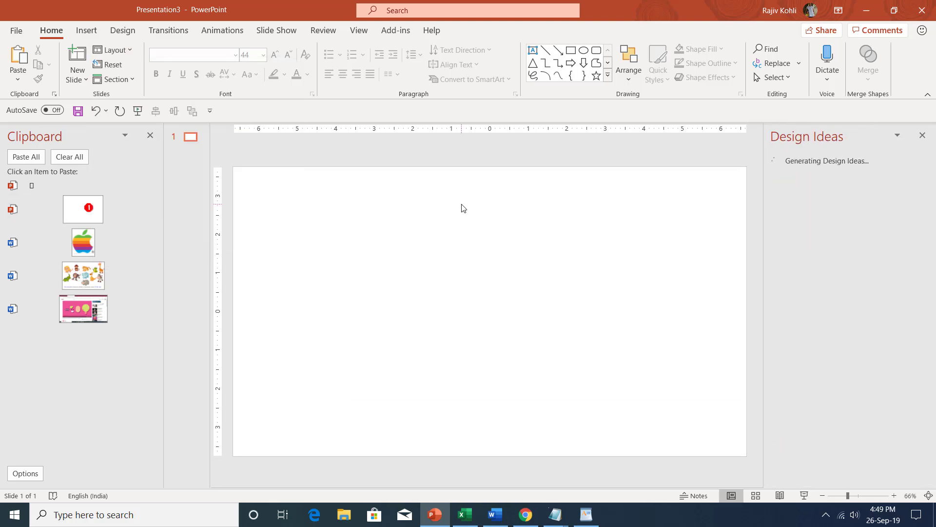
pyautogui.click(88, 30)
pyautogui.click(90, 61)
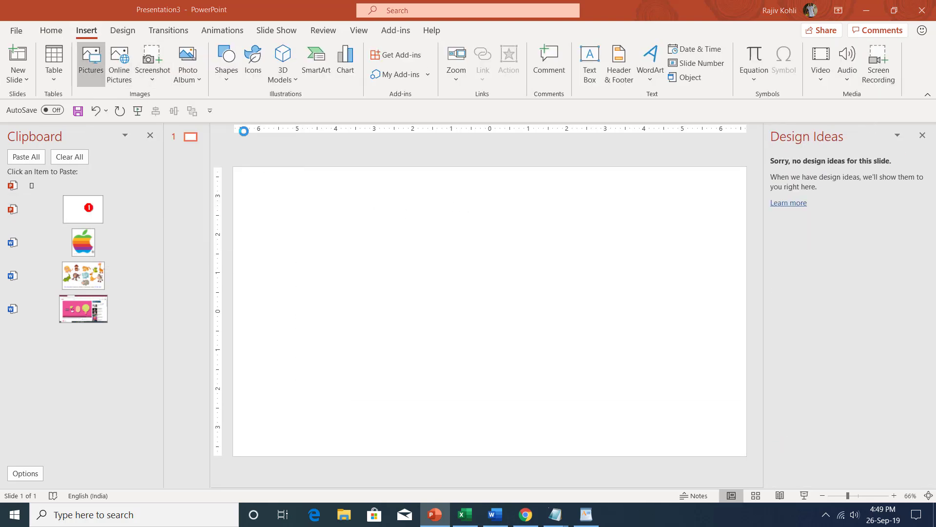
pyautogui.doubleClick(195, 200)
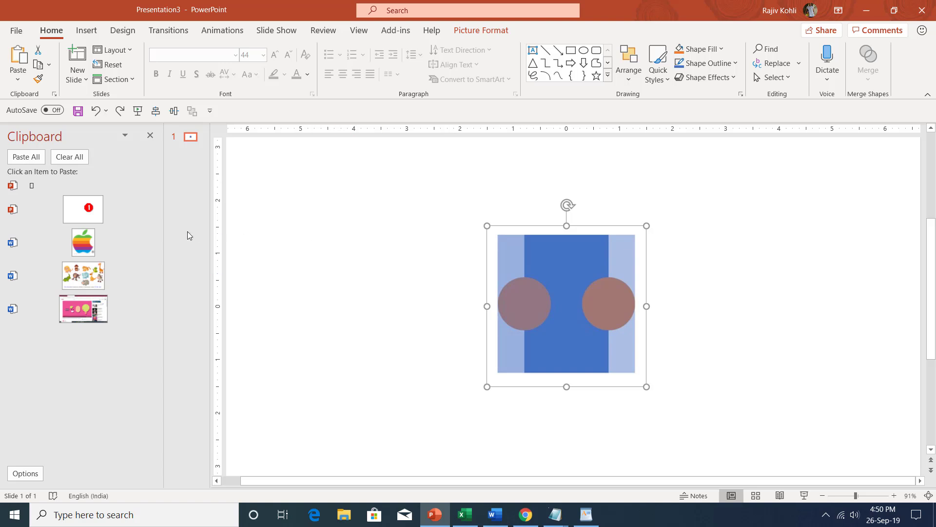
# - Paste the red ❶ and ❷ badges from the Clipboard pane and enlarge the 2 to 44 pt
pyautogui.click(97, 215)
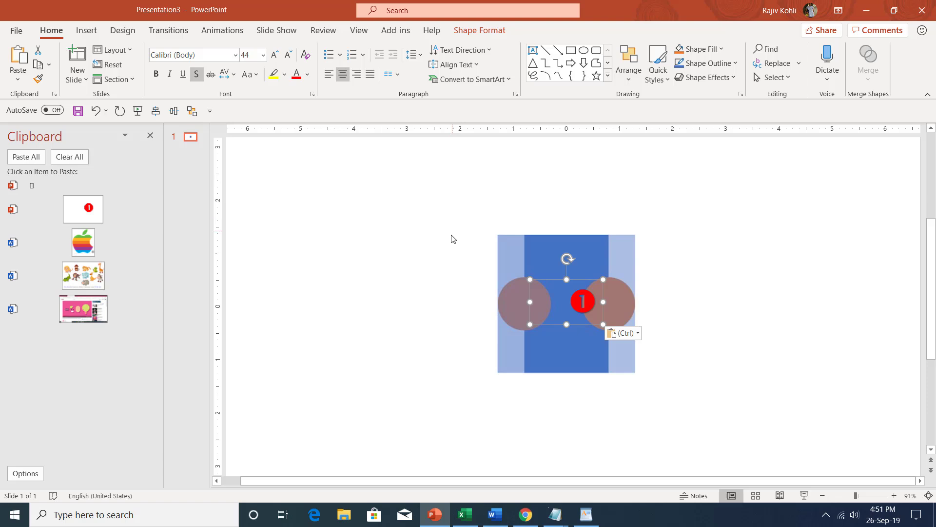
pyautogui.click(516, 204)
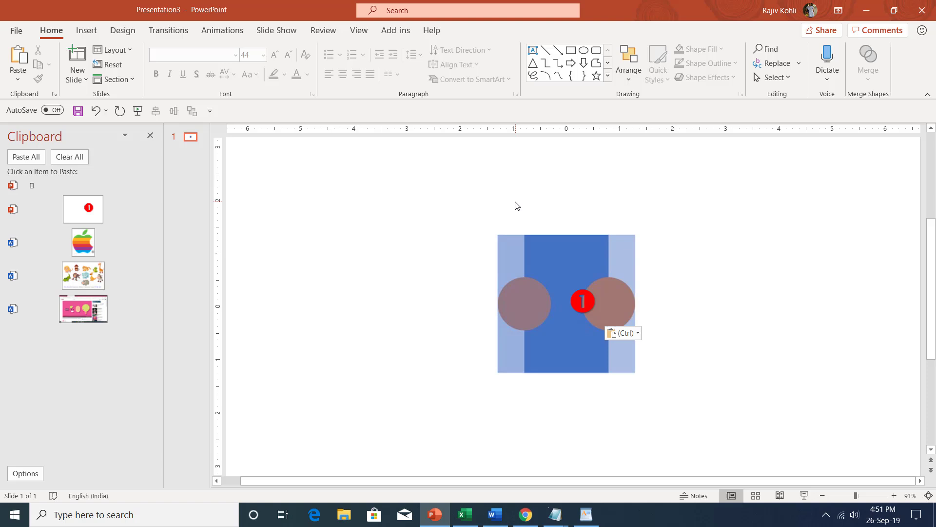
pyautogui.click(48, 185)
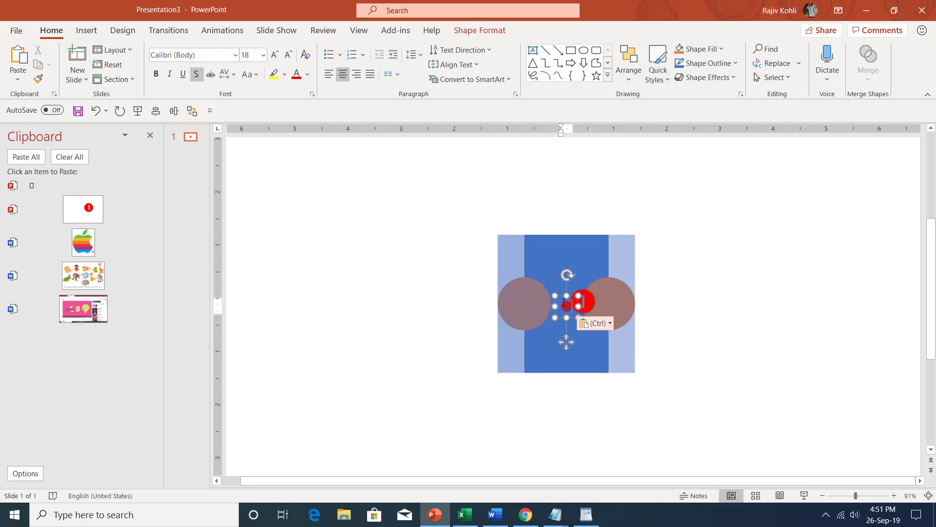
pyautogui.click(275, 55)
pyautogui.click(274, 55)
pyautogui.click(274, 55)
pyautogui.click(275, 55)
pyautogui.click(274, 55)
pyautogui.click(274, 54)
pyautogui.click(275, 55)
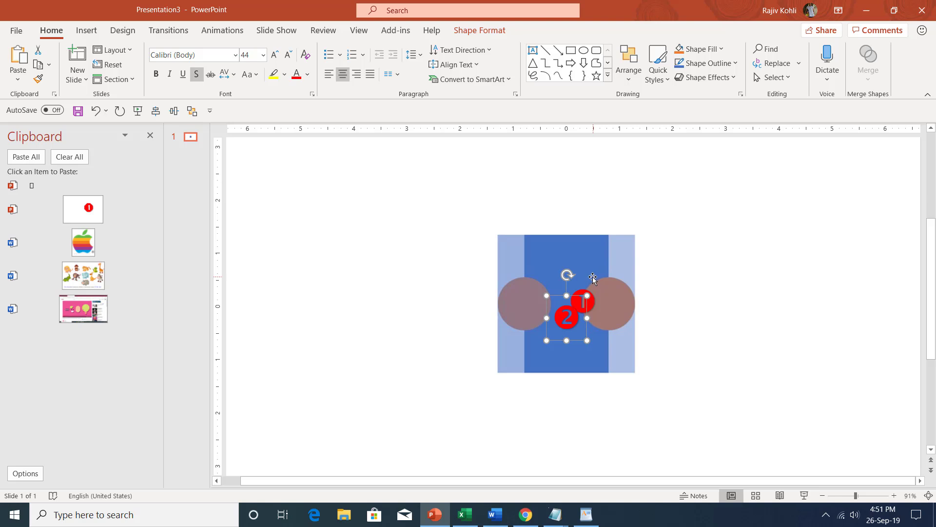
pyautogui.click(86, 30)
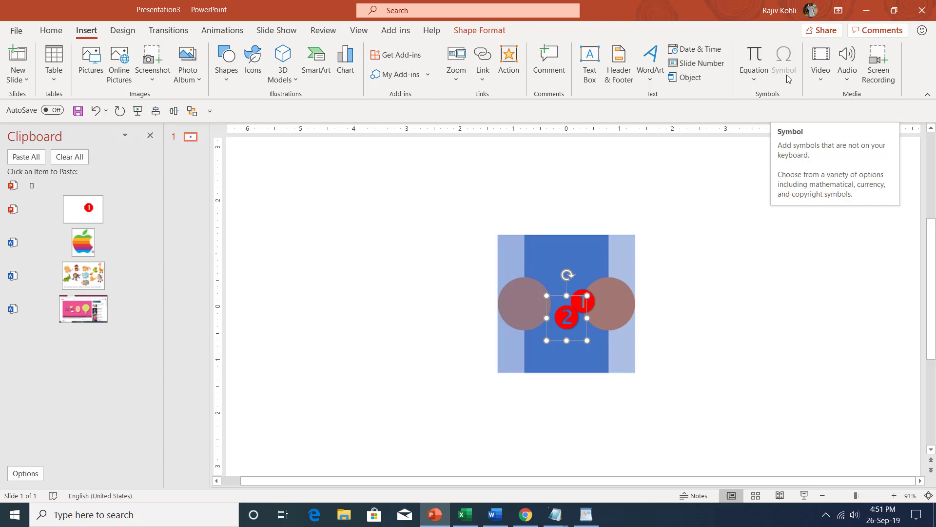
# - Copy the 2 badge again with Ctrl+C, then close the Office Clipboard pane
pyautogui.click(23, 474)
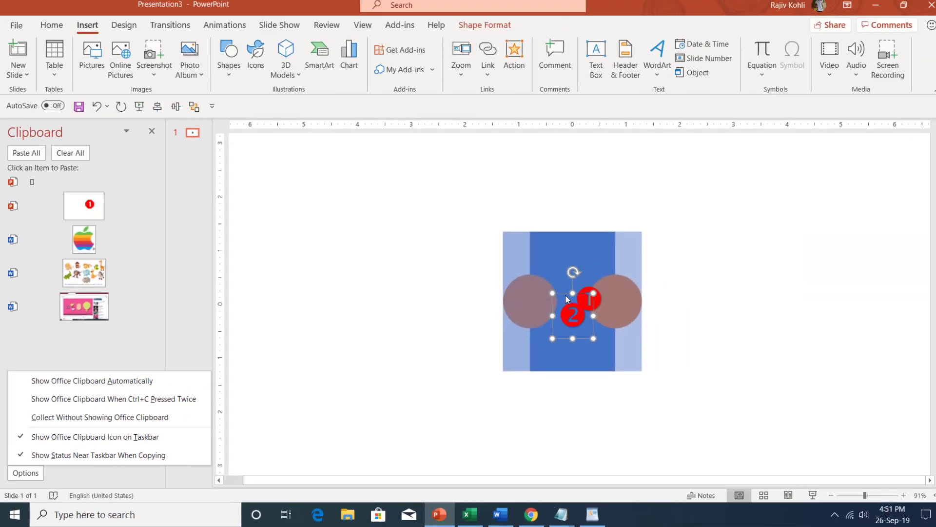
pyautogui.click(561, 318)
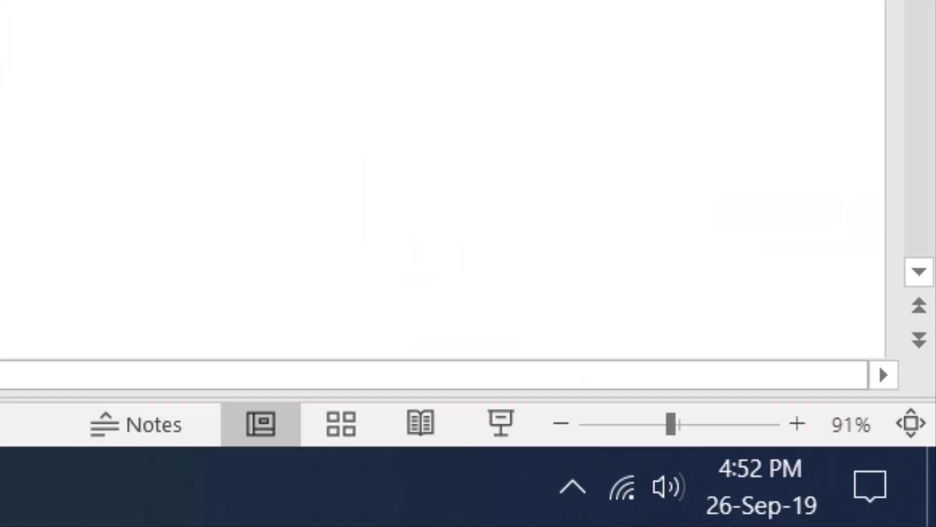
pyautogui.hotkey('ctrl', 'c')
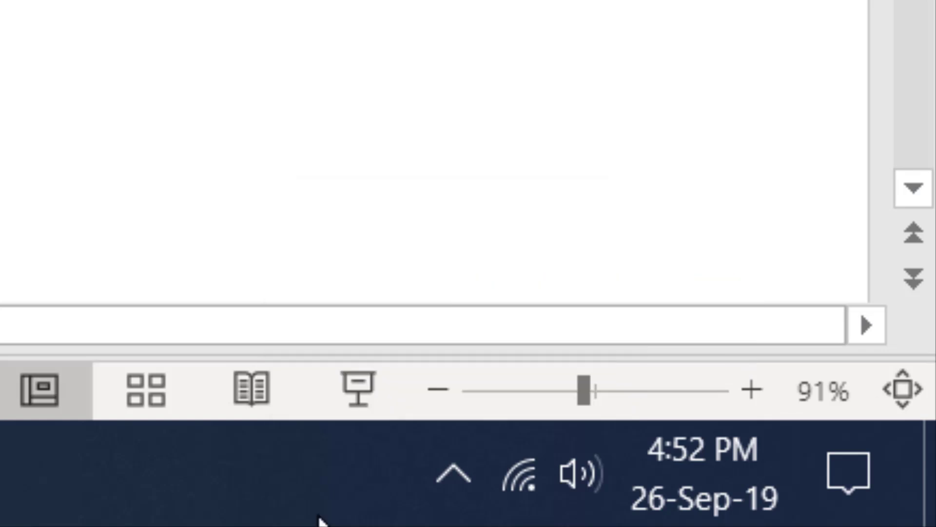
pyautogui.click(467, 494)
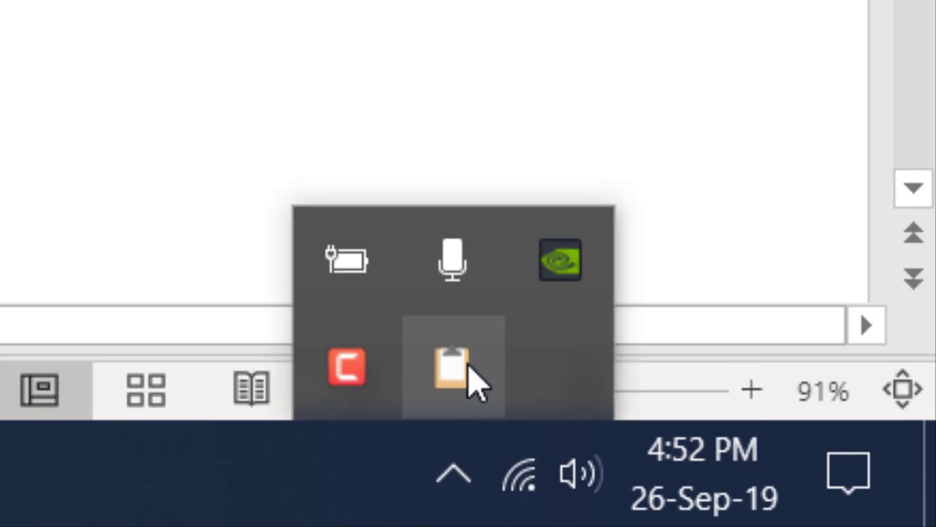
pyautogui.click(451, 375)
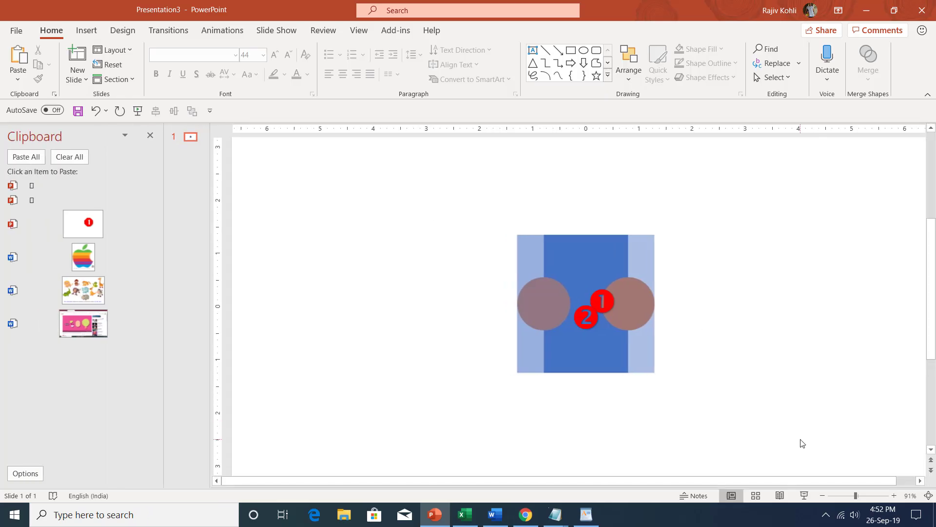
pyautogui.click(150, 137)
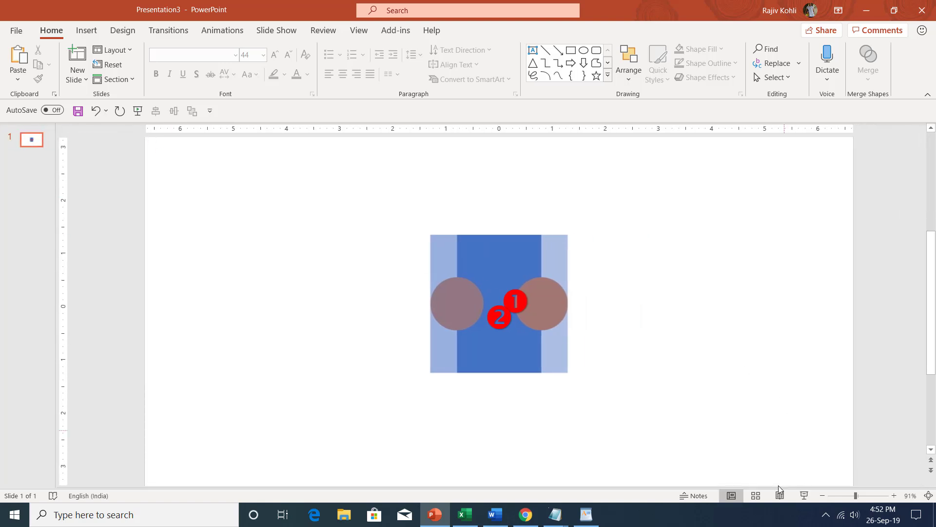
pyautogui.click(825, 515)
# - Type 'Microsoft Word 2019' and copy it as Office Clipboard item 7 of 24
pyautogui.click(826, 490)
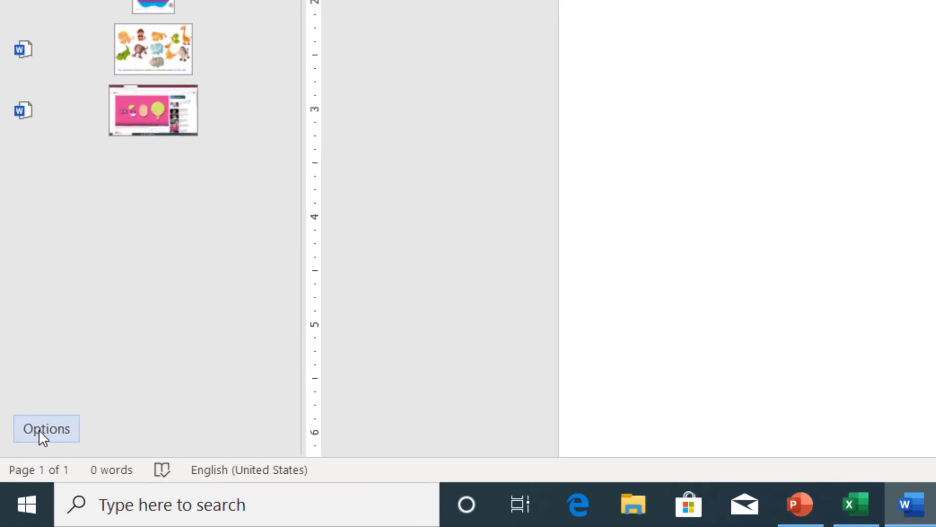
pyautogui.click(17, 471)
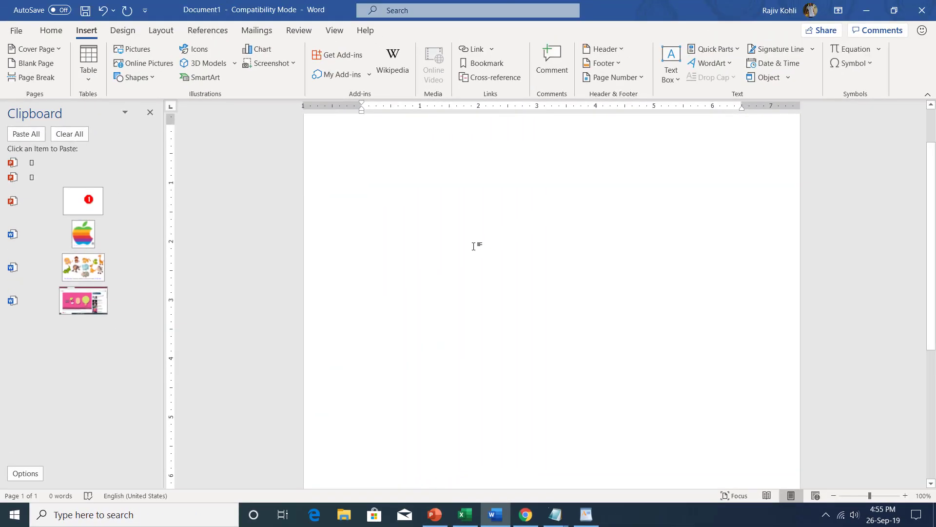
pyautogui.write('Microsoft Wor')
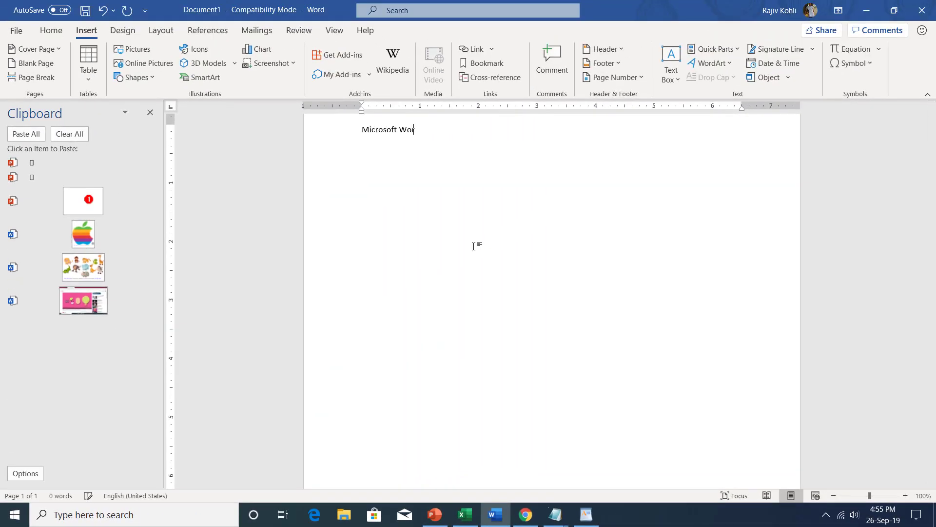
pyautogui.write('d 2019')
pyautogui.hotkey('ctrl', 'a')
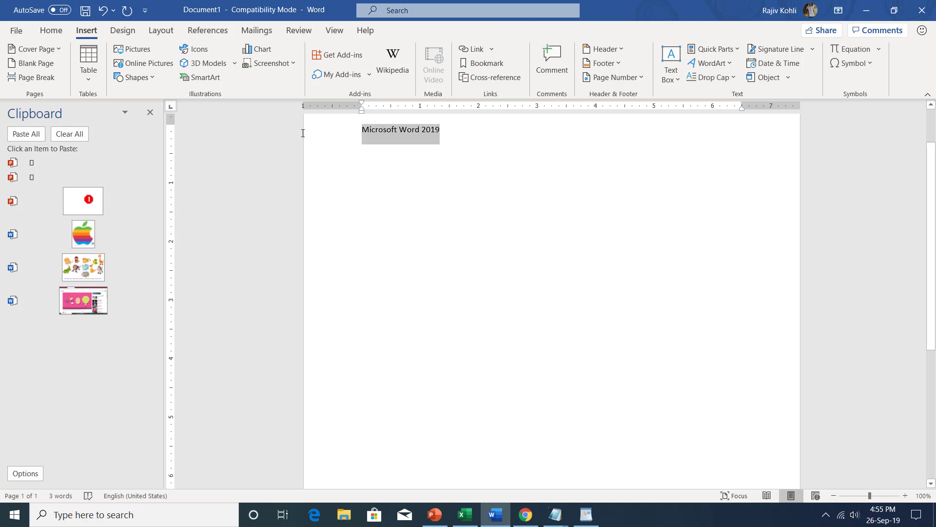
pyautogui.click(150, 112)
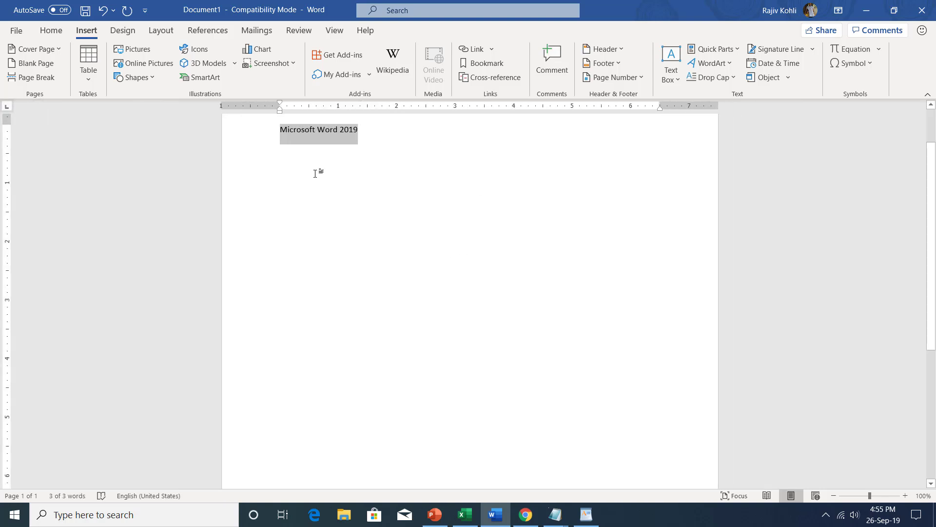
pyautogui.hotkey('ctrl', 'c')
pyautogui.hotkey('ctrl', 'c')
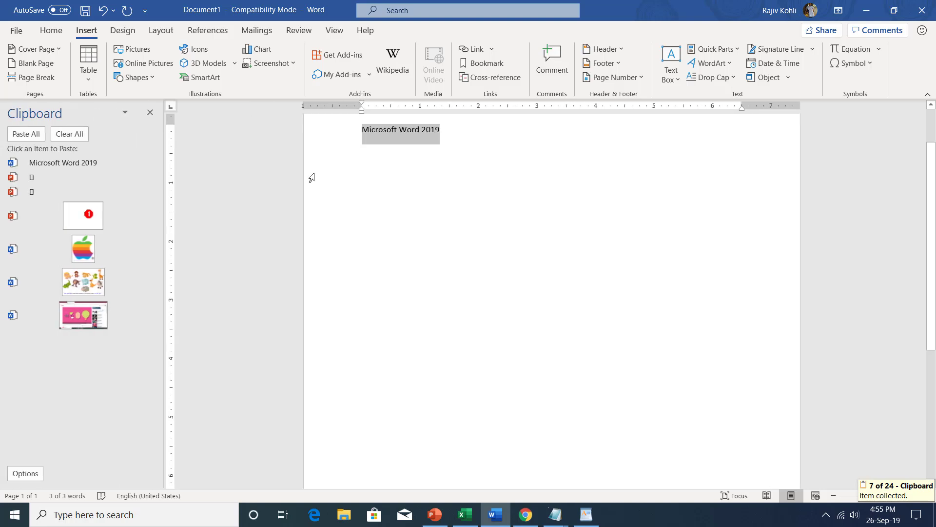
pyautogui.click(27, 473)
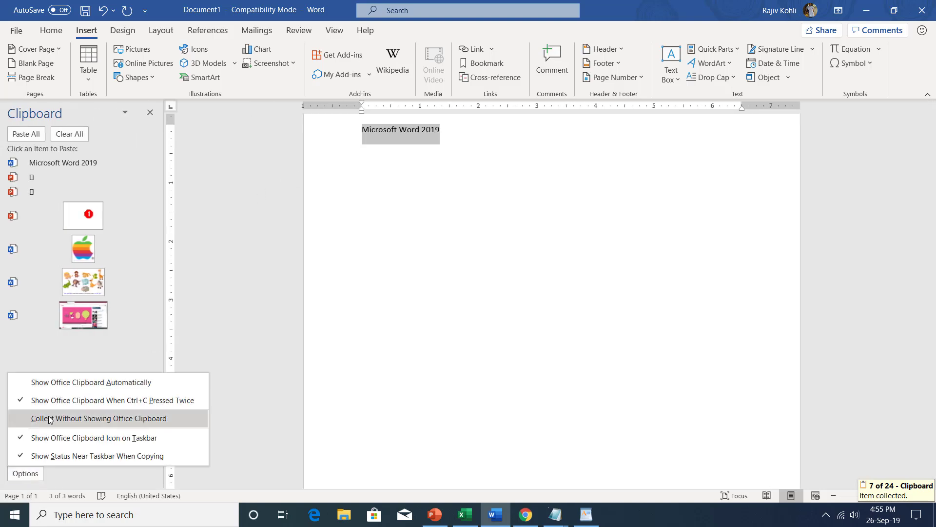
# - Turn on 'Collect Without Showing Office Clipboard' and close the Clipboard pane
pyautogui.click(110, 423)
pyautogui.click(150, 113)
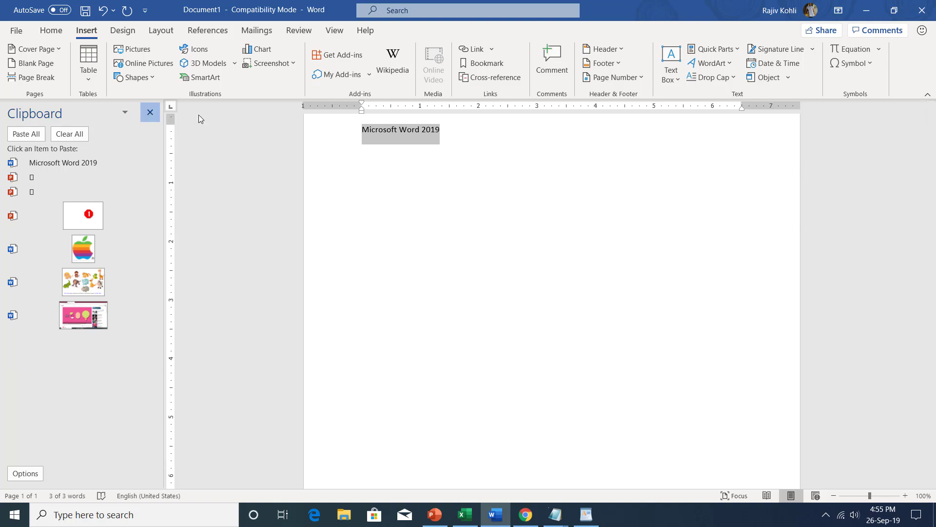
pyautogui.moveTo(445, 138); pyautogui.dragTo(201, 146)
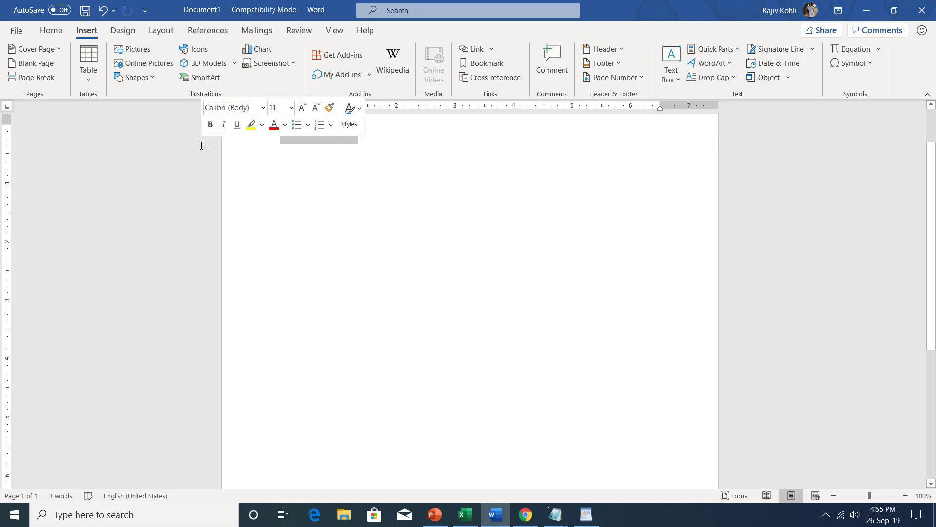
pyautogui.press('Left')
# - Add a 'Microsoft Excel 2019' line above the Word line and copy it to the Clipboard
pyautogui.write('Micro')
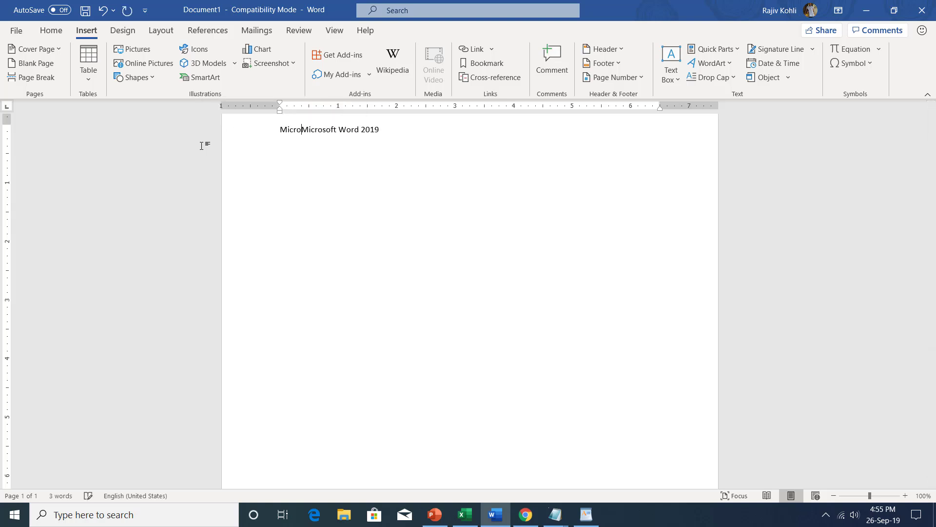
pyautogui.write('soft Exc')
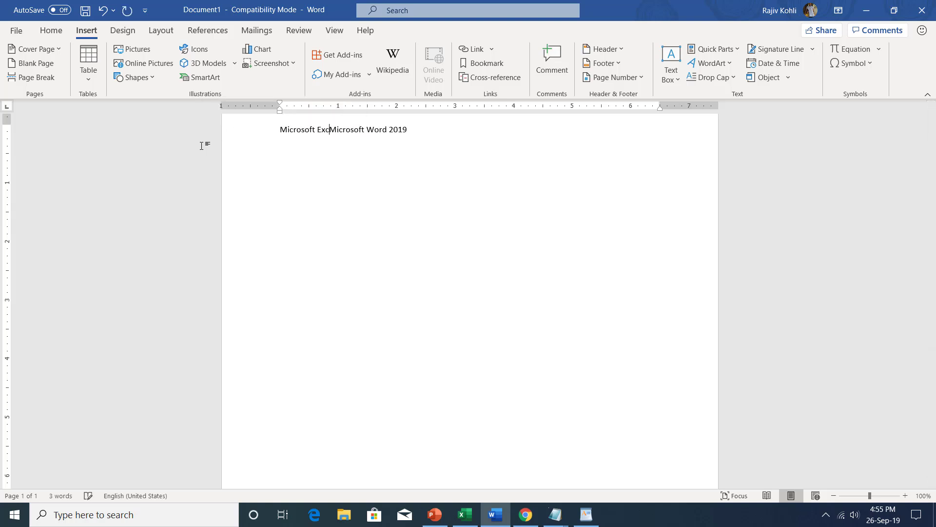
pyautogui.write('el 2019')
pyautogui.press('Return')
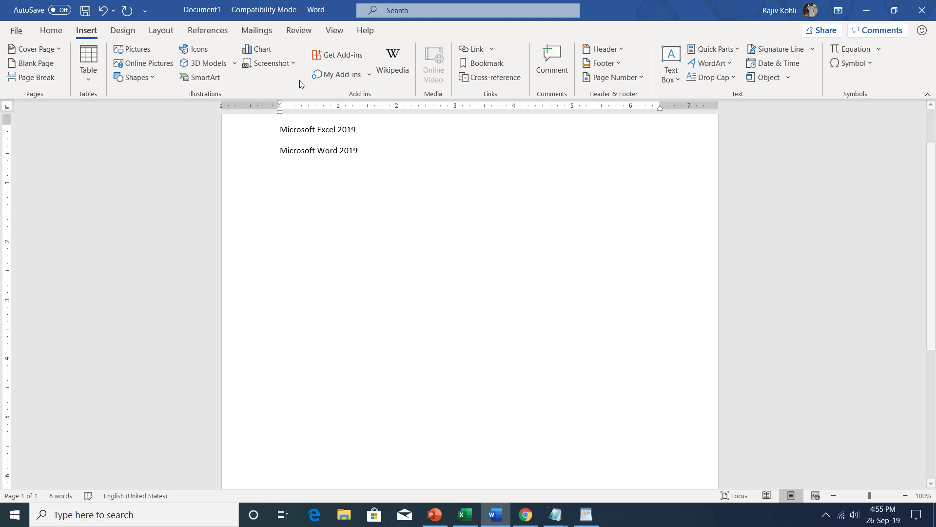
pyautogui.click(249, 131)
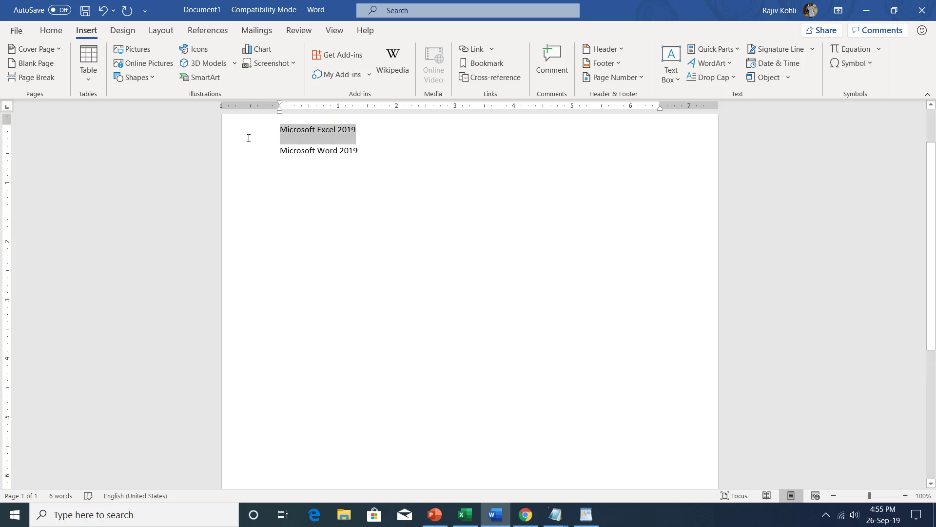
pyautogui.click(51, 31)
pyautogui.click(51, 64)
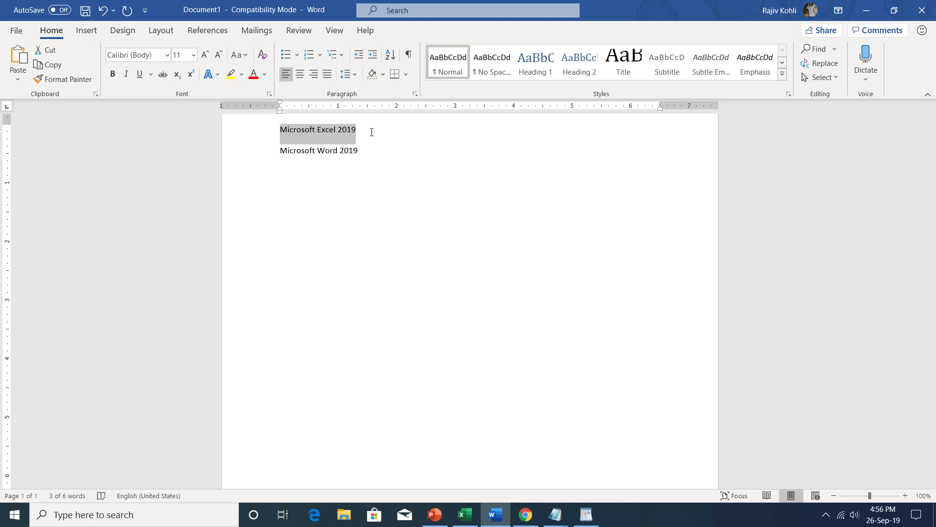
# - Copy 'Word 2019' from the second line onto the Office Clipboard
pyautogui.hotkey('ctrl', 'c')
pyautogui.hotkey('ctrl', 'c')
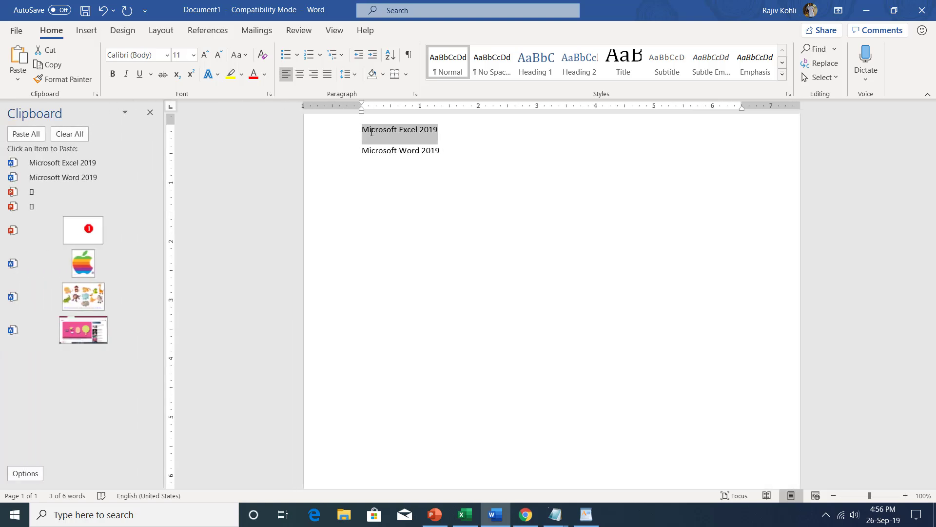
pyautogui.click(25, 476)
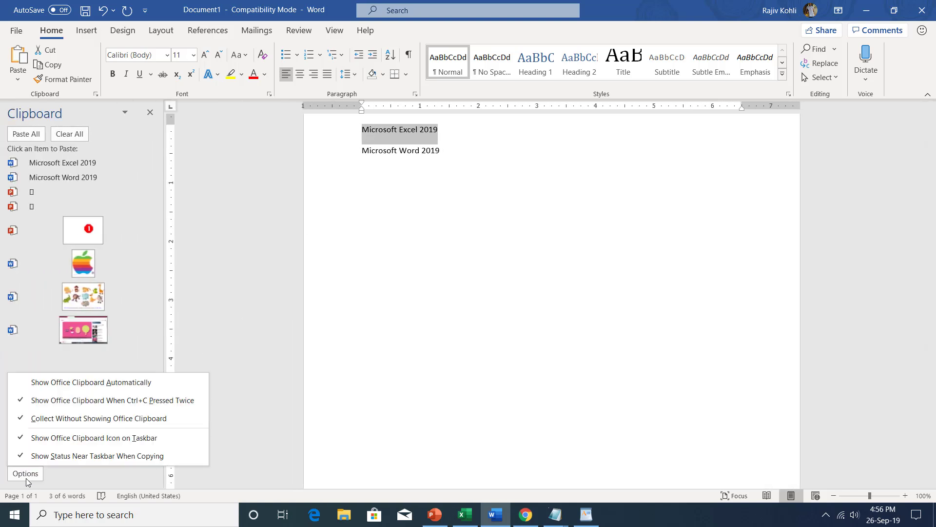
pyautogui.click(49, 384)
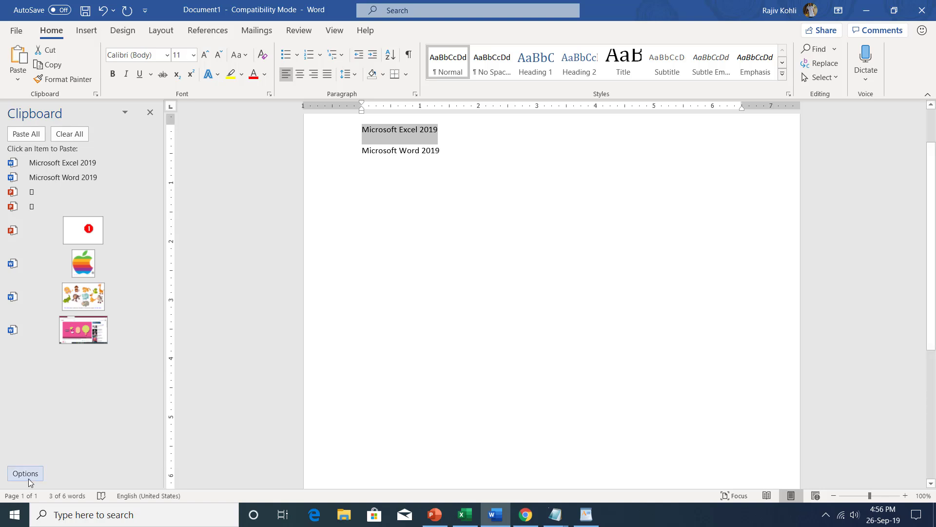
pyautogui.click(150, 112)
pyautogui.click(336, 159)
pyautogui.moveTo(317, 151); pyautogui.dragTo(377, 151)
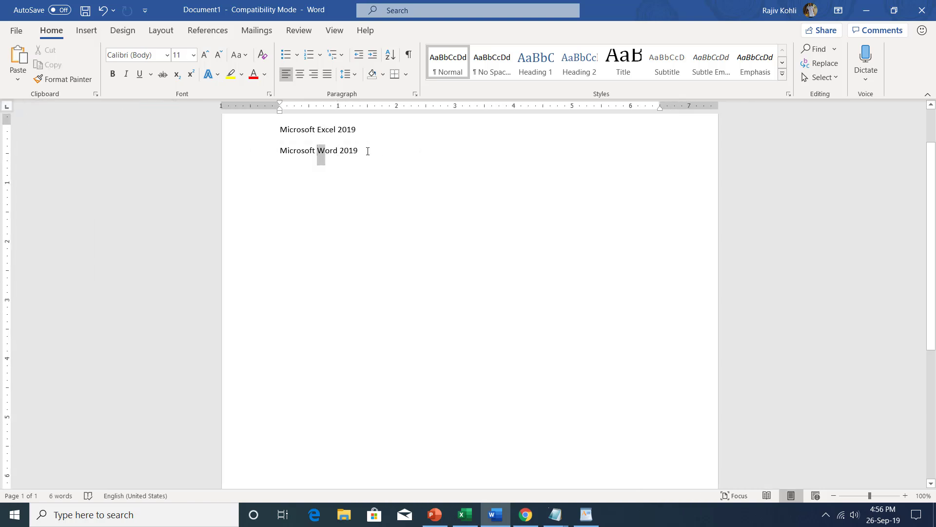
pyautogui.hotkey('ctrl', 'c')
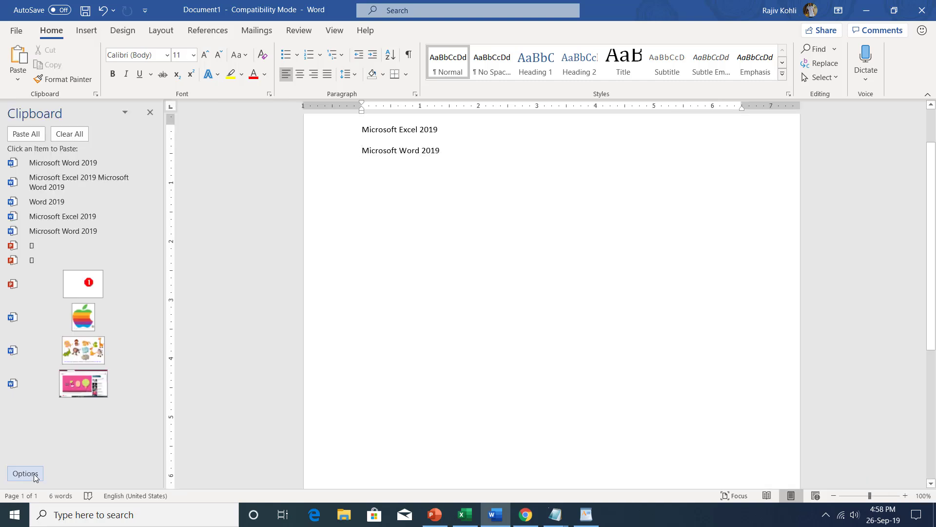
# - Turn on 'Show Office Clipboard Automatically' in the Clipboard Options
pyautogui.click(35, 475)
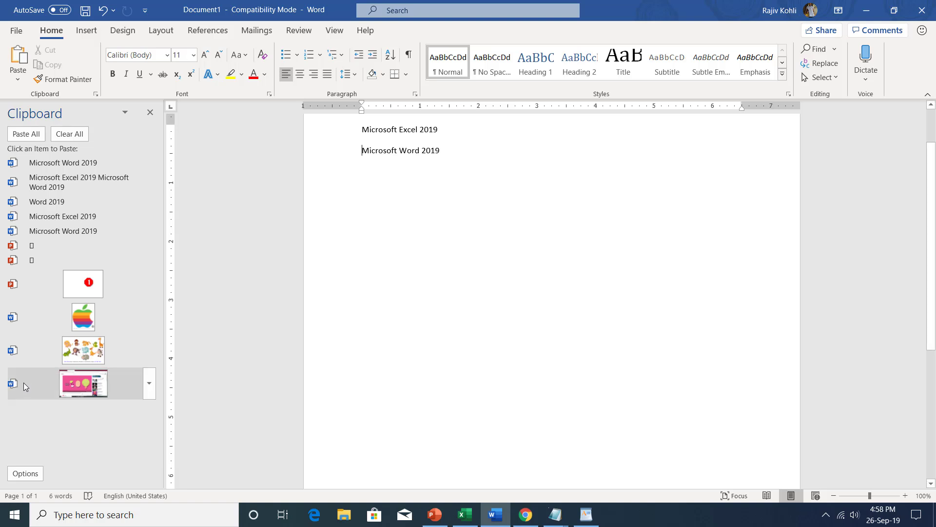
pyautogui.click(26, 385)
pyautogui.click(29, 475)
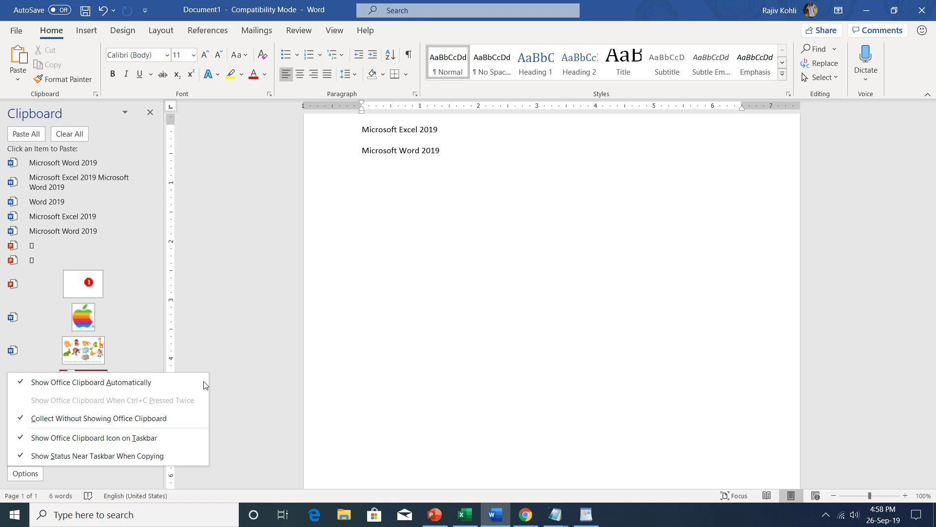
# - Copy both lines as one Clipboard item, 'Microsoft Excel 2019 Microsoft Word 2019', and review the Clipboard options
pyautogui.click(150, 112)
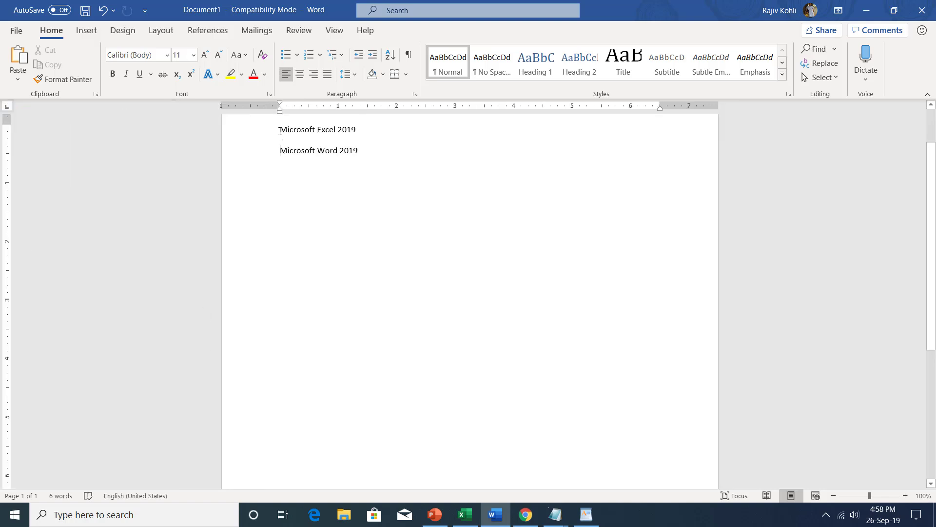
pyautogui.moveTo(279, 128); pyautogui.dragTo(412, 159)
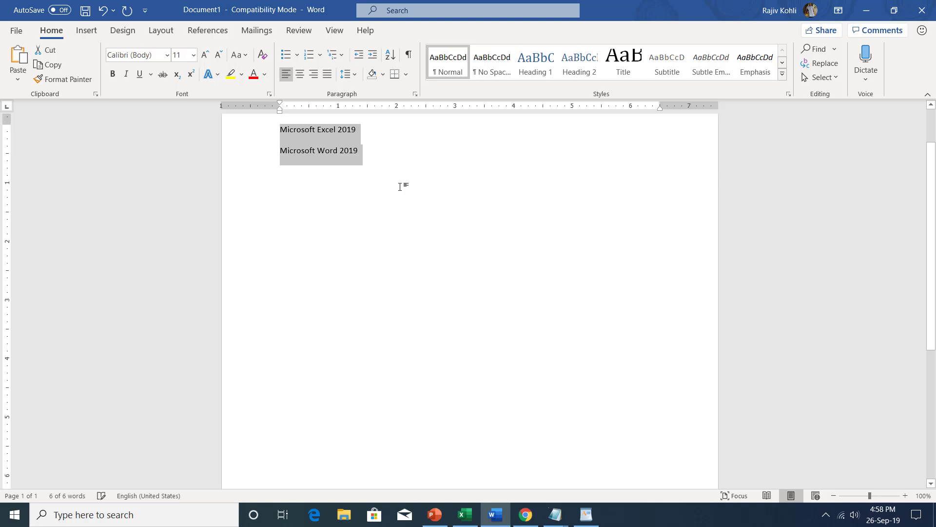
pyautogui.hotkey('ctrl', 'c')
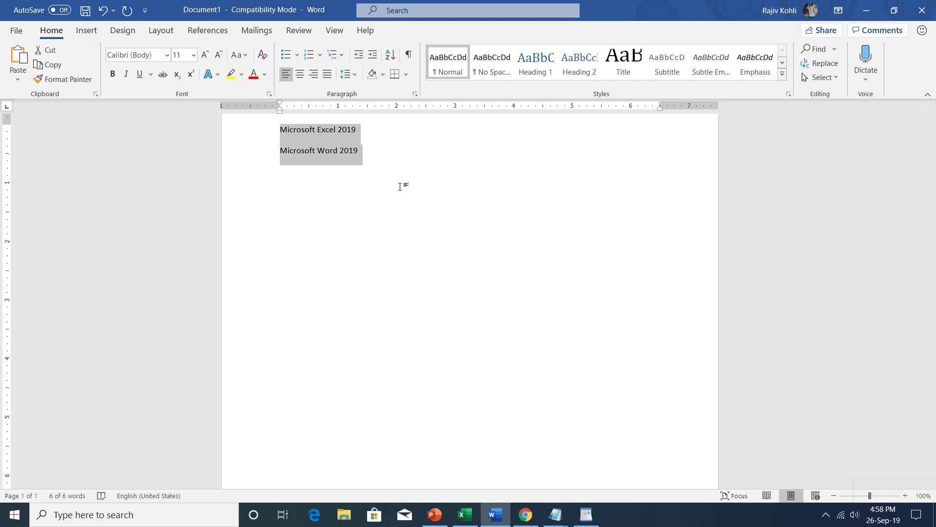
pyautogui.hotkey('ctrl', 'c')
pyautogui.hotkey('ctrl', 'c')
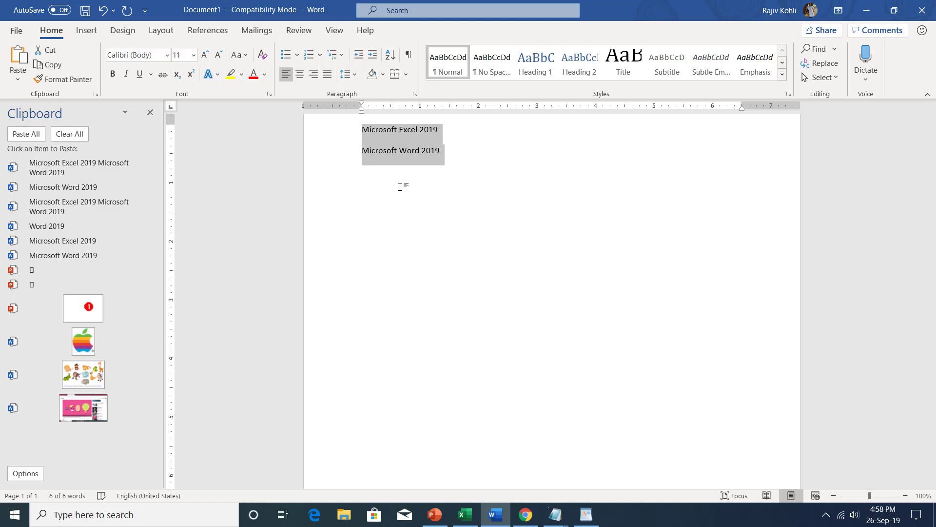
pyautogui.click(35, 473)
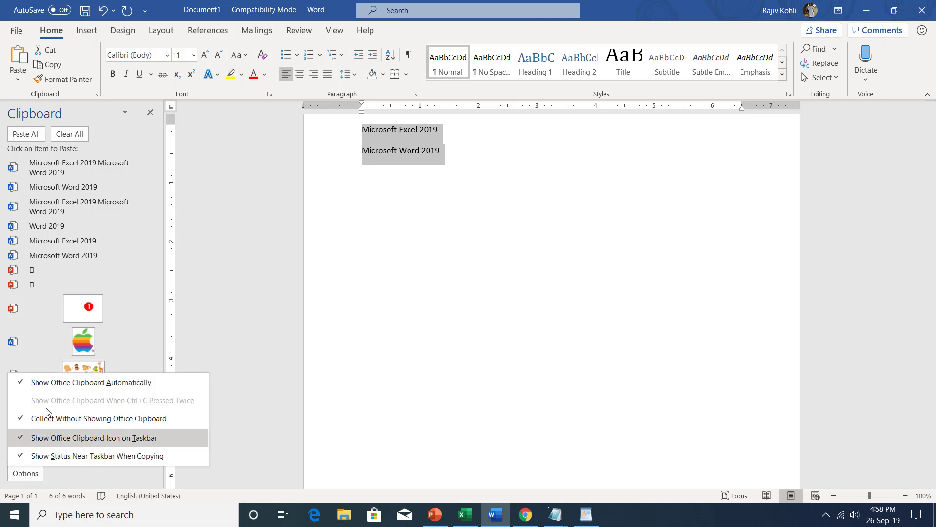